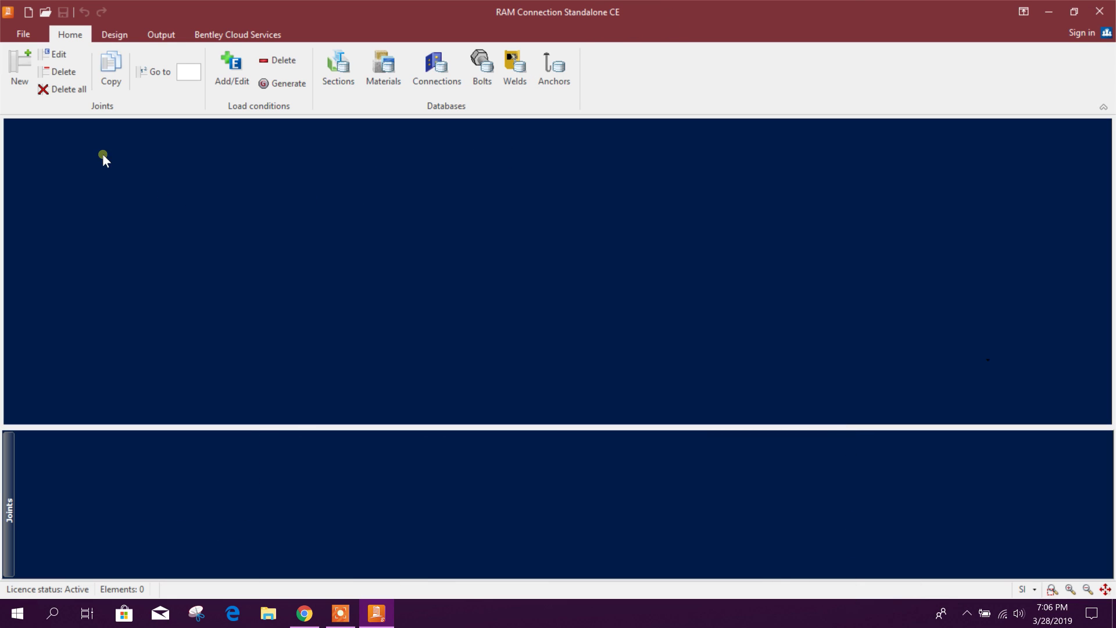
Step: Open 08_ Subramanian_9_3_BasePlate.rcnx from Verification Manual Examples > IS and view its column base
click(45, 11)
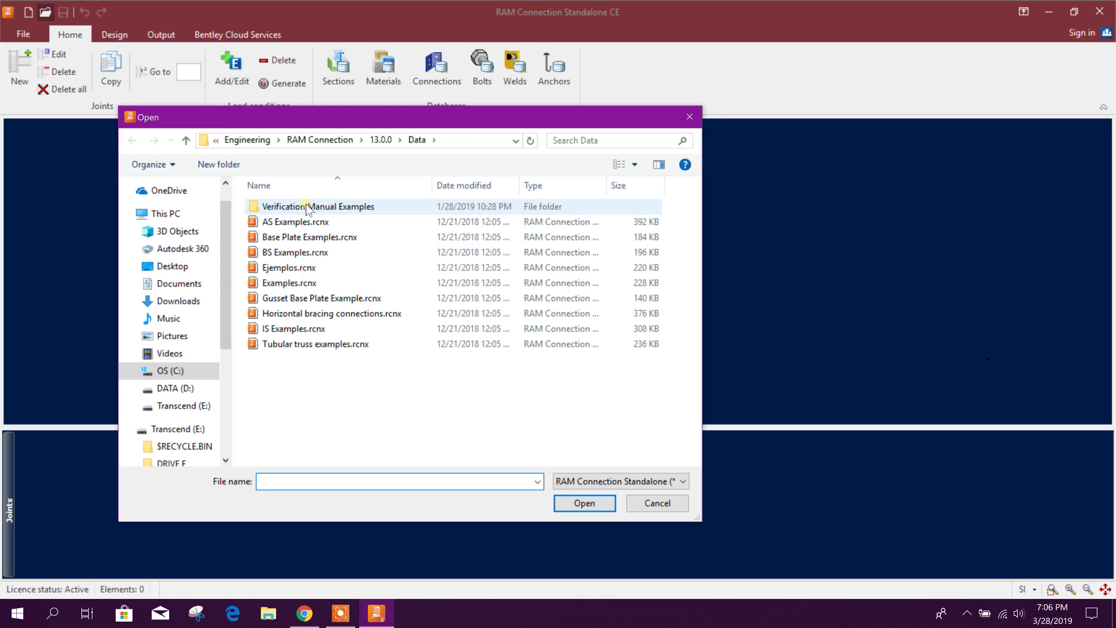
double_click(307, 207)
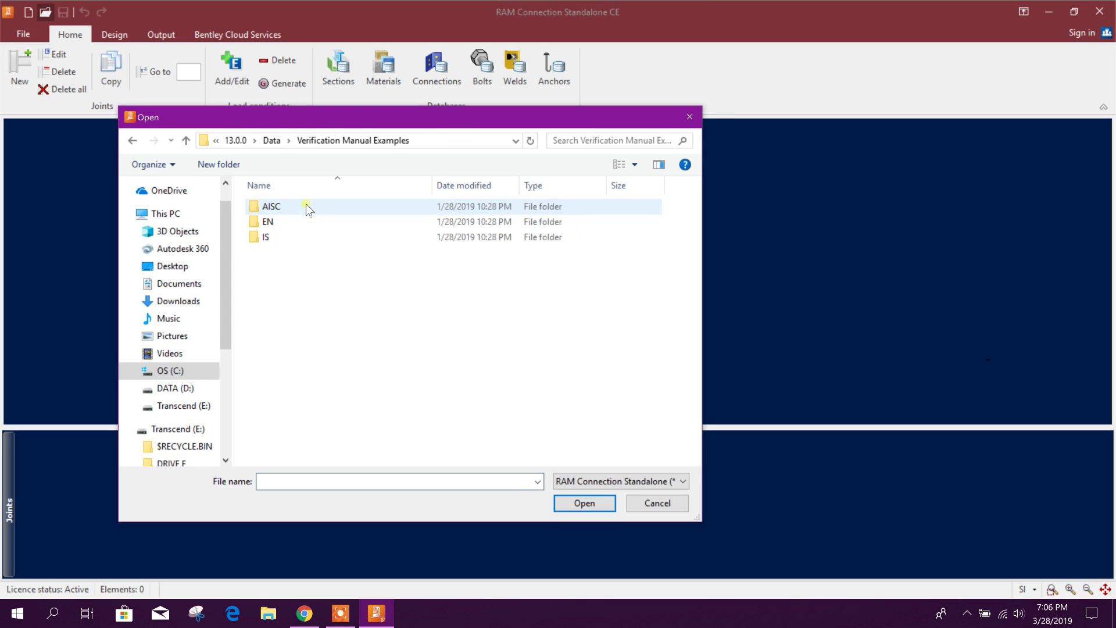
double_click(283, 238)
scroll(317, 273, down, 1)
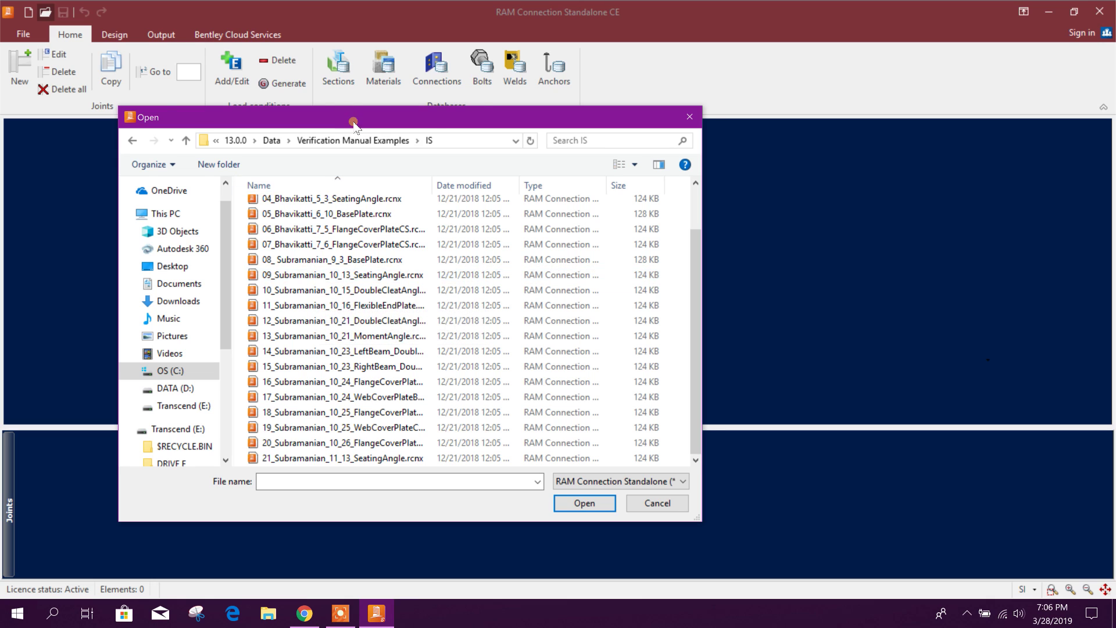
drag(352, 117, 360, 80)
scroll(365, 312, up, 1)
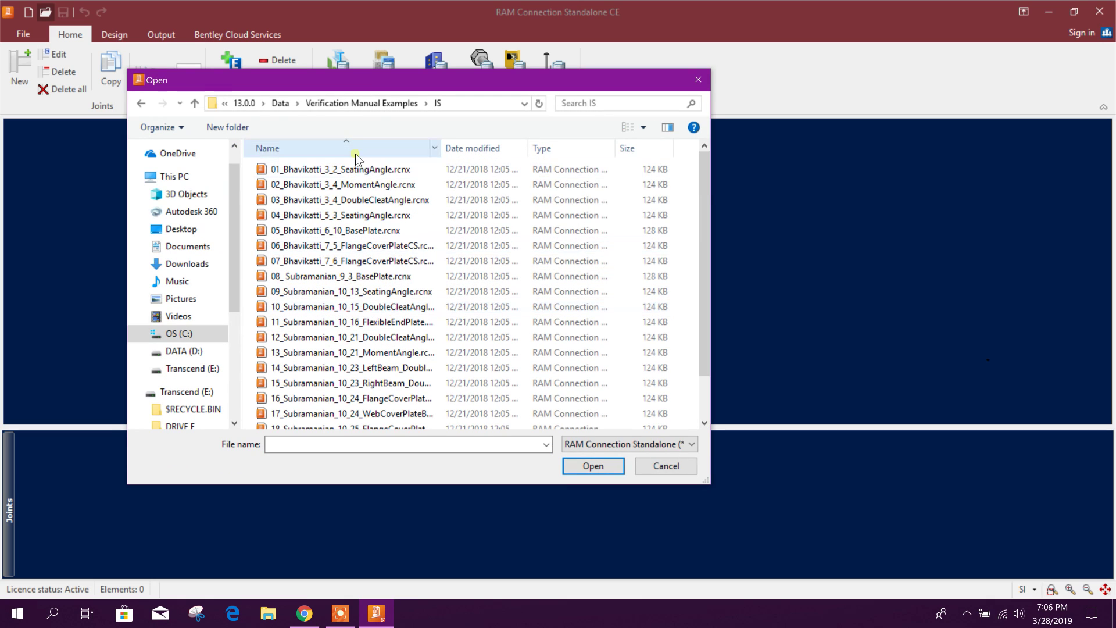
click(400, 278)
click(591, 466)
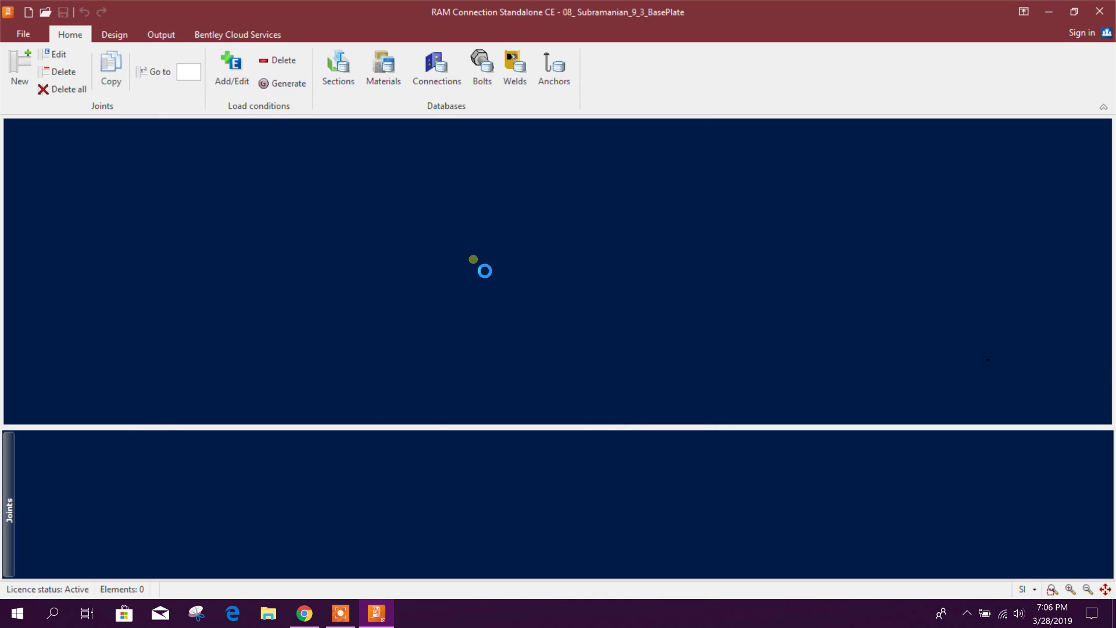
drag(498, 344, 215, 244)
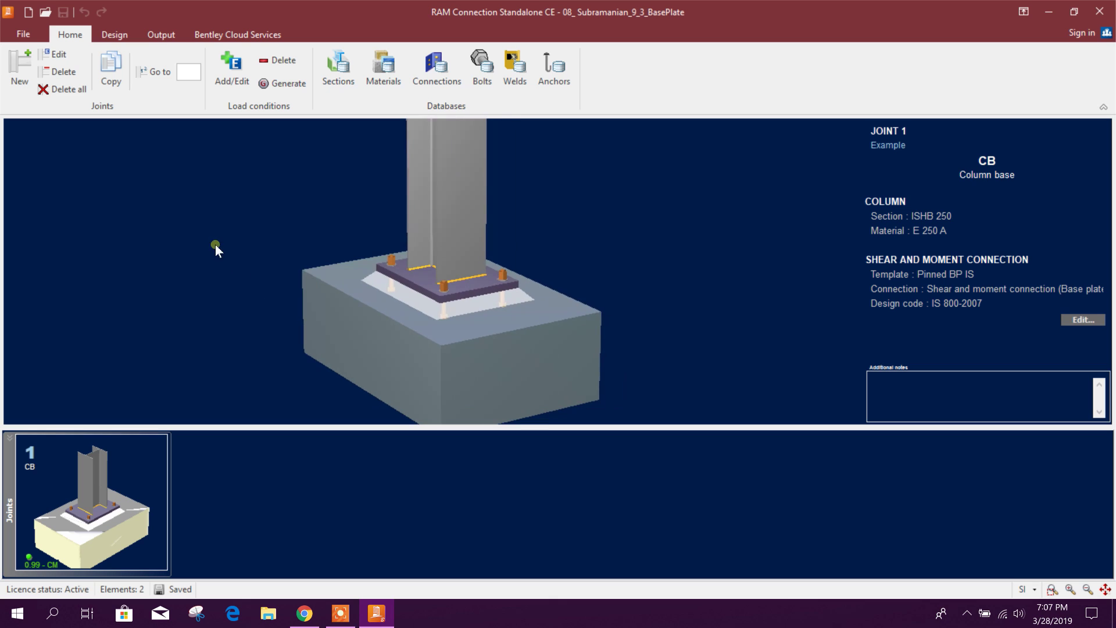
click(29, 32)
Step: Start Save as and browse to the D:\DRIVE G\RAM Connection folder
click(52, 172)
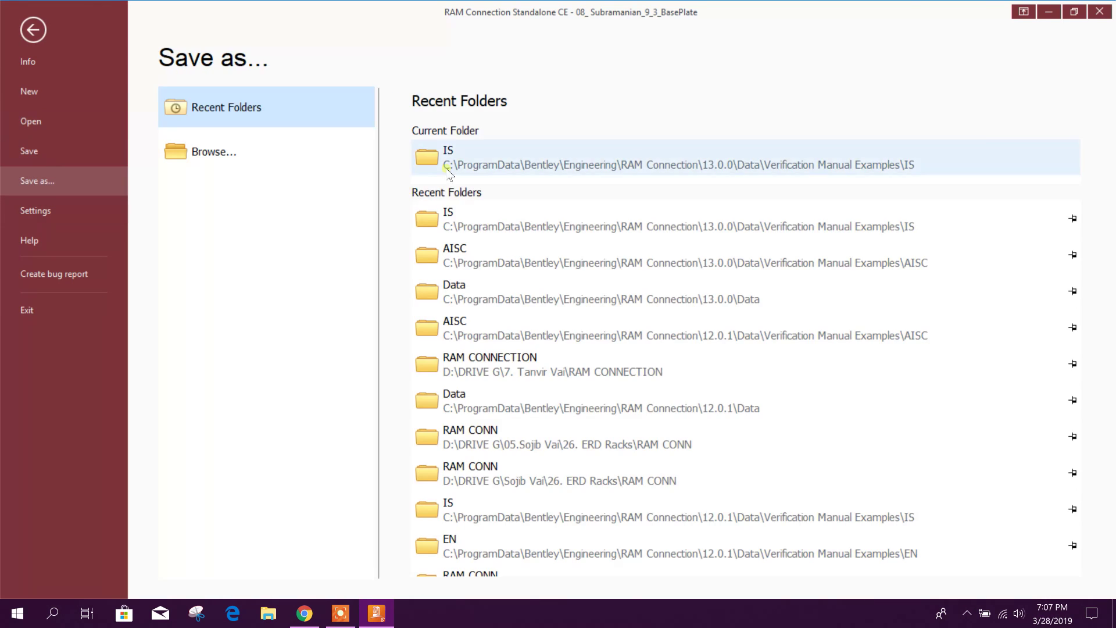
click(461, 160)
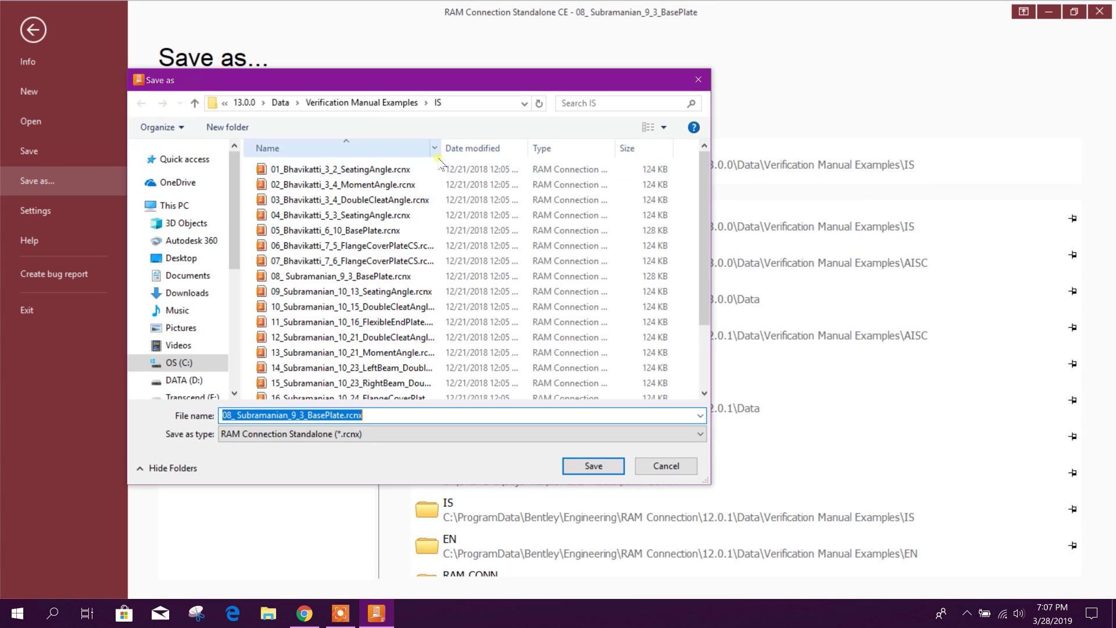
drag(238, 200, 224, 273)
click(181, 182)
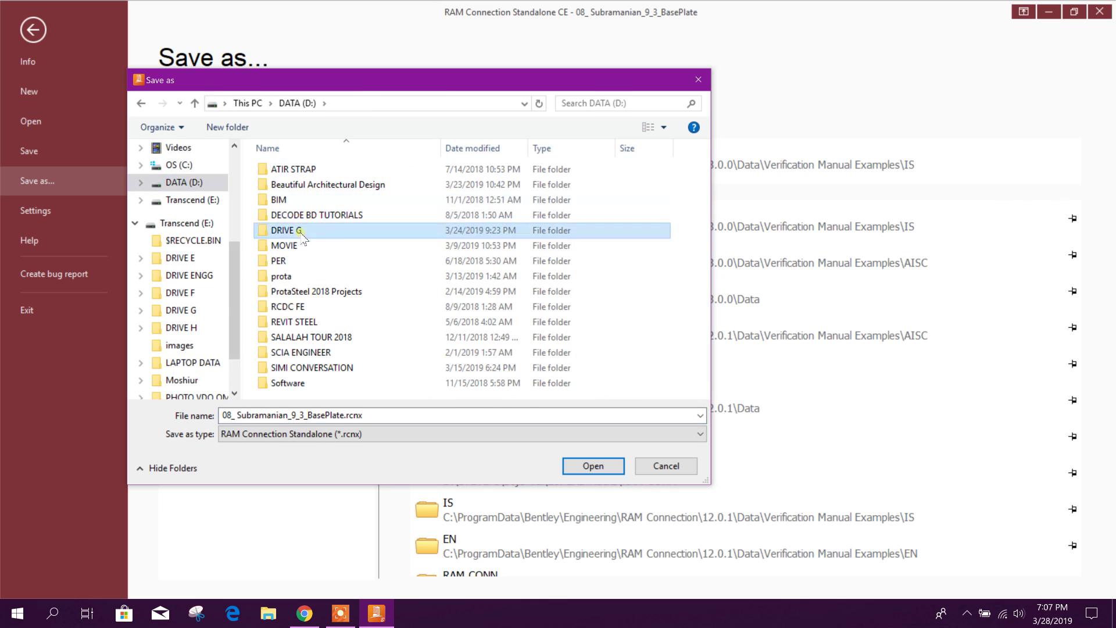
double_click(302, 231)
scroll(314, 311, down, 7)
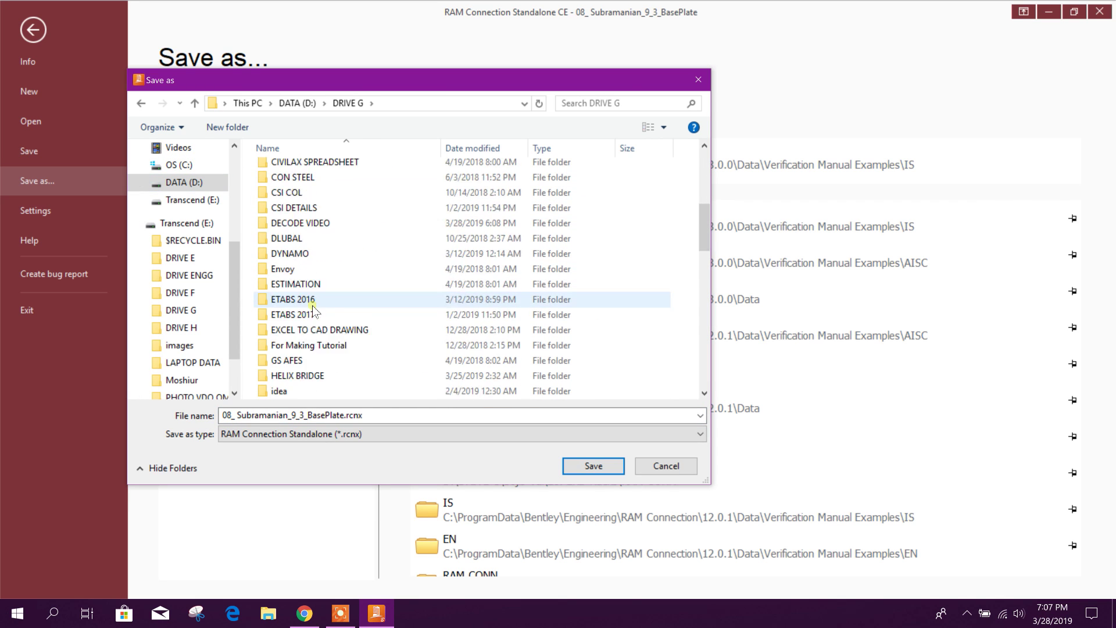
scroll(314, 311, down, 9)
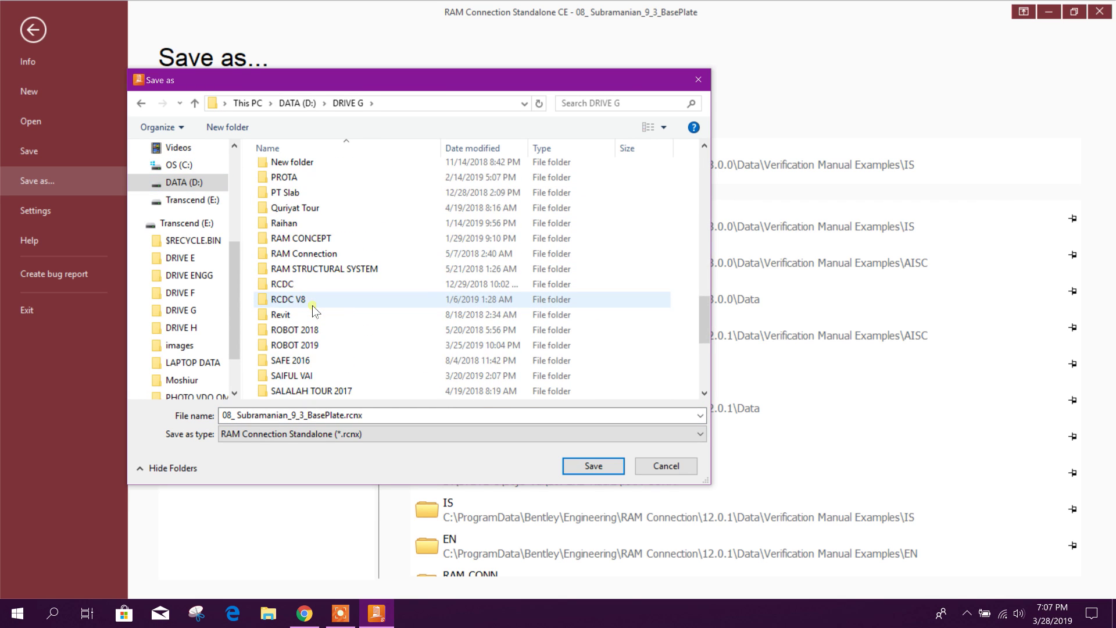
scroll(314, 311, down, 2)
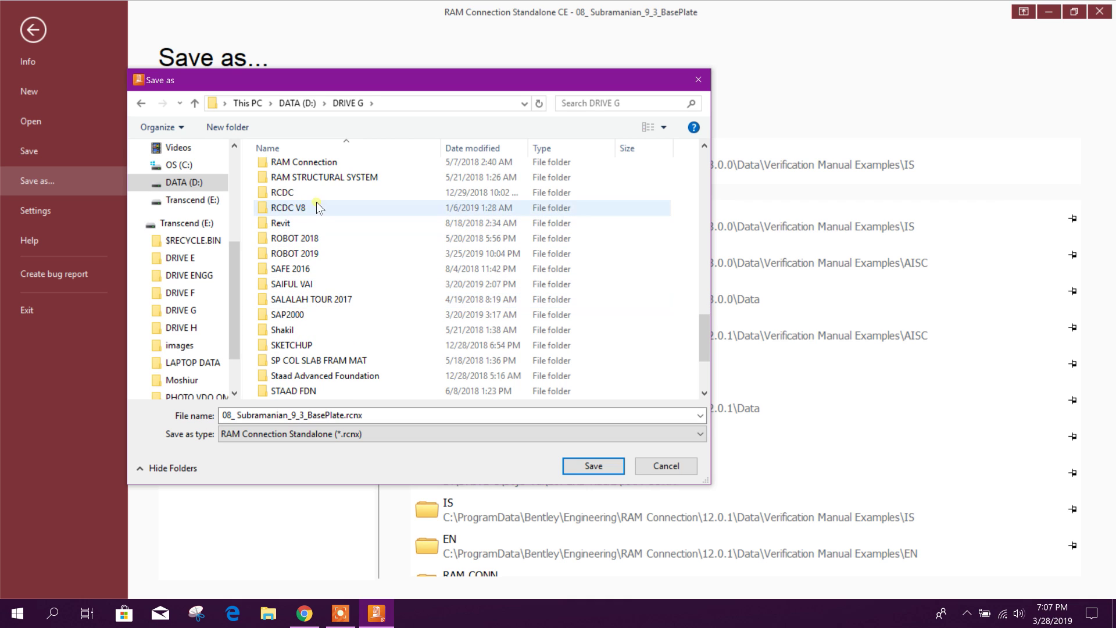
double_click(296, 162)
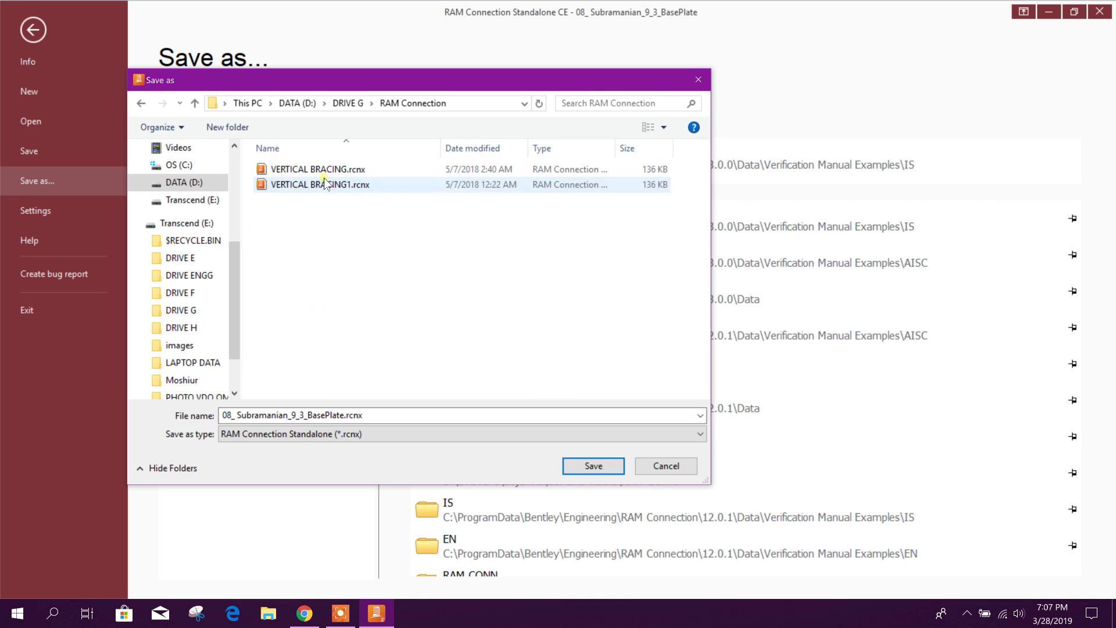
Step: Rename the file to IS CODE BASEPLATE and save it
click(330, 415)
click(336, 416)
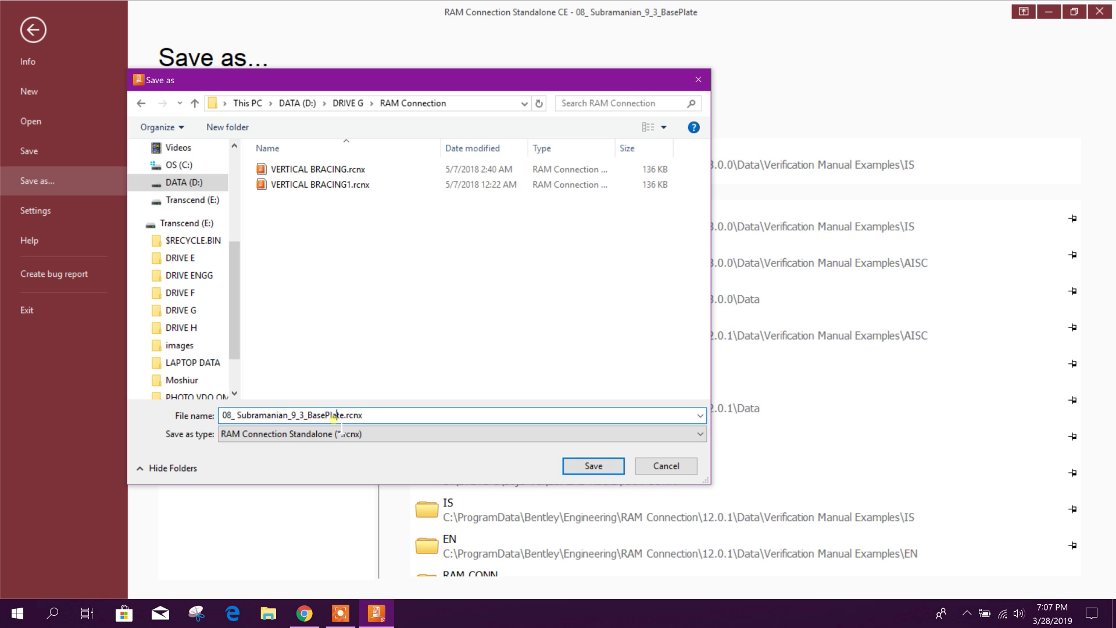
drag(344, 415, 227, 408)
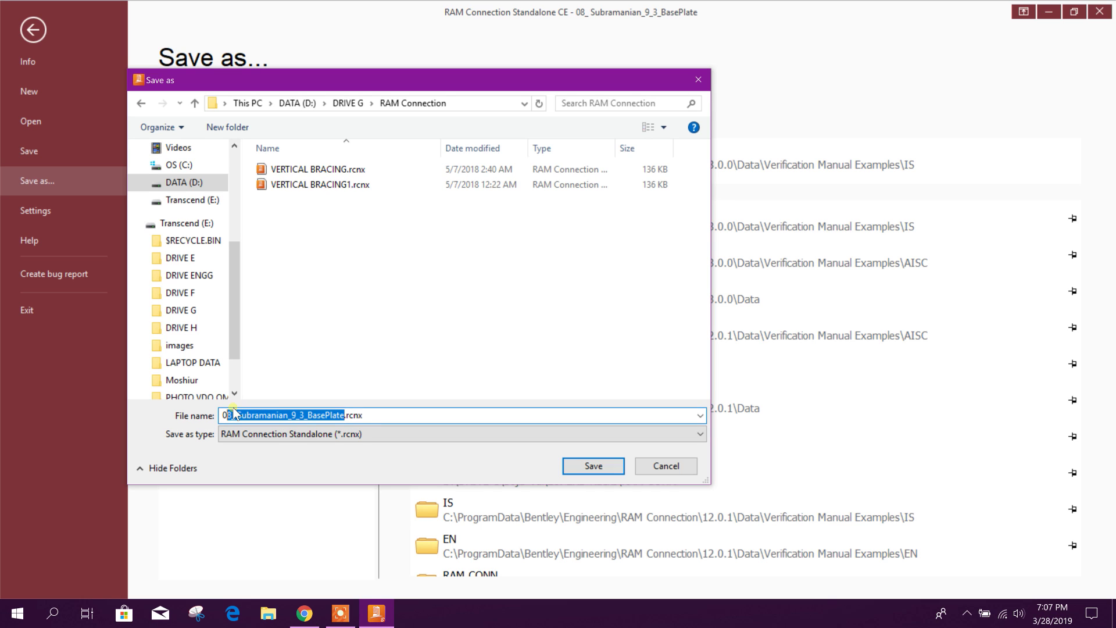
text(IS )
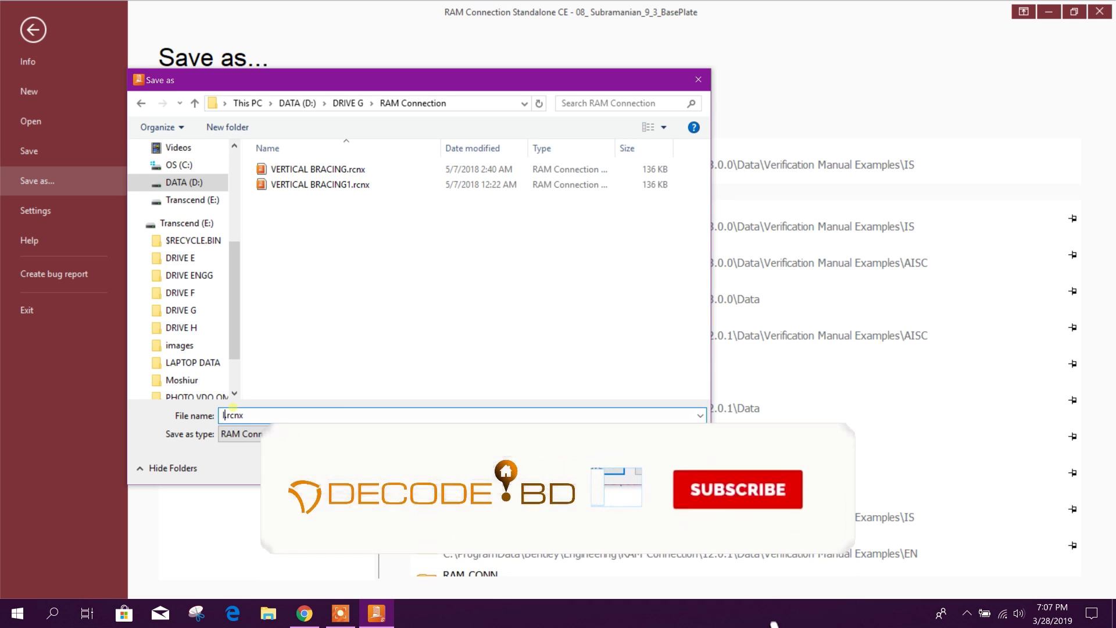
text(CODE BASEPLATE)
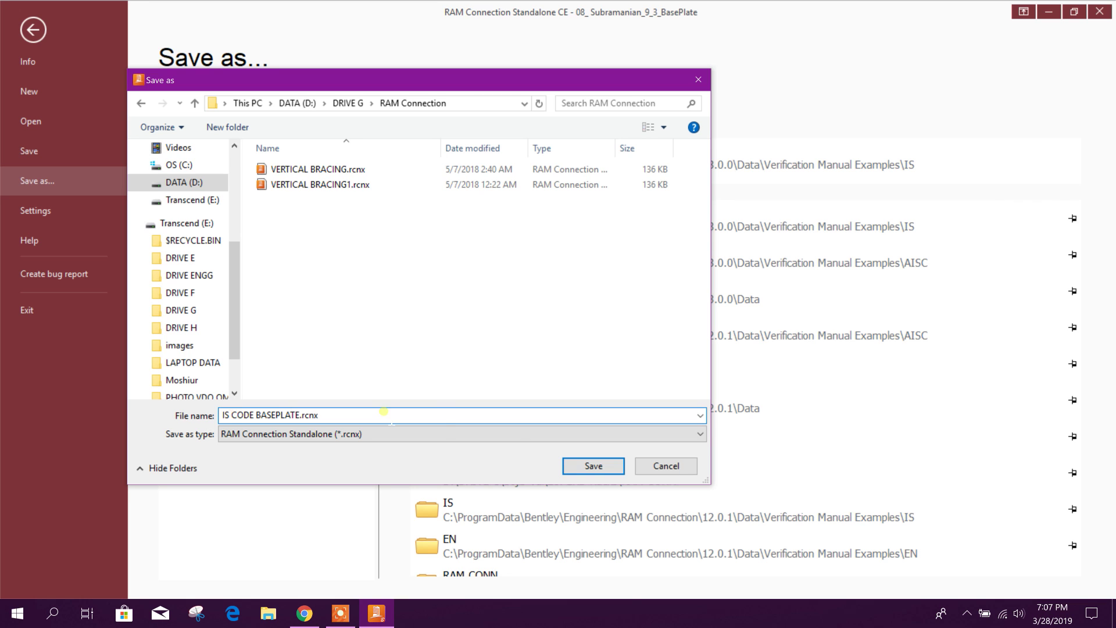
click(587, 466)
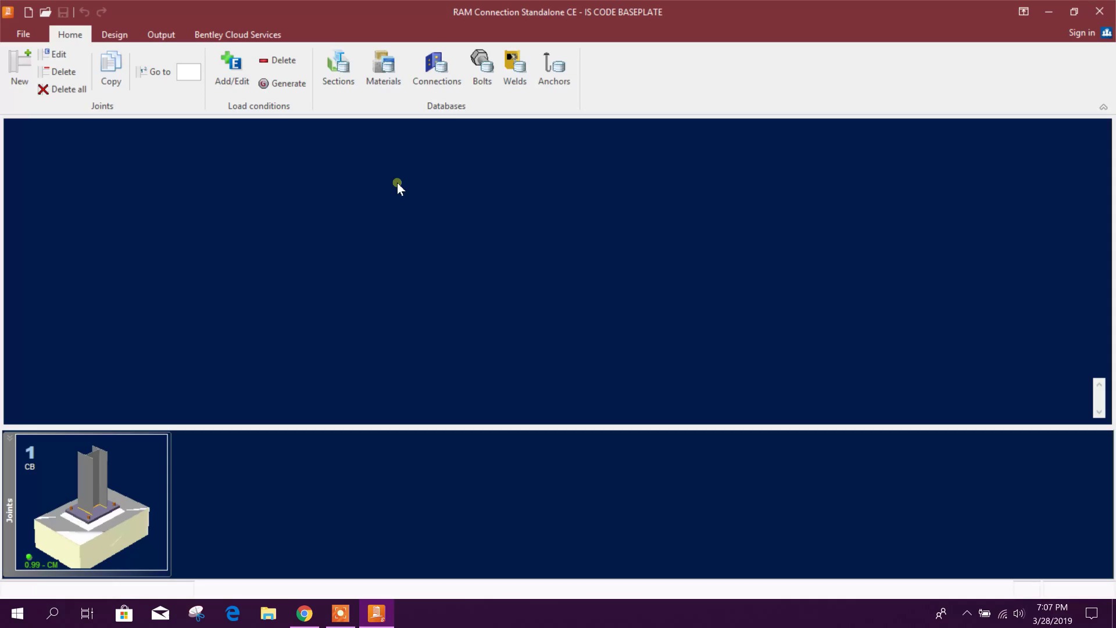
Step: In Joint 1's column Section picker, switch groups United States then India, keeping ISHB 250
drag(342, 277, 213, 292)
click(56, 54)
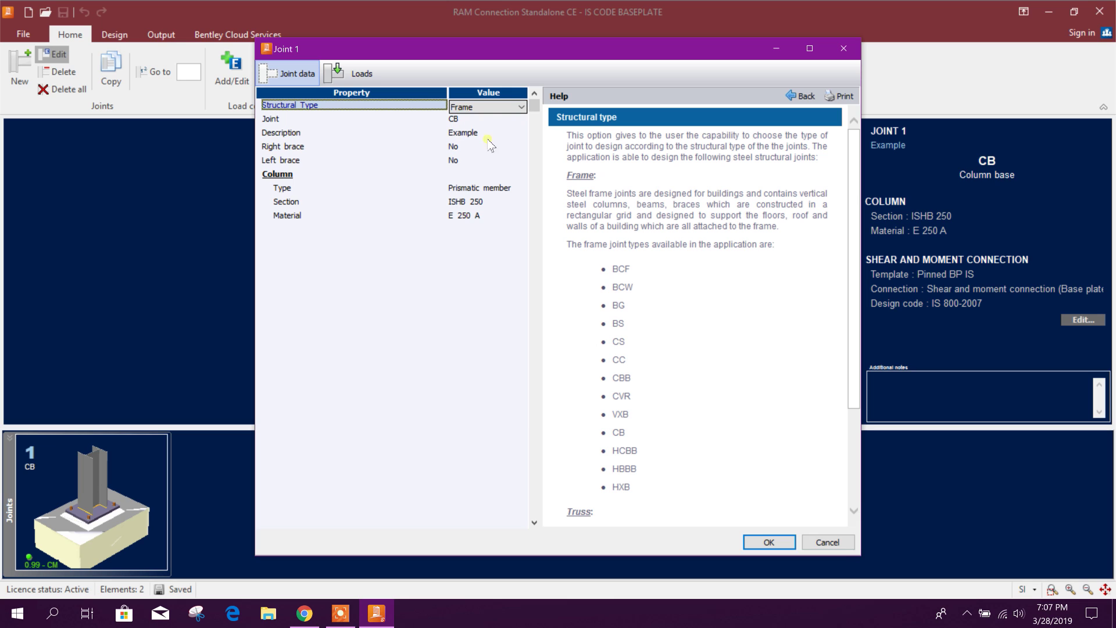
click(499, 204)
click(521, 203)
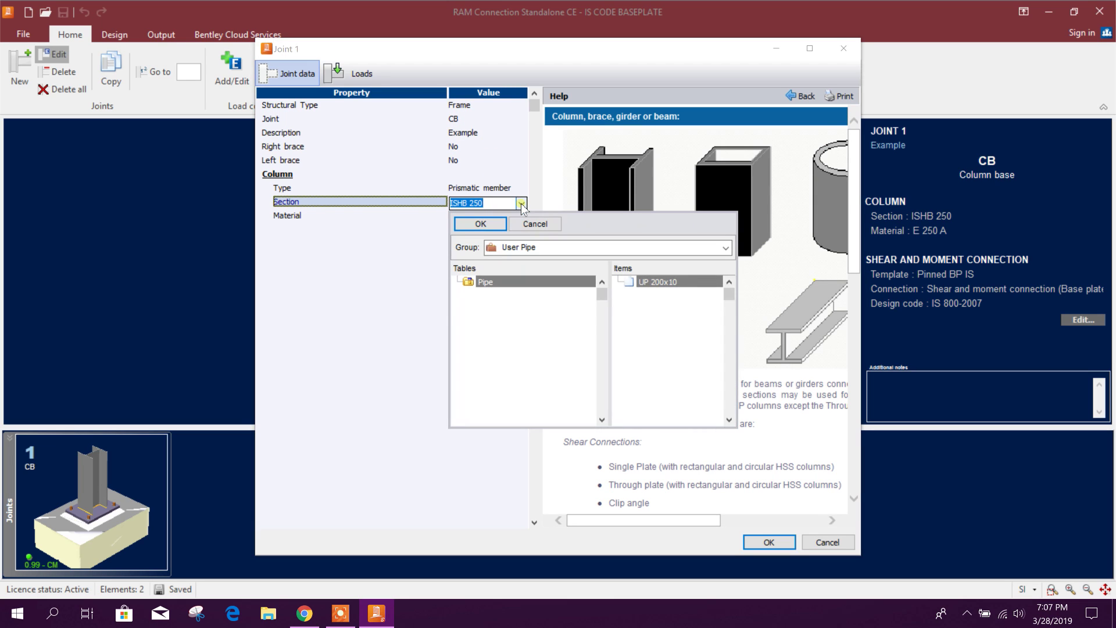
click(581, 249)
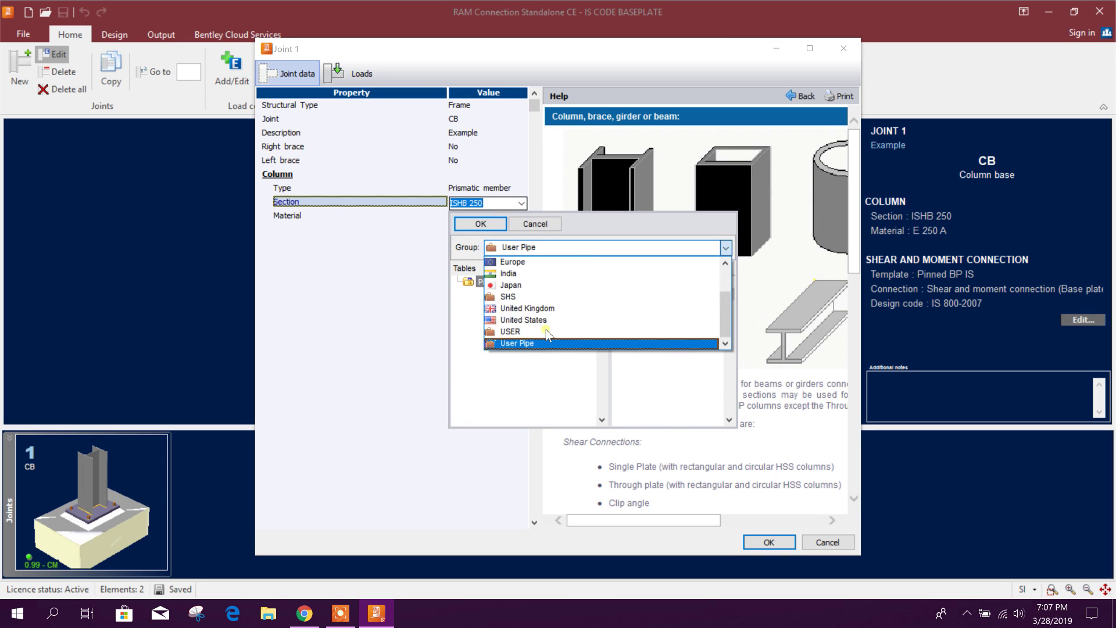
click(545, 320)
click(541, 249)
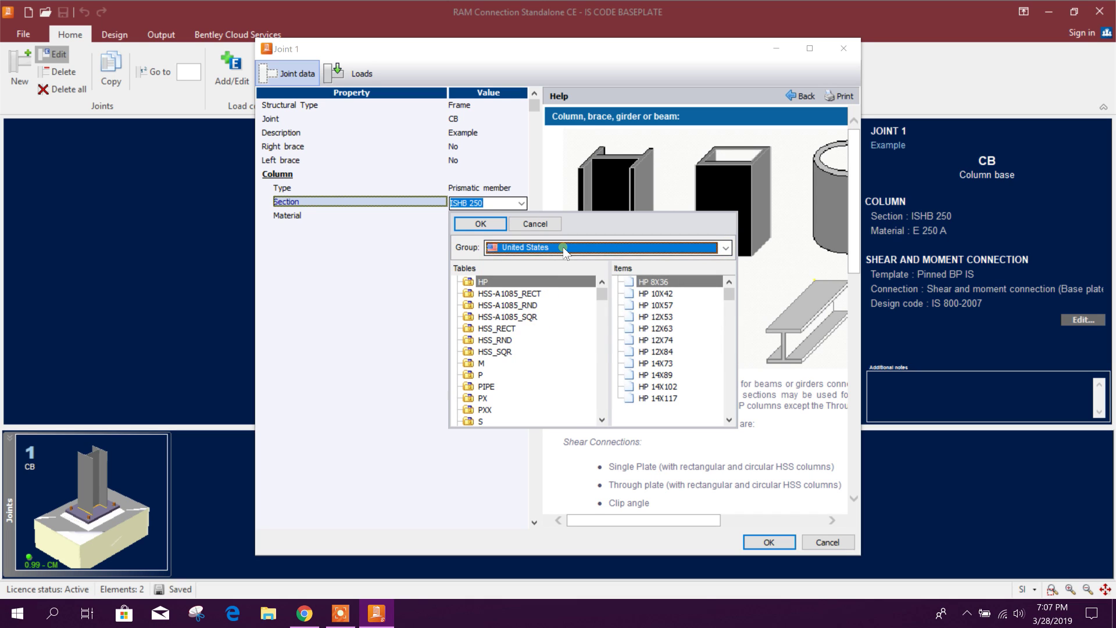
click(562, 274)
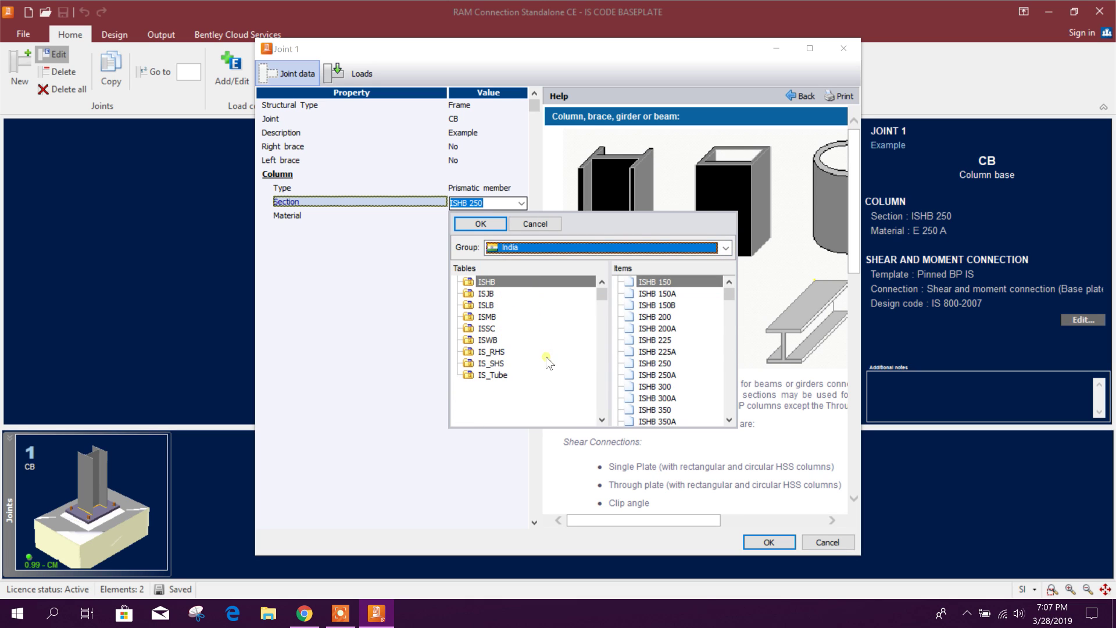
click(480, 224)
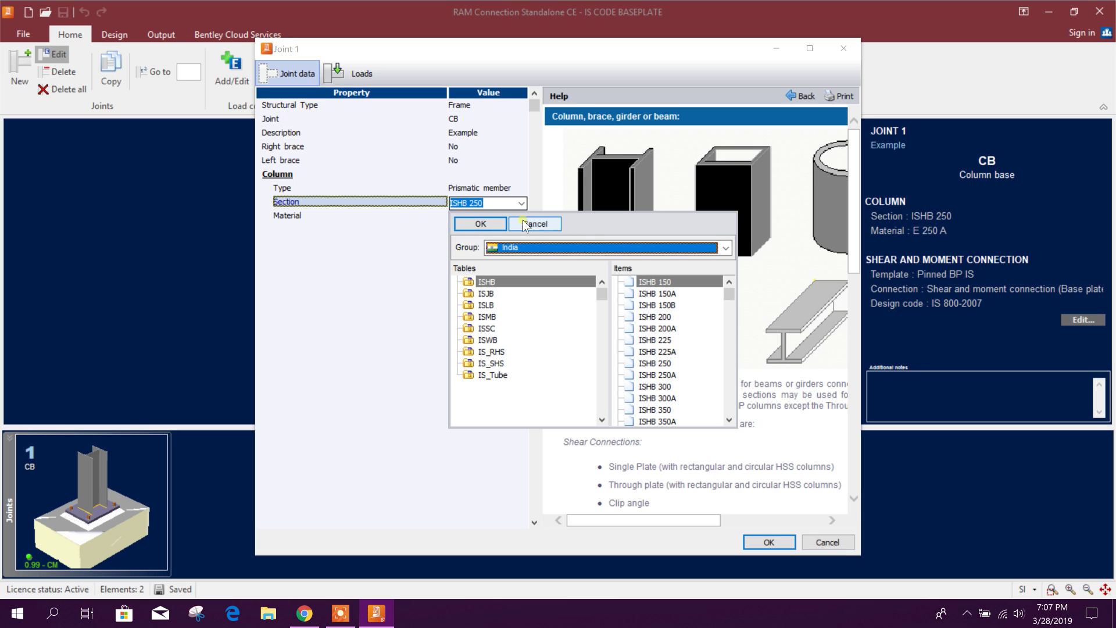
click(769, 542)
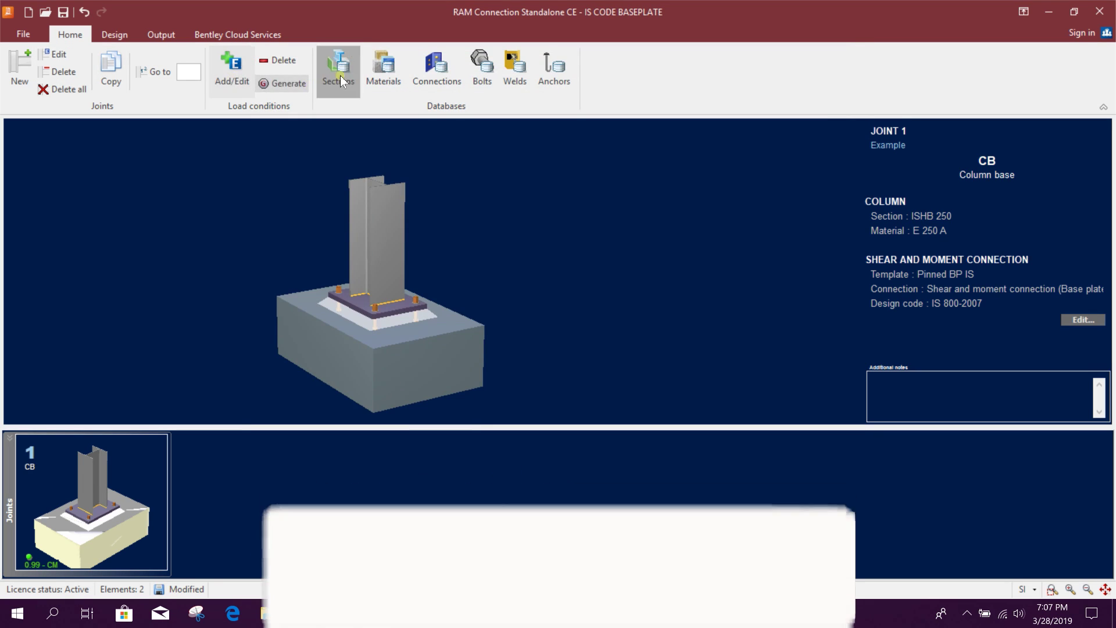
Step: Browse the Sections database groups, viewing User Pipe's Pipe table and United States
click(340, 75)
click(524, 150)
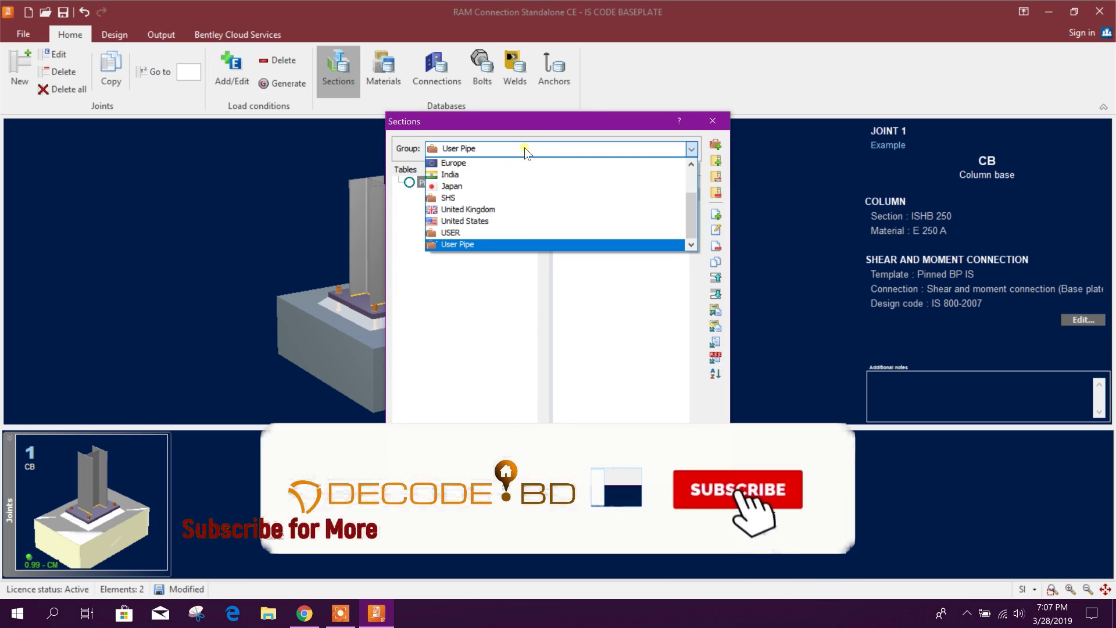
click(466, 244)
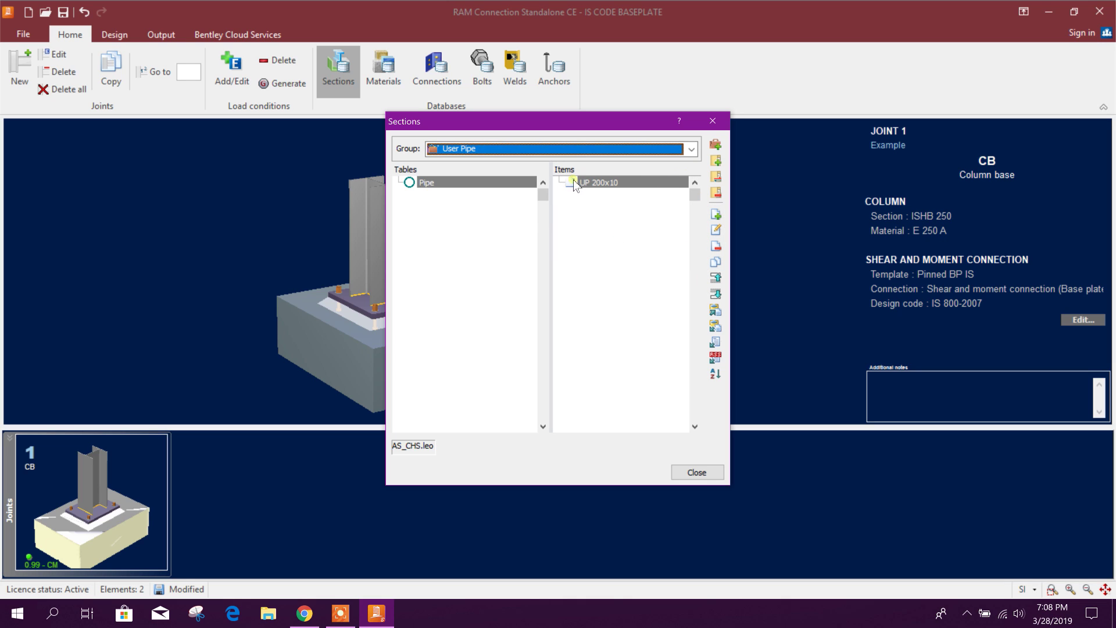
click(450, 183)
click(557, 150)
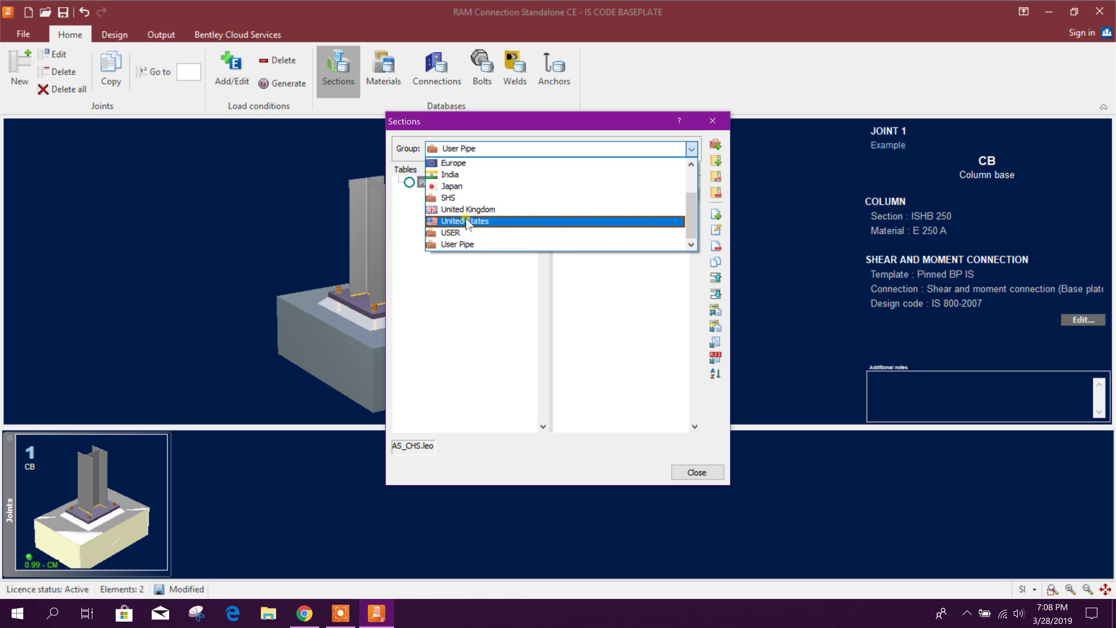
click(467, 221)
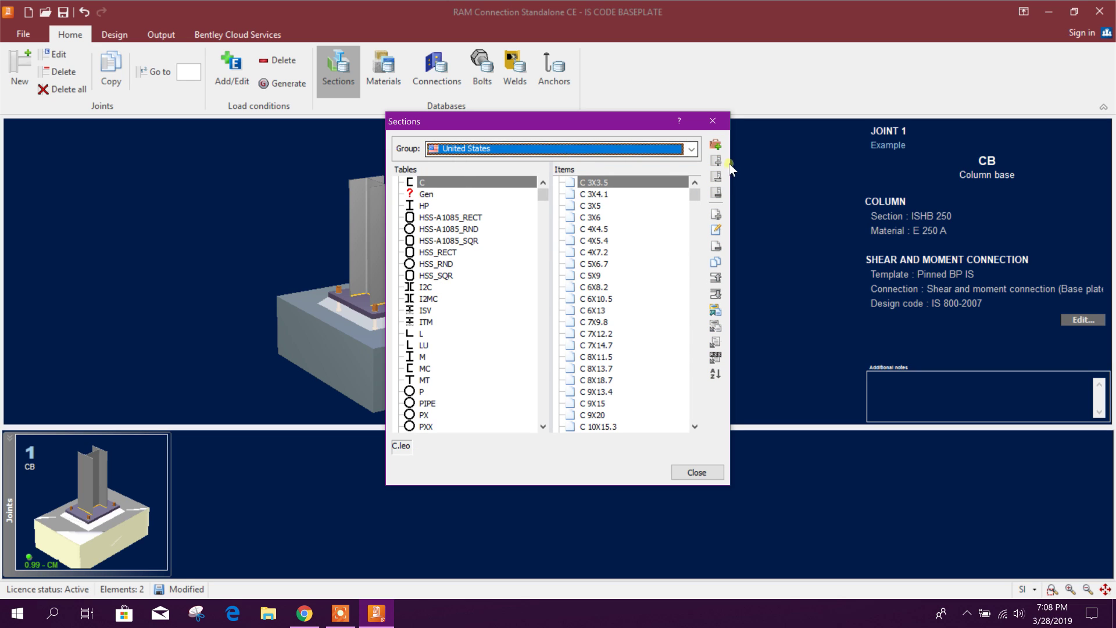
Step: Create the USER PIPE2 section group with a new table of type PIPE
click(715, 144)
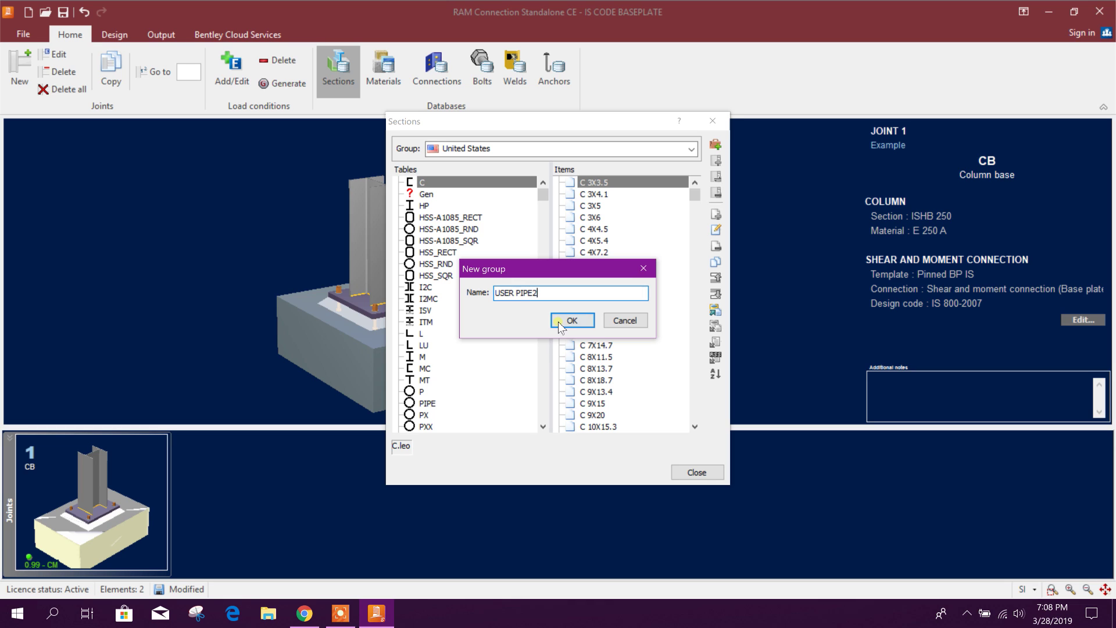
click(560, 320)
click(716, 161)
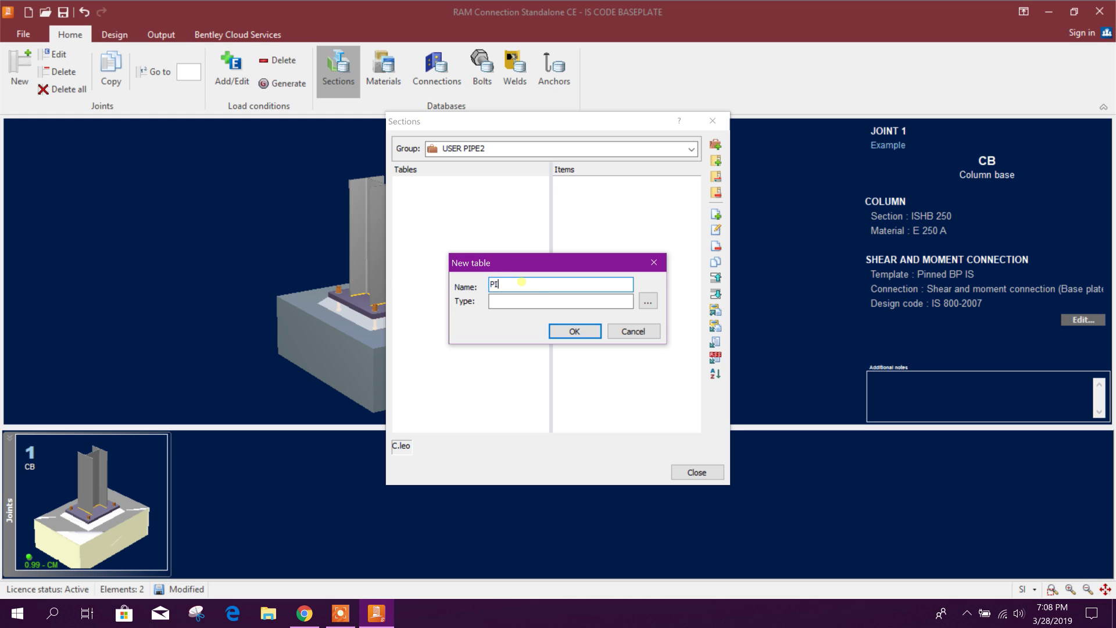
click(650, 301)
click(598, 317)
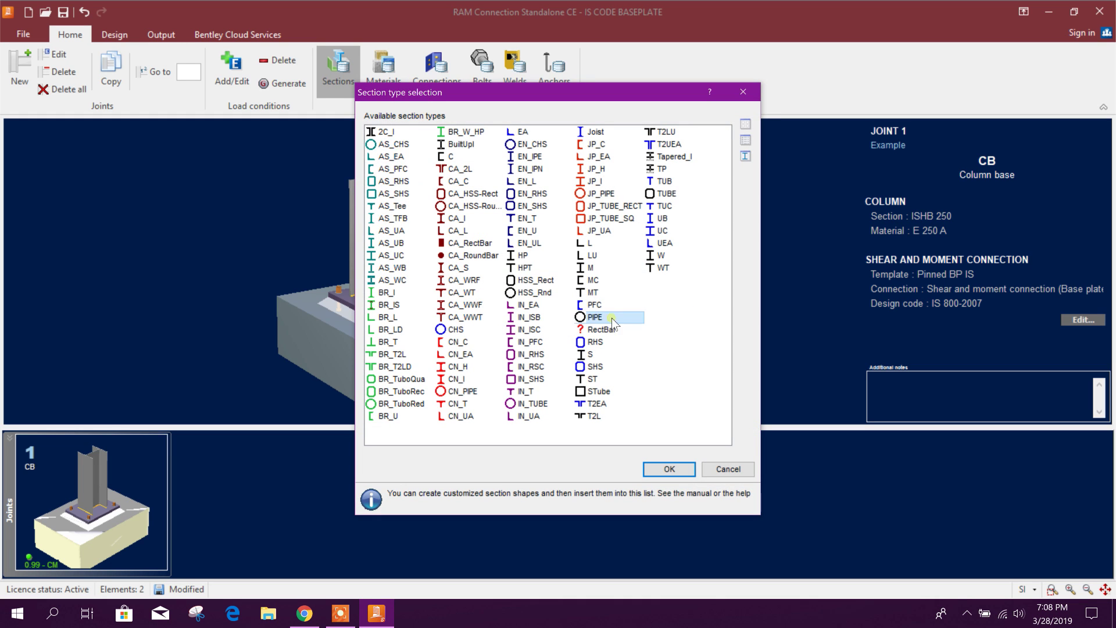
double_click(599, 317)
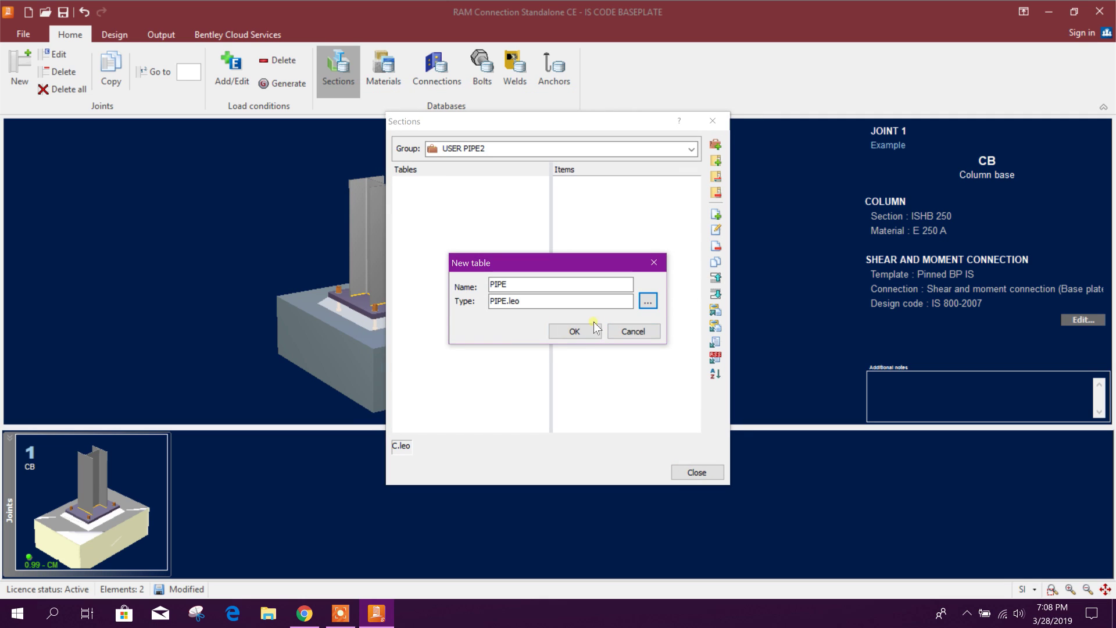
click(596, 330)
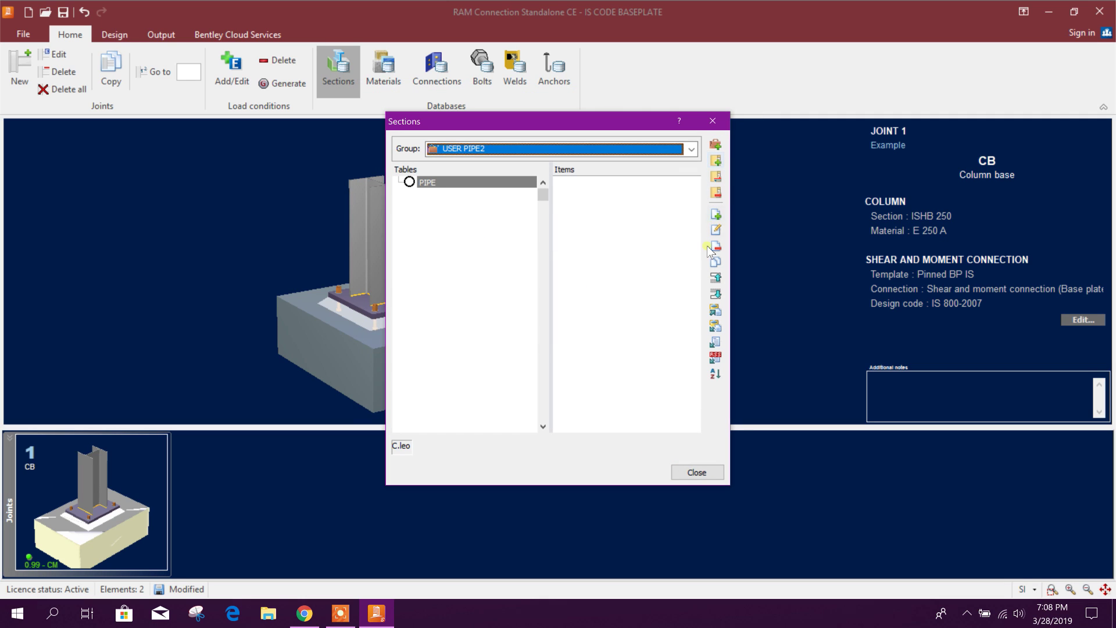
Step: Add section UP 250x15 to the PIPE table in SI units, D 250 mm and t 15 mm
click(716, 216)
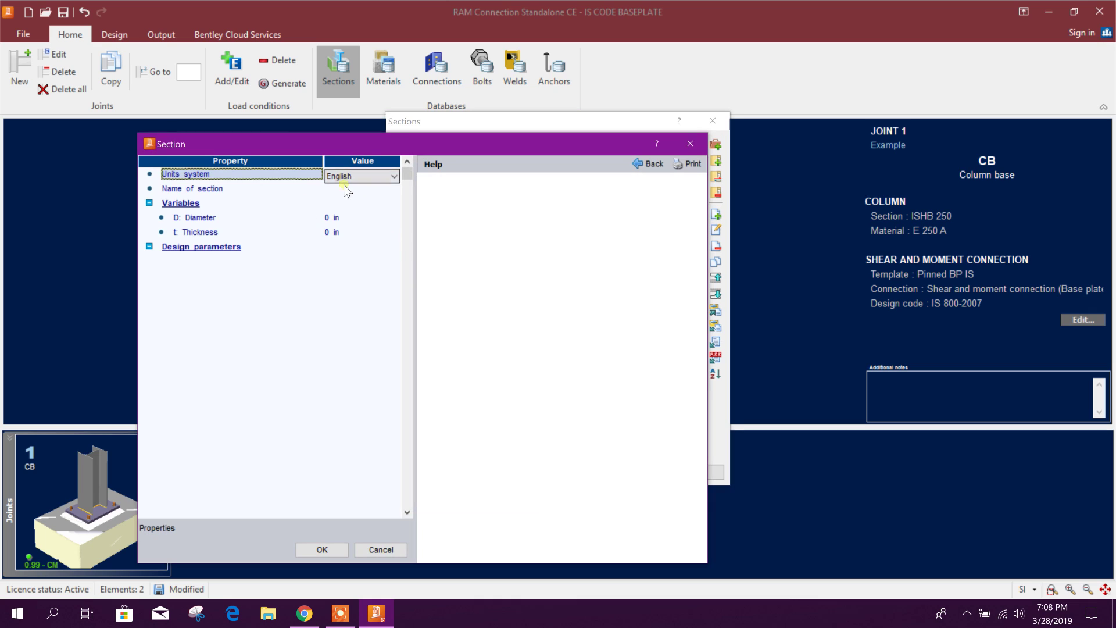
drag(285, 143, 312, 123)
click(390, 154)
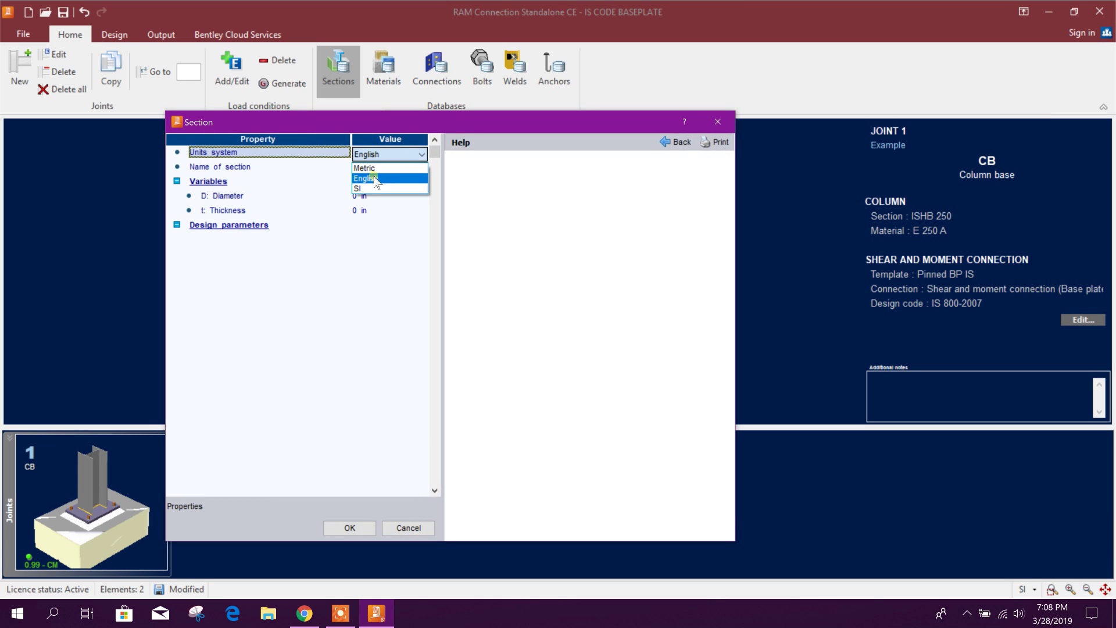
click(370, 188)
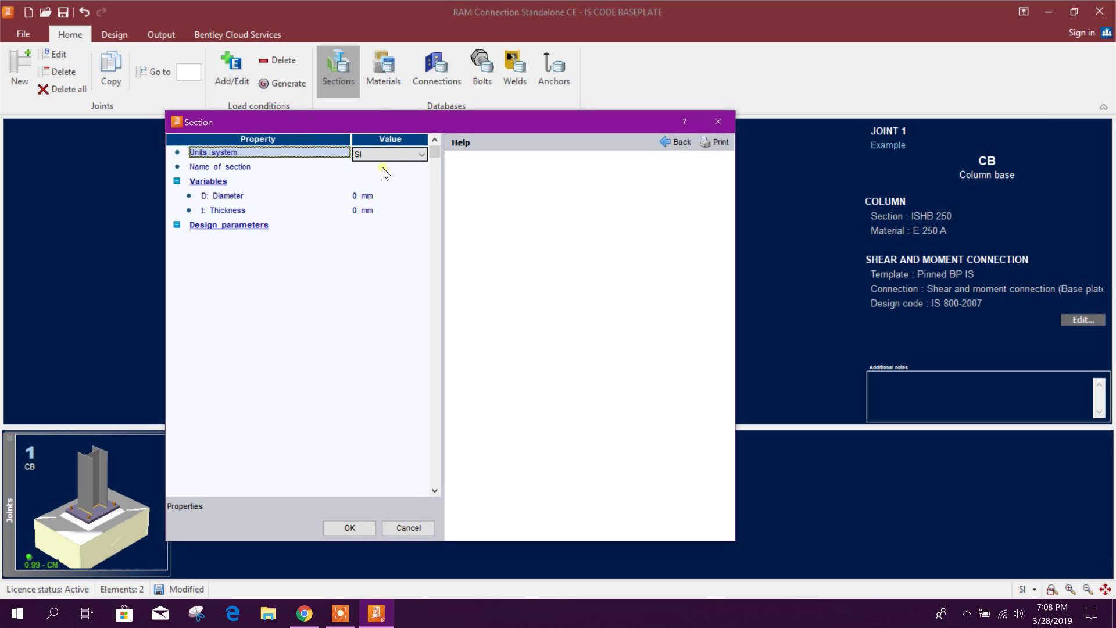
click(381, 168)
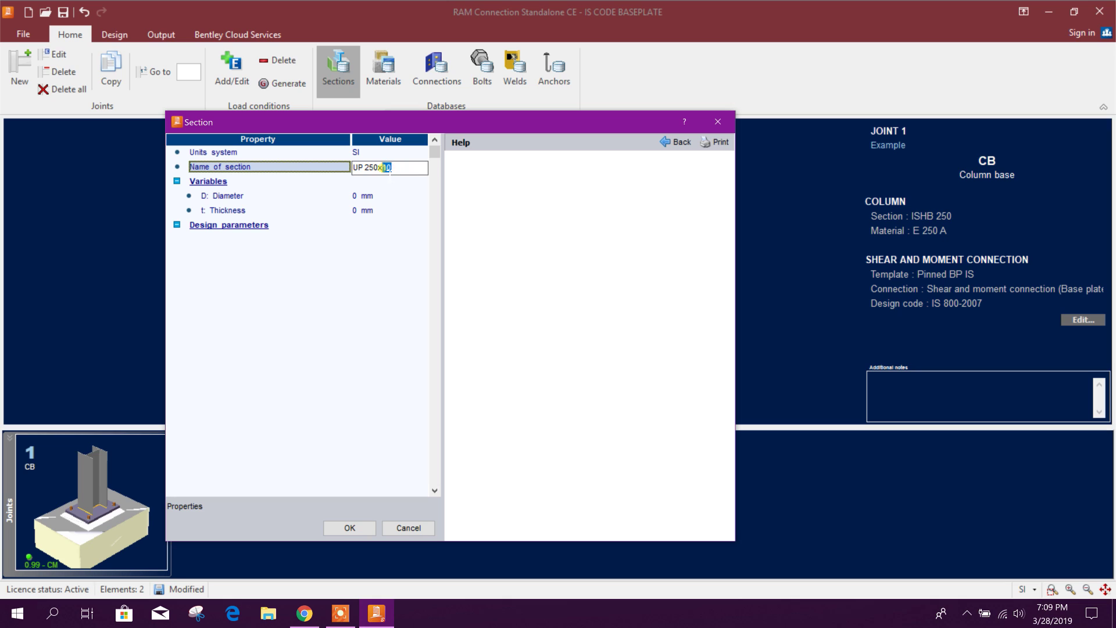
click(391, 198)
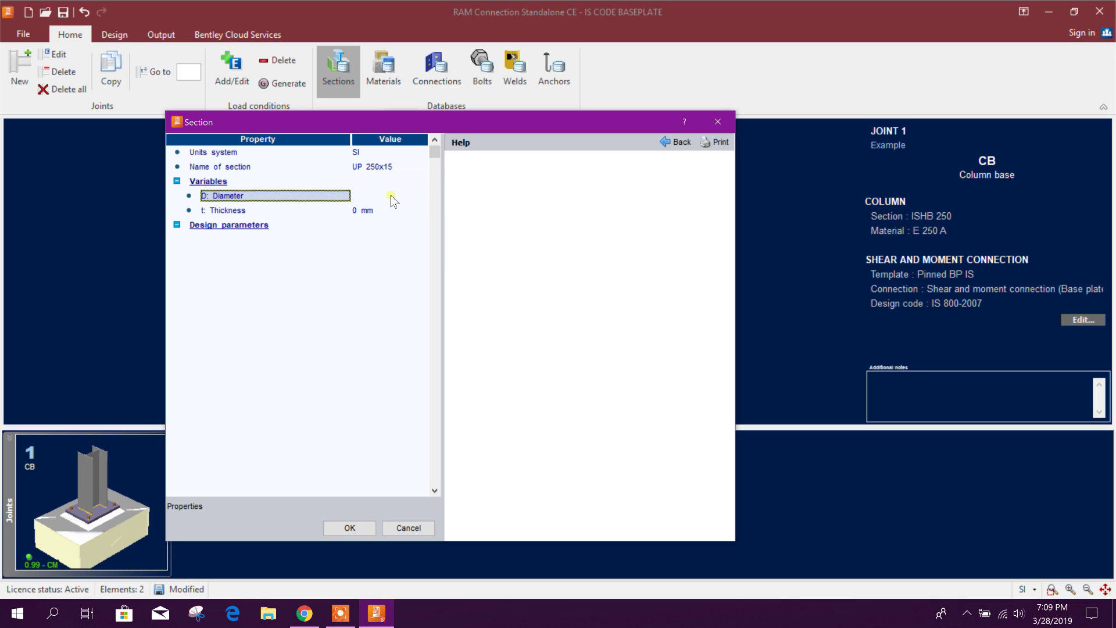
click(388, 211)
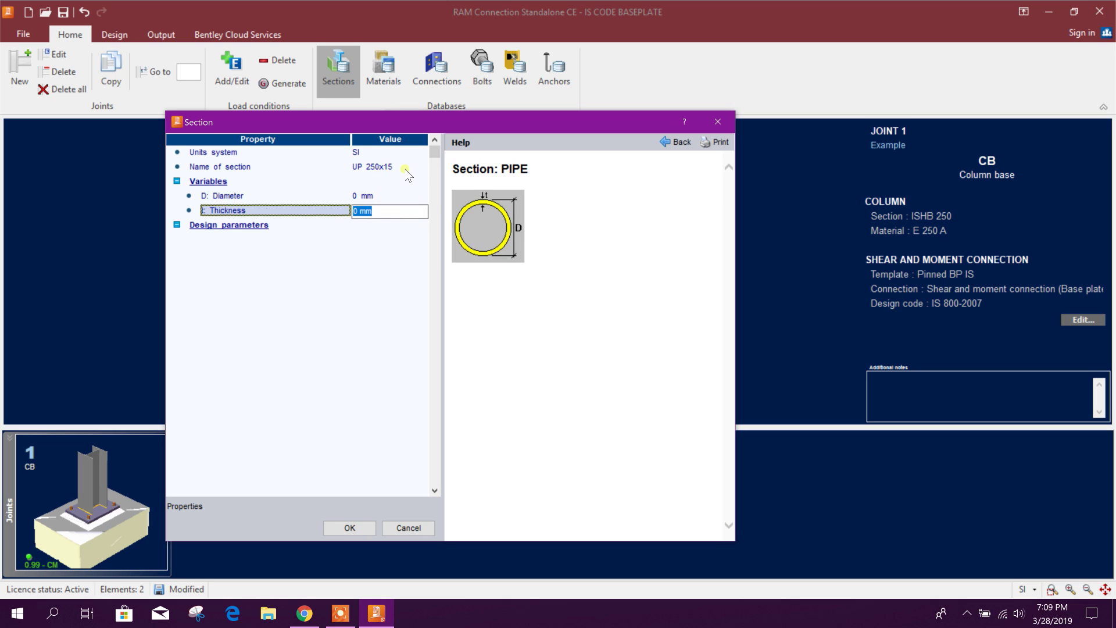
click(379, 197)
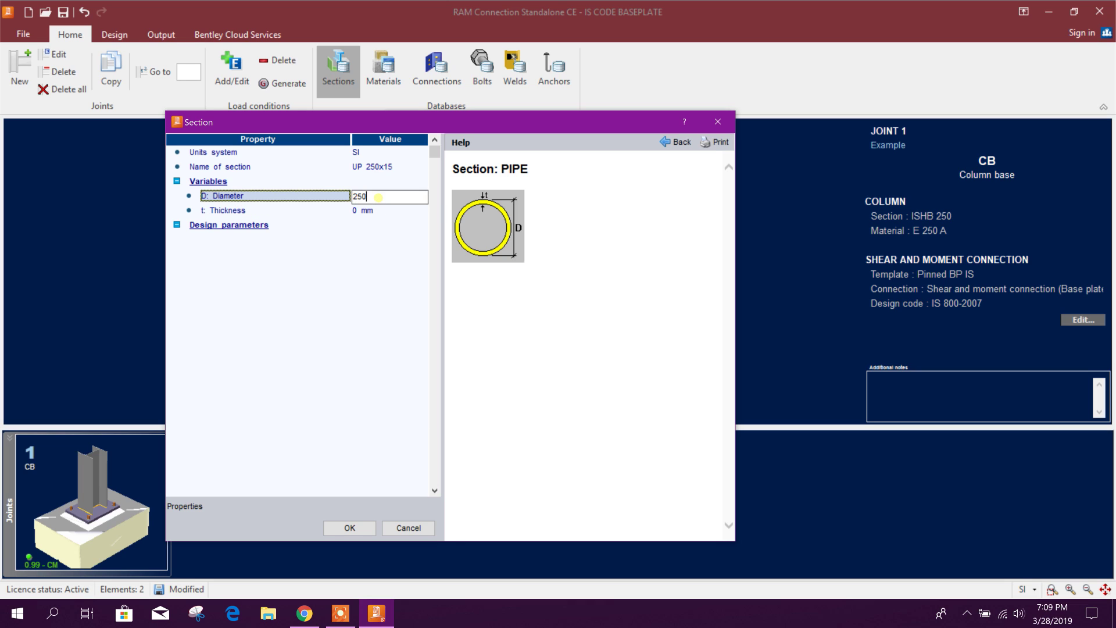
click(376, 211)
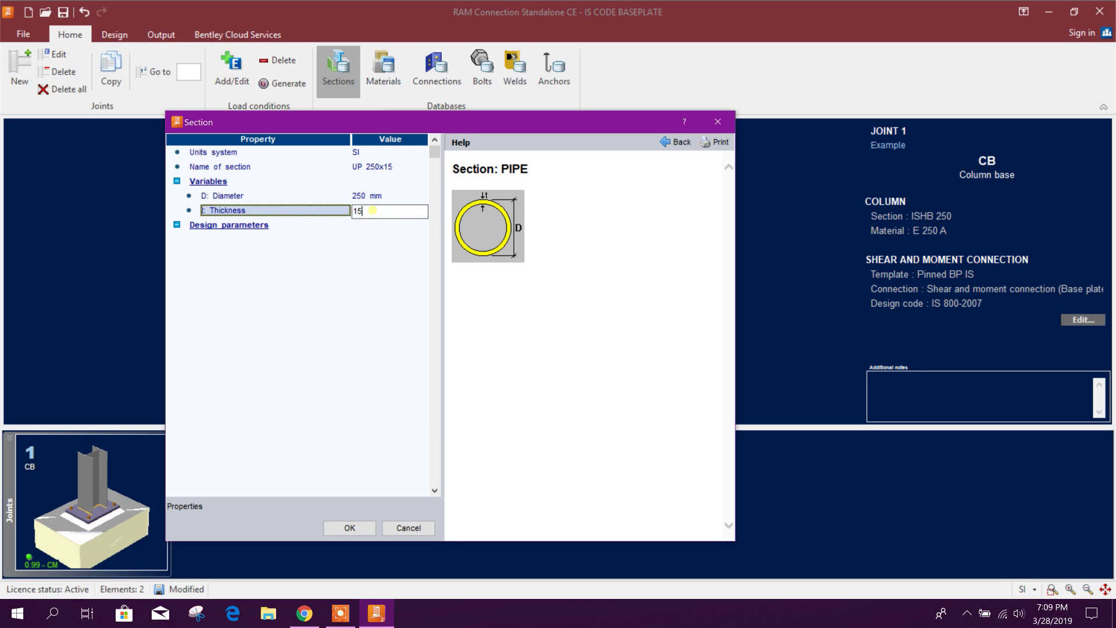
click(391, 198)
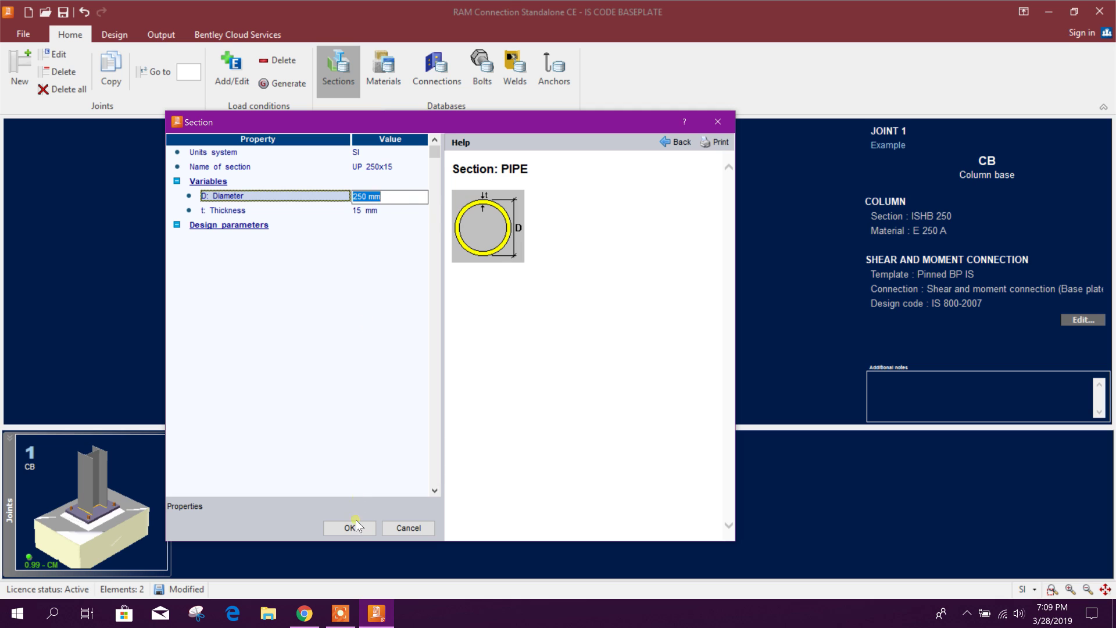
click(349, 527)
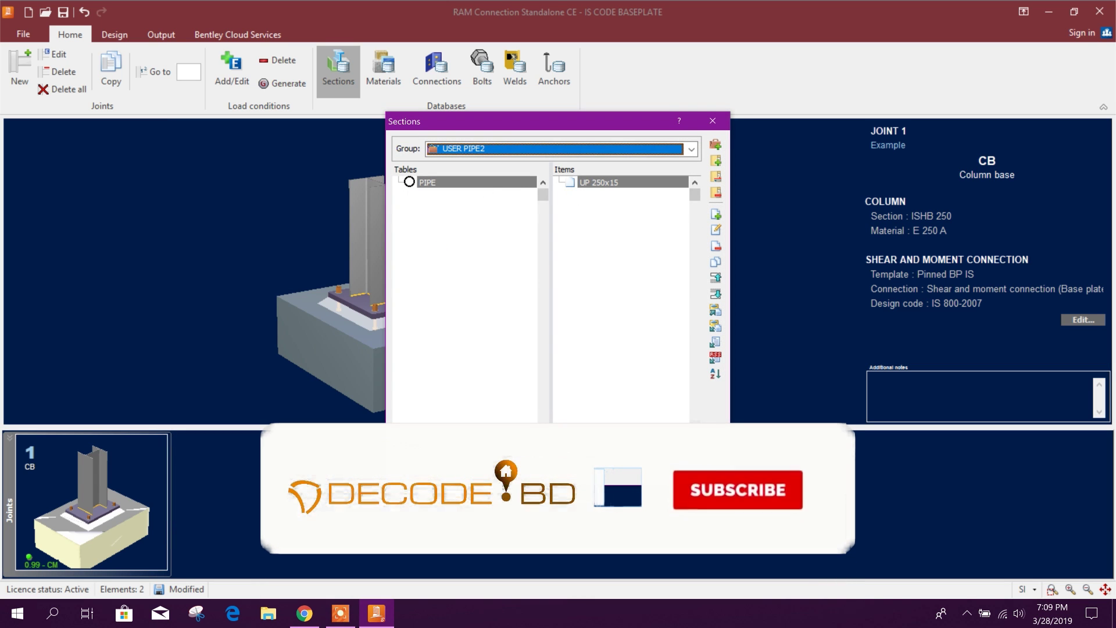
Step: Close the Sections database and bring up Joint 1's data
key(Escape)
drag(236, 217, 298, 301)
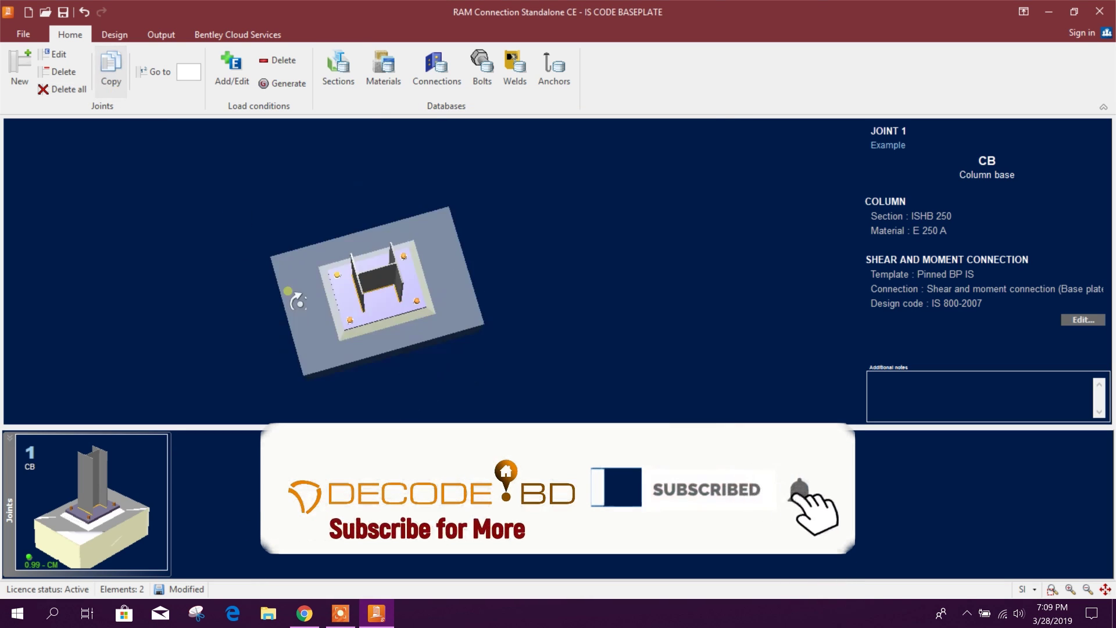
click(56, 54)
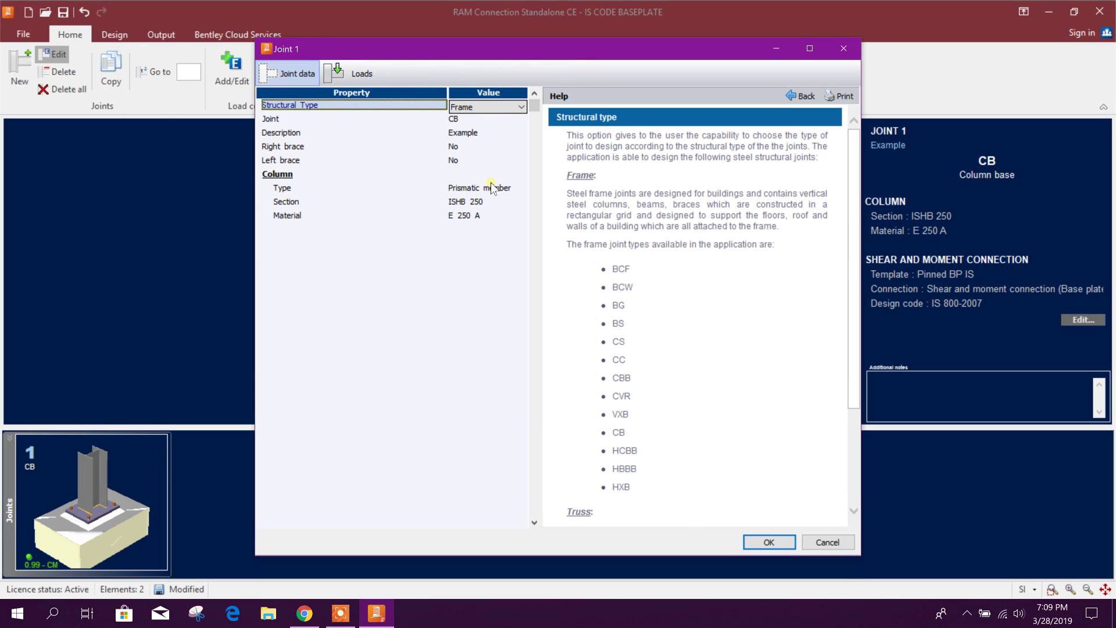
Step: Set Joint 1's column section to UP 250x15 from the USER PIPE2 group
click(491, 202)
click(521, 203)
click(553, 249)
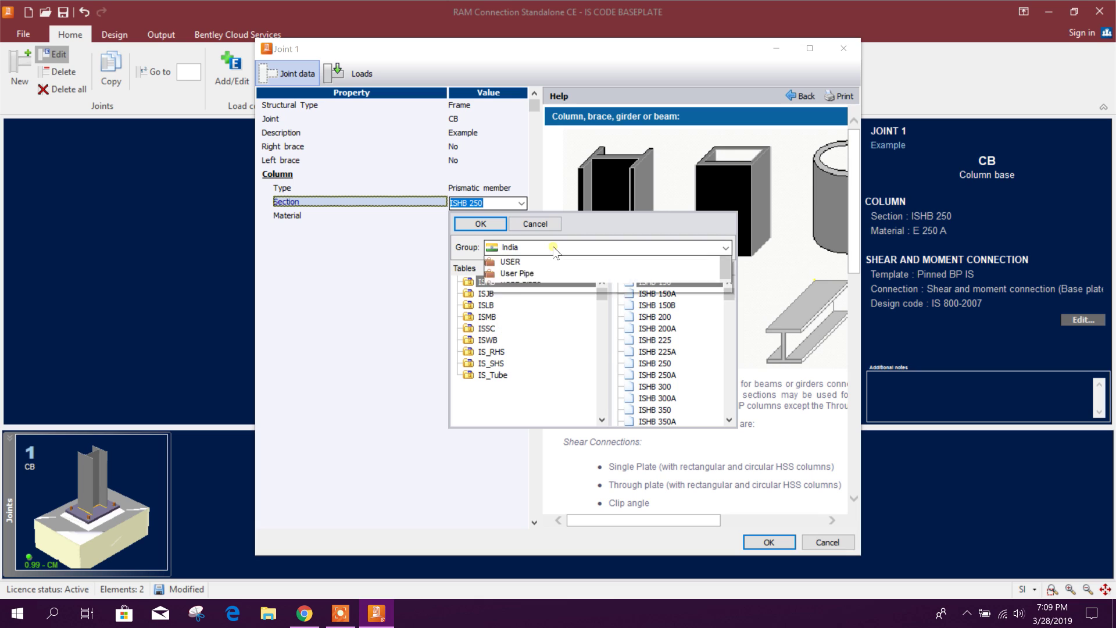
click(523, 343)
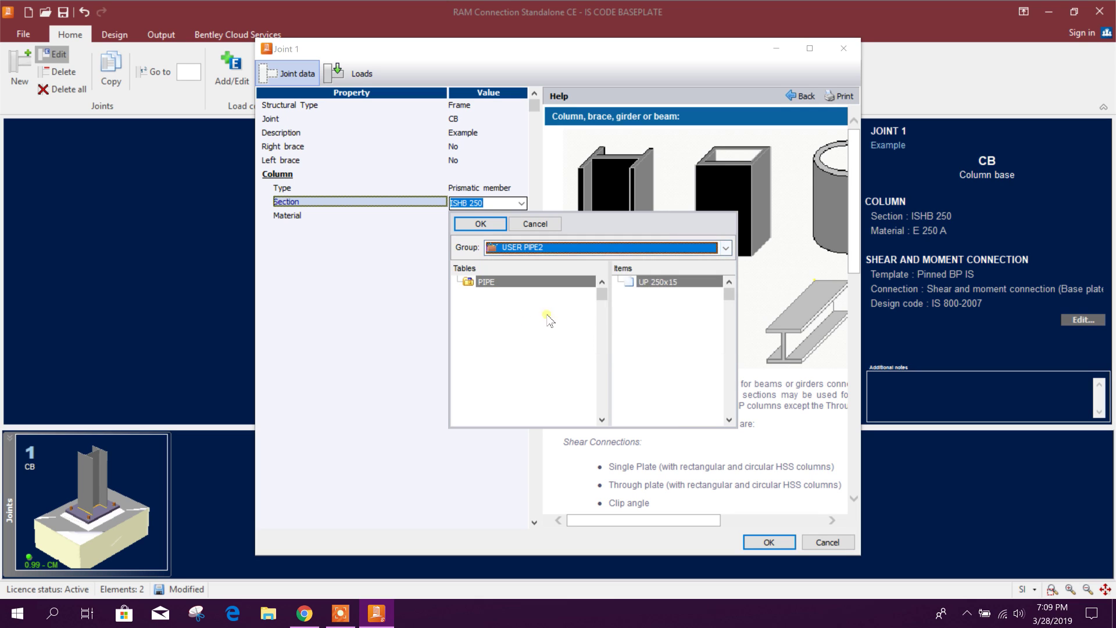
click(480, 224)
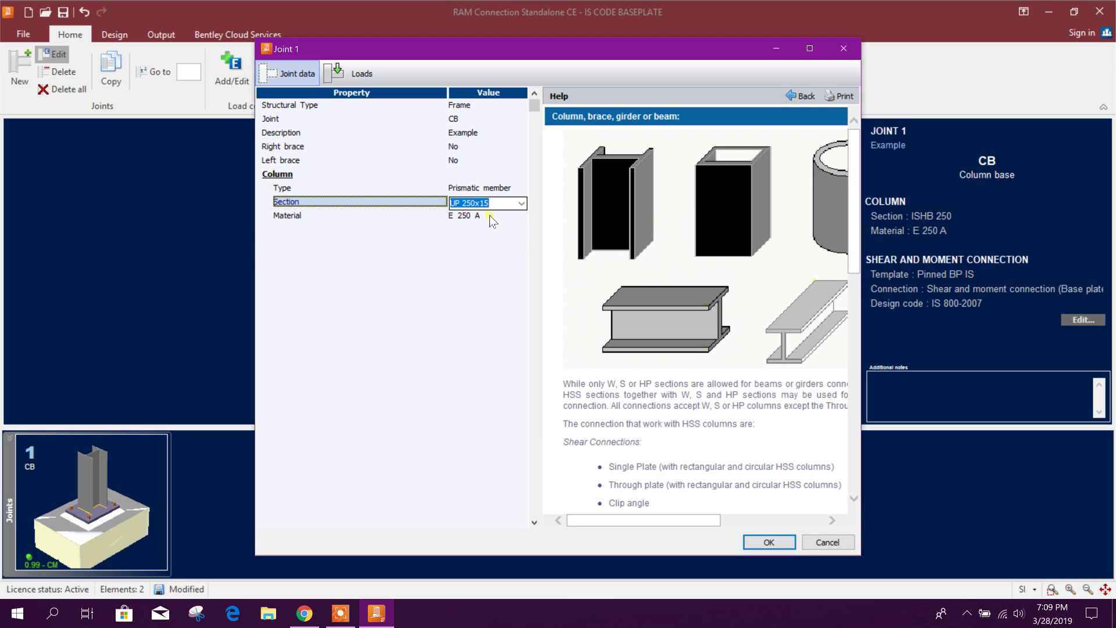
click(768, 543)
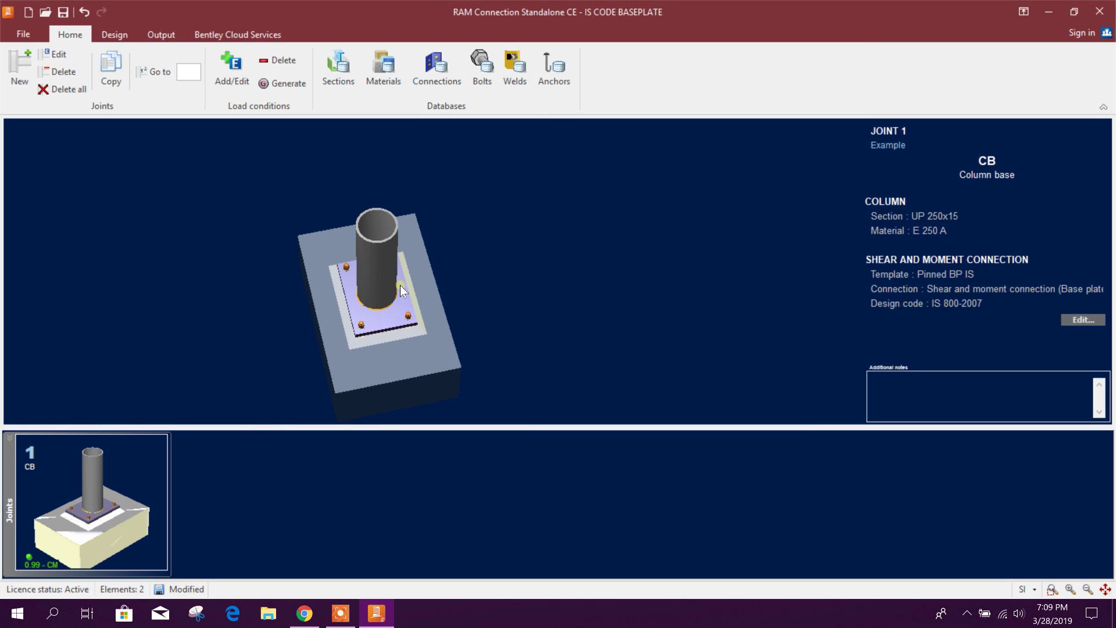
Step: Inspect the pipe column in 3D, then show Joint 1's loads table
drag(399, 285, 535, 312)
scroll(394, 314, up, 3)
drag(394, 313, 401, 279)
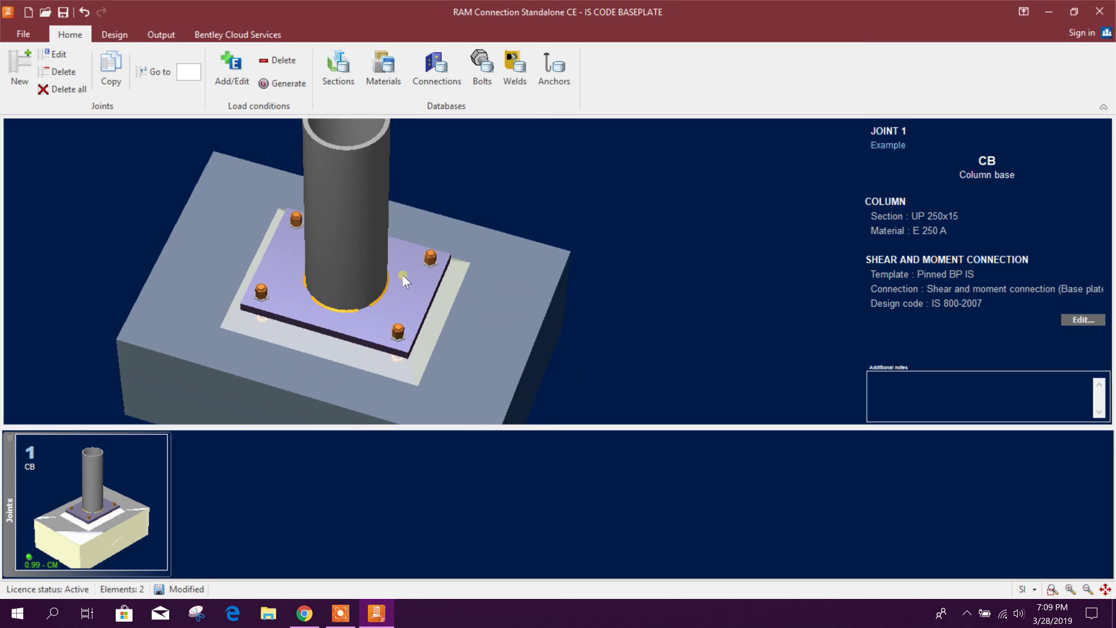
scroll(401, 279, down, 4)
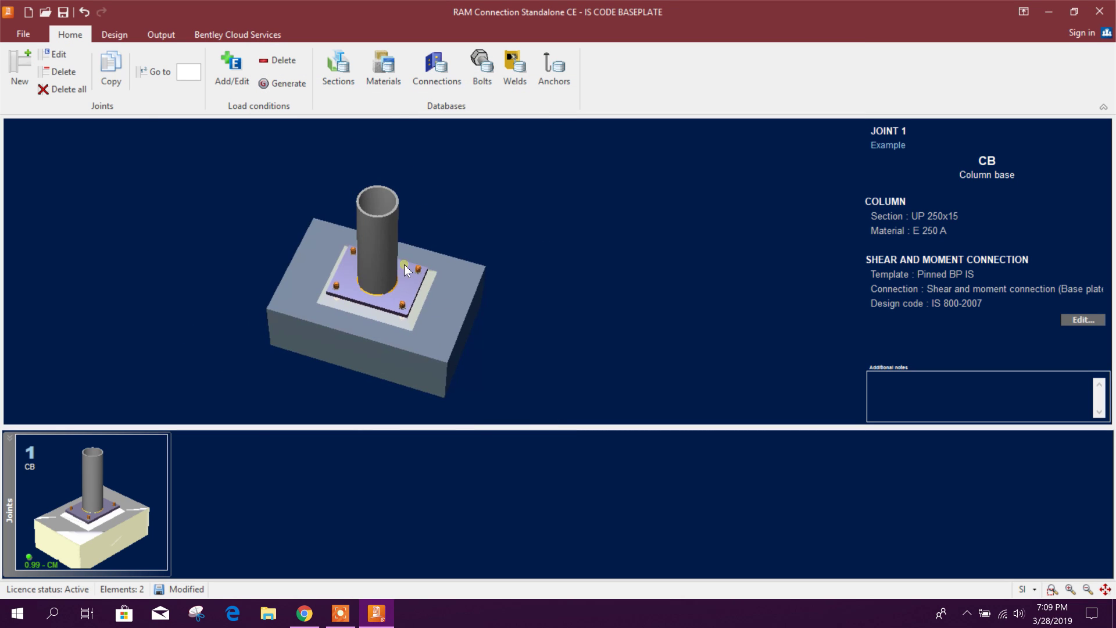
click(57, 54)
click(359, 75)
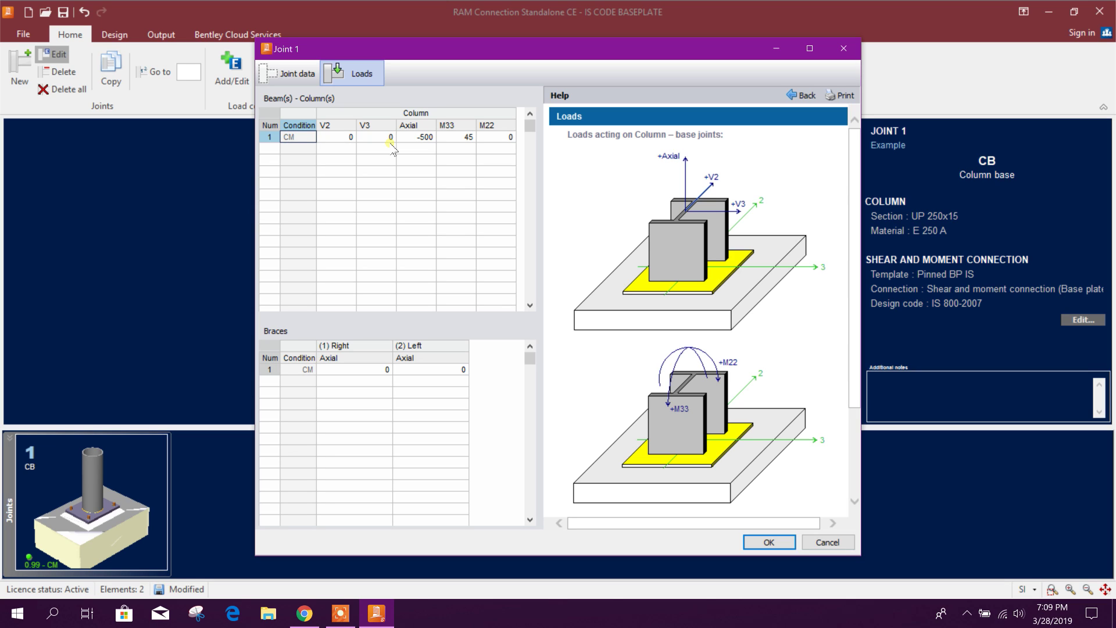
Step: Enter joint loads V2 5, V3 10, Axial -400 and M33 30, and accept them
drag(457, 51, 477, 40)
click(367, 127)
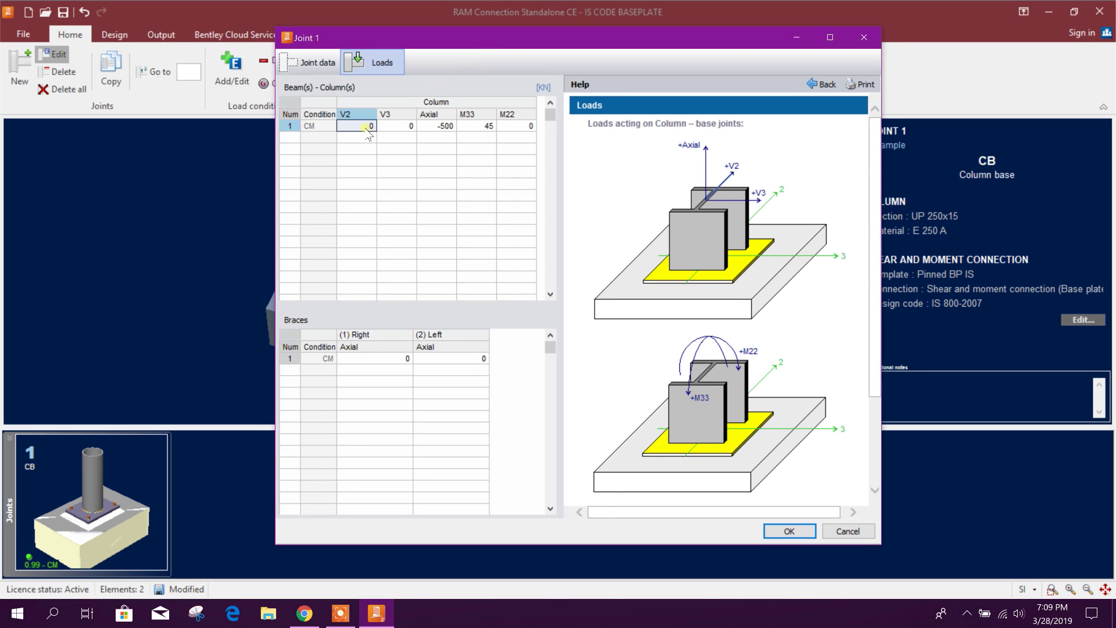
drag(513, 39, 491, 36)
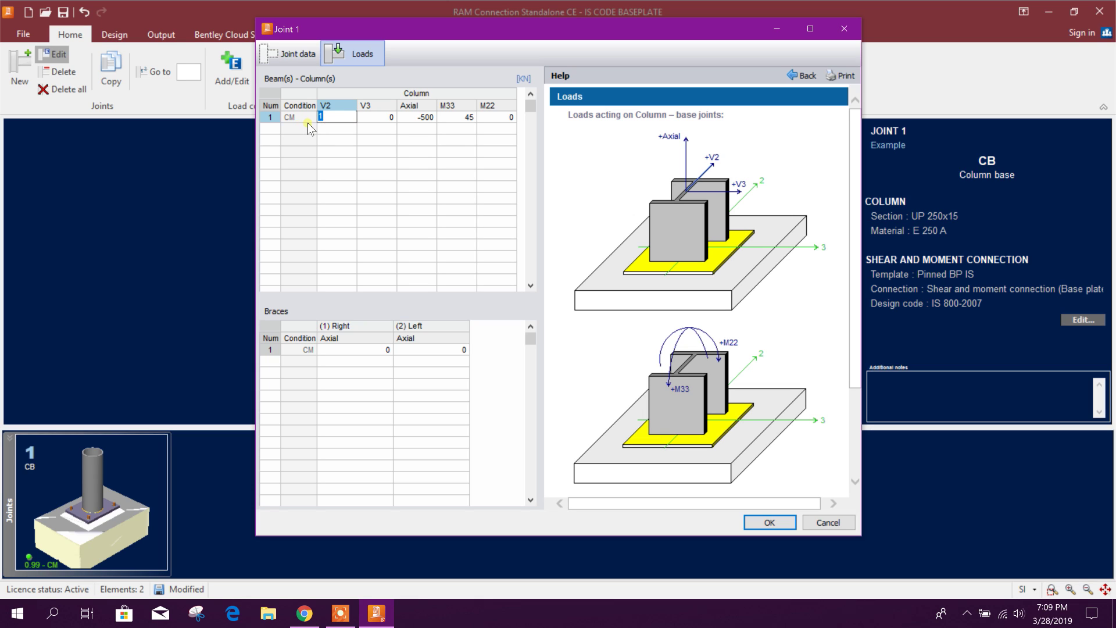
text(5)
click(370, 119)
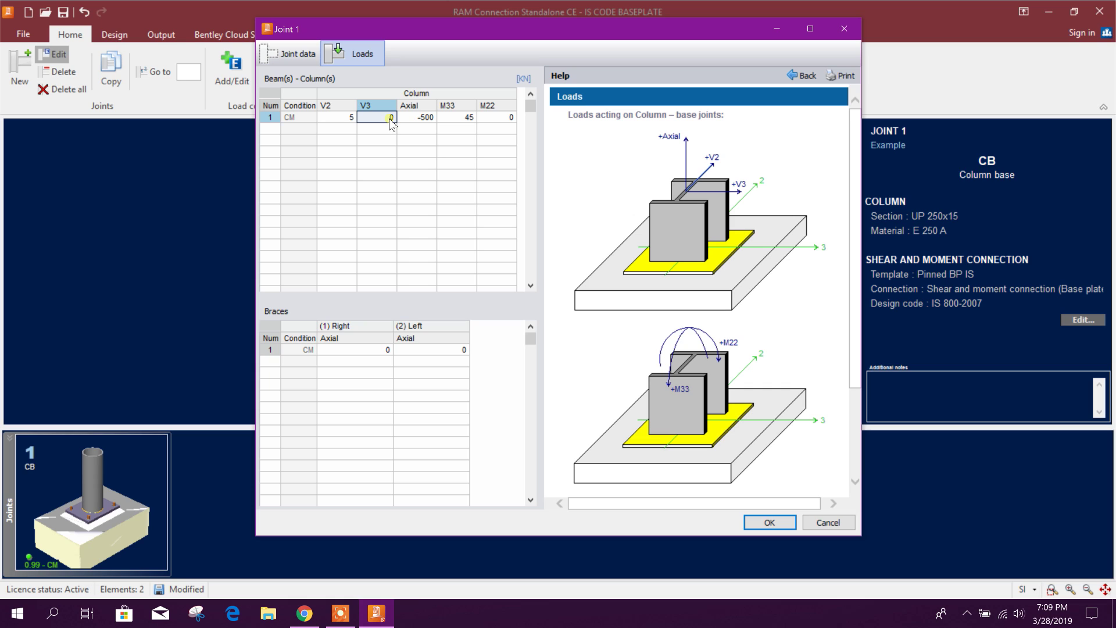
text(10)
click(428, 118)
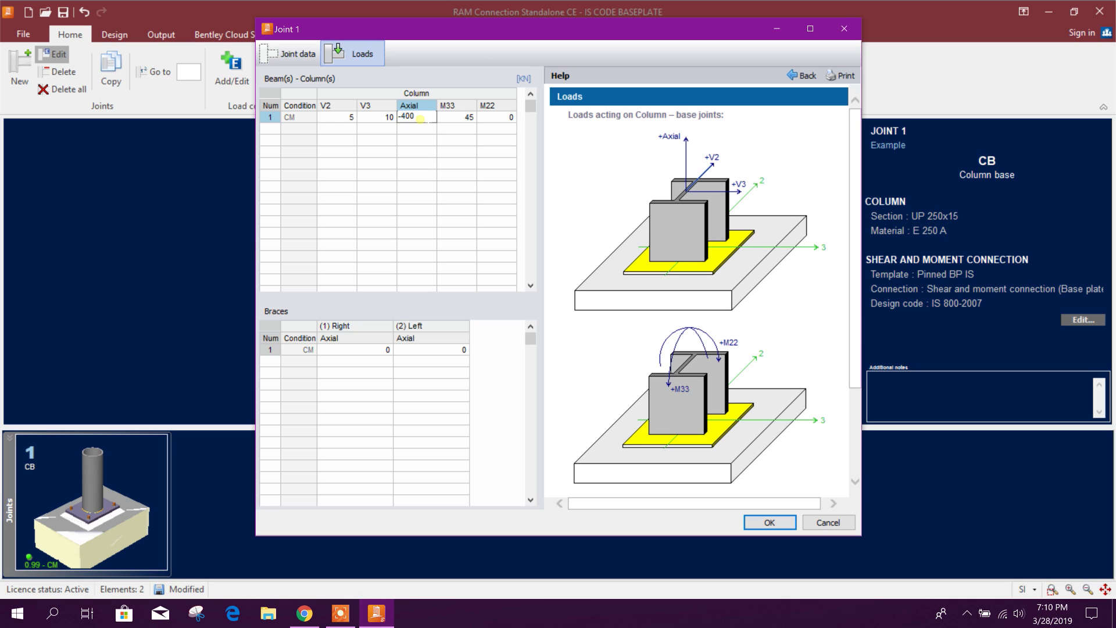
click(446, 118)
click(464, 118)
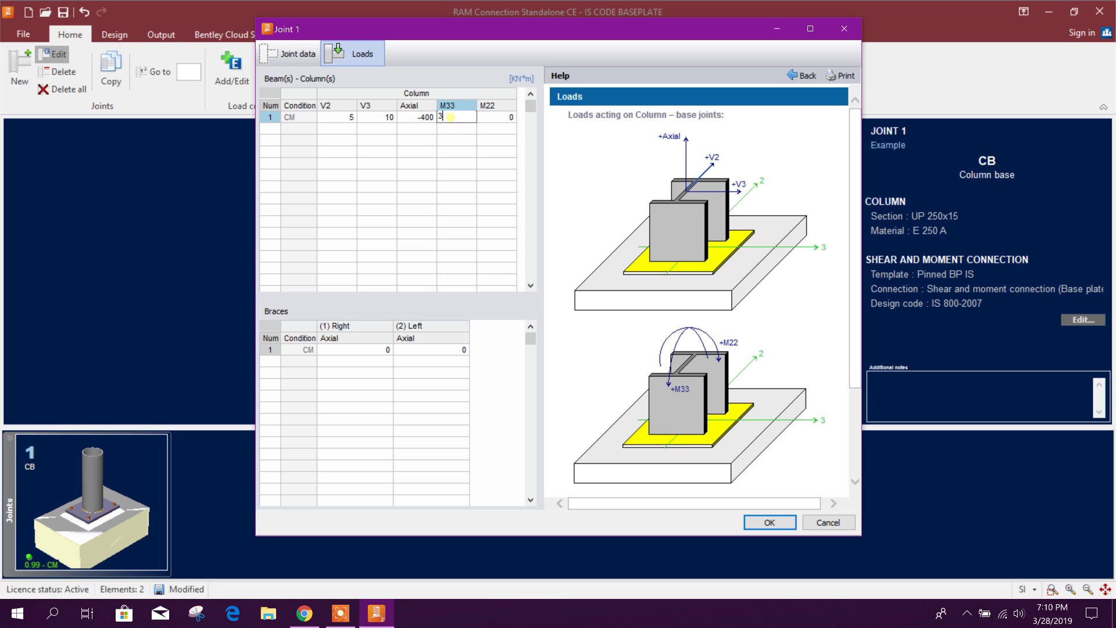
click(424, 186)
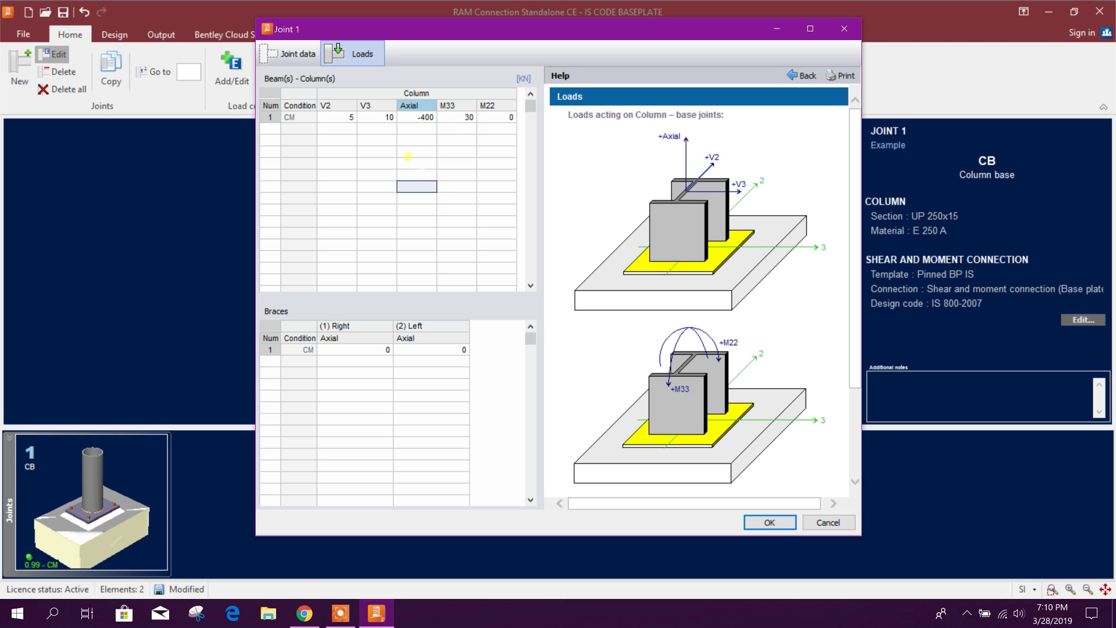
click(751, 520)
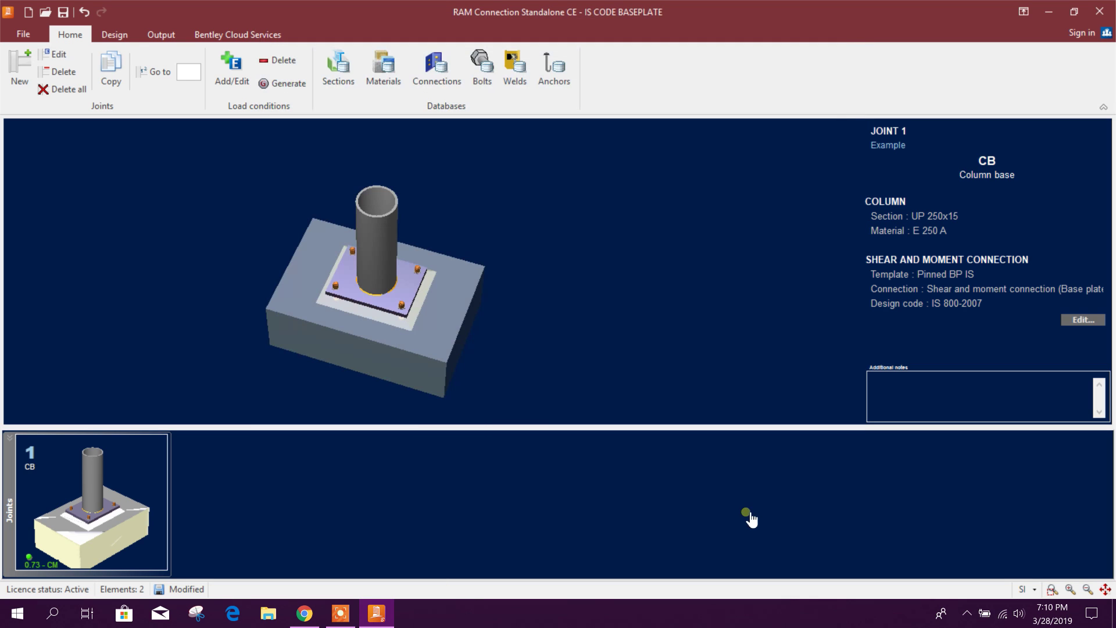
Step: Orbit and zoom the column base to an oblique view
drag(413, 357, 504, 339)
scroll(369, 285, up, 5)
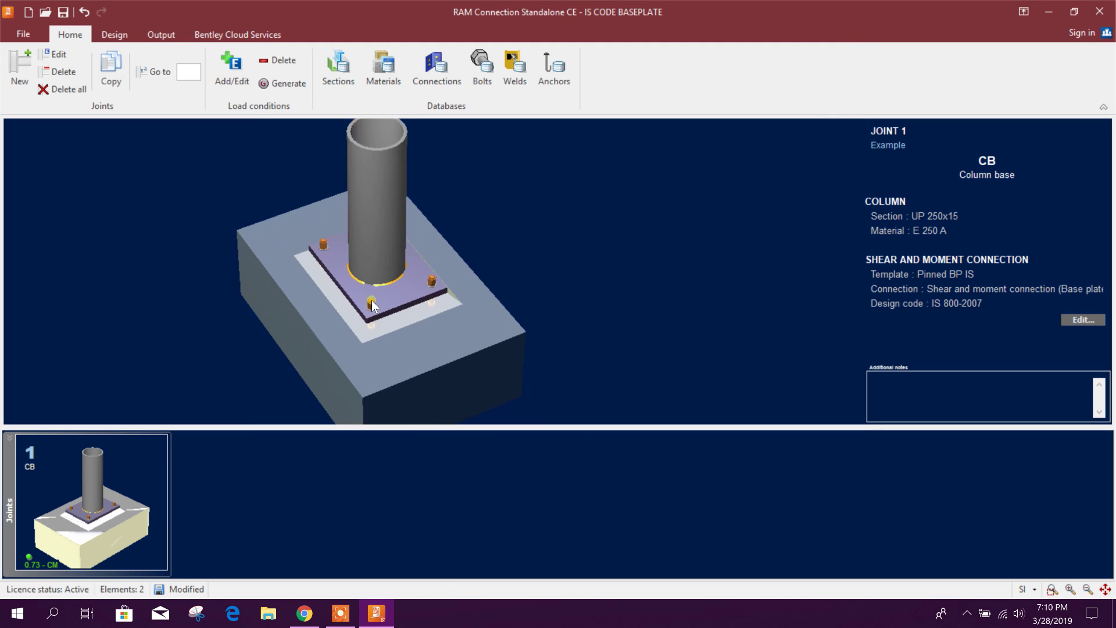
scroll(368, 275, down, 3)
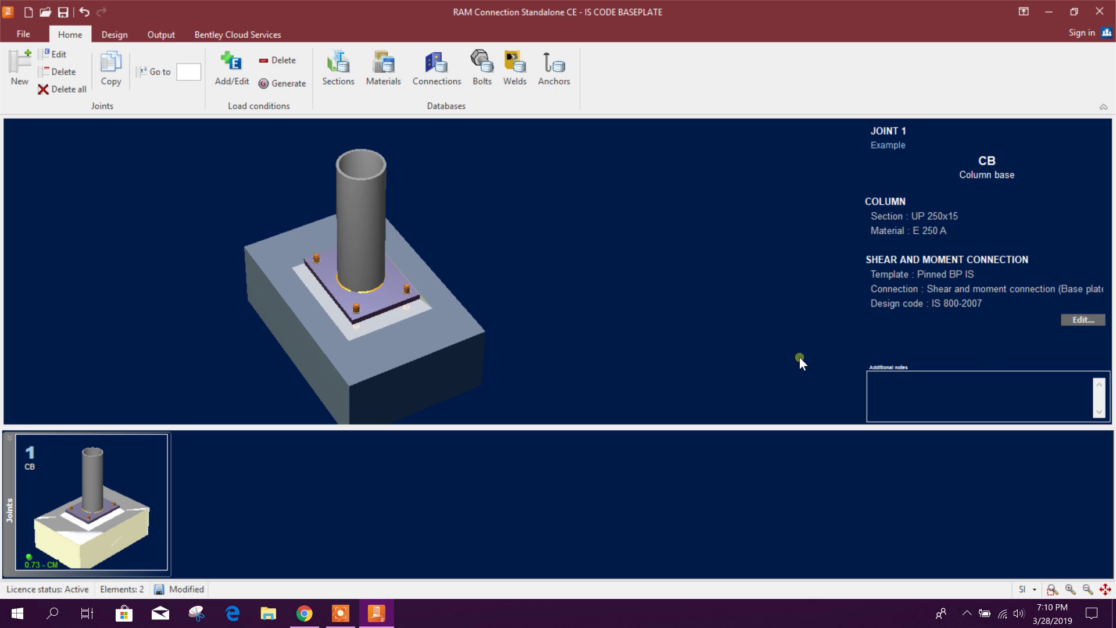
Step: Open the connection editor and scroll through its property list
click(1083, 321)
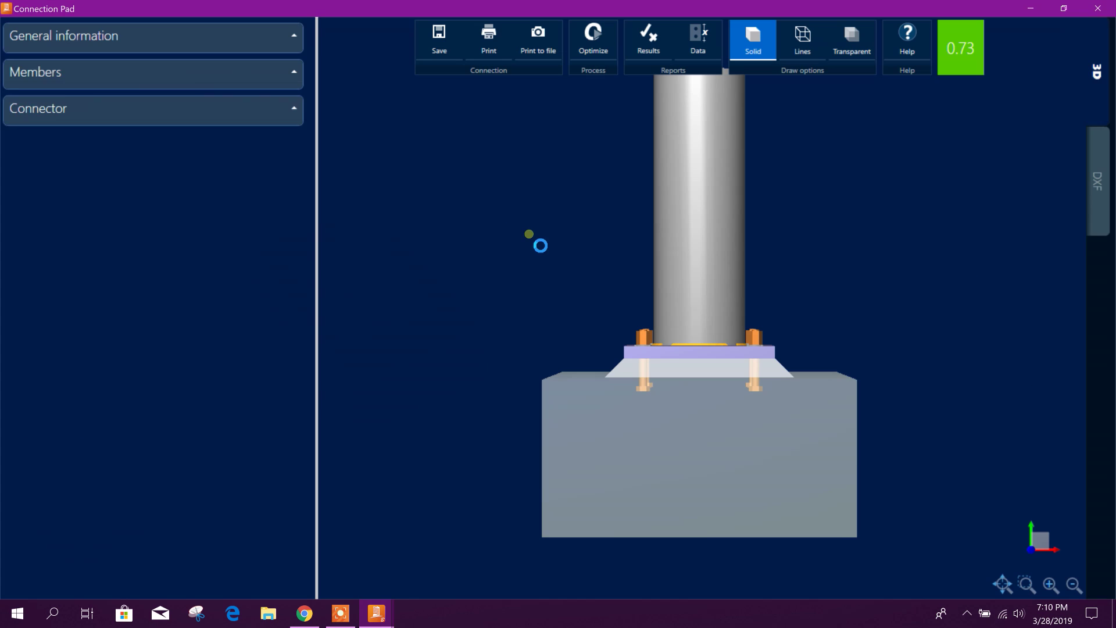
scroll(305, 215, down, 3)
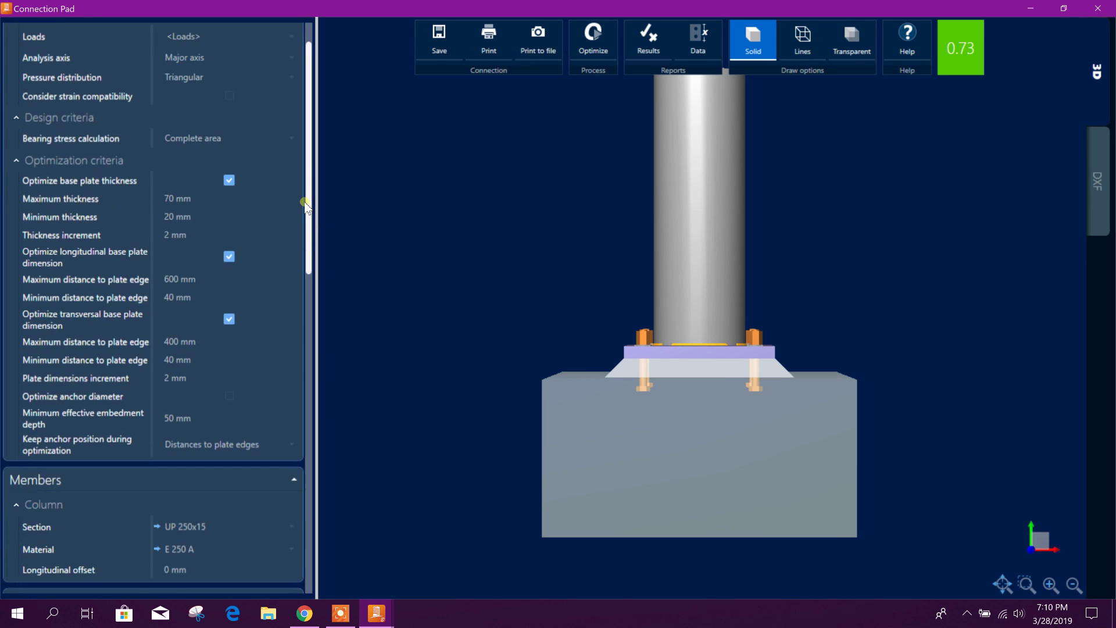
scroll(301, 240, down, 3)
scroll(308, 297, down, 9)
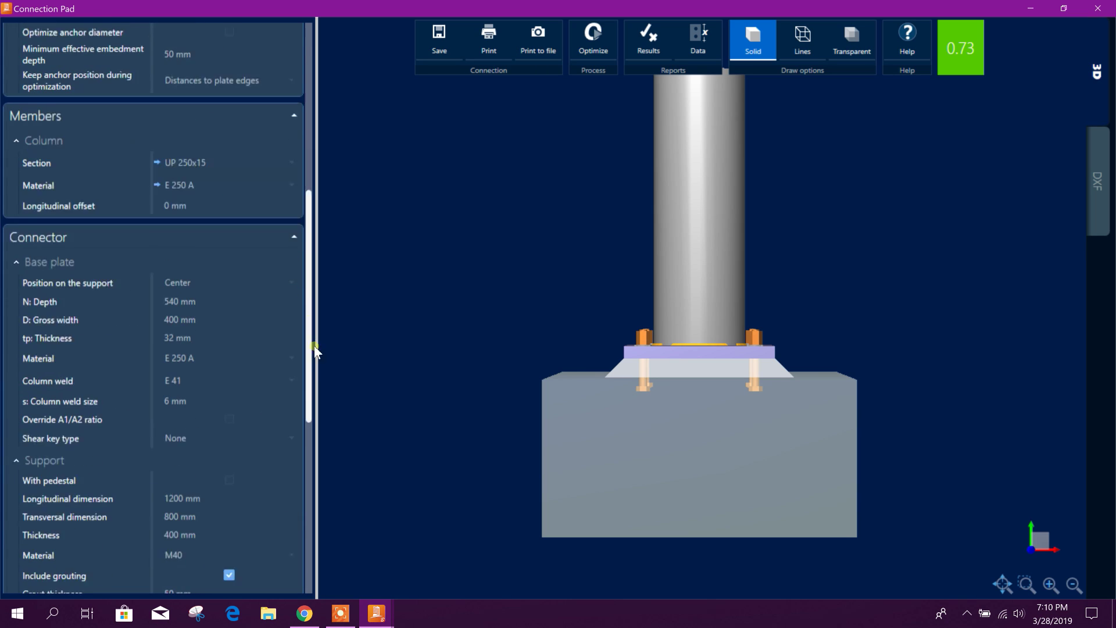
scroll(228, 182, down, 4)
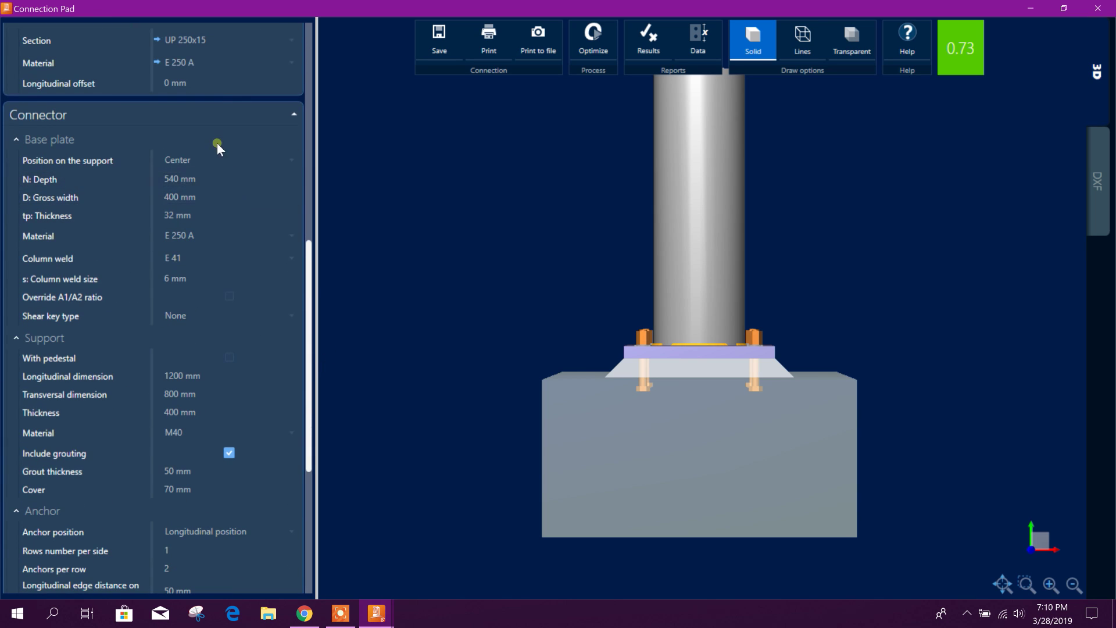
Step: Keep the column material E 250 A, select the base plate N: Depth, and show the DXF drawings
click(238, 67)
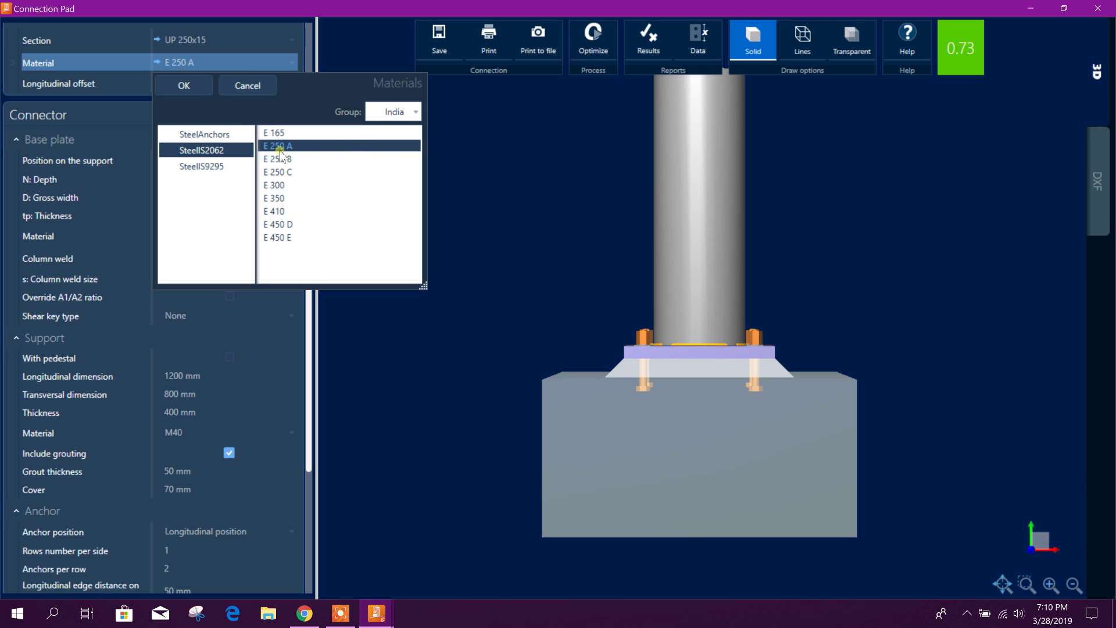
click(196, 96)
scroll(225, 167, down, 1)
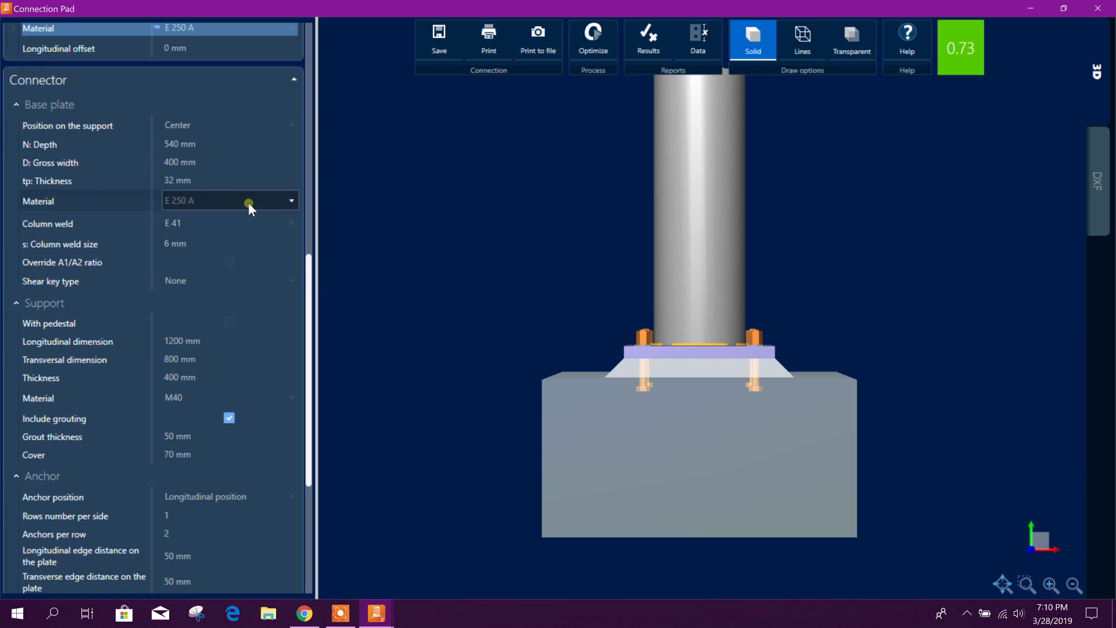
click(219, 145)
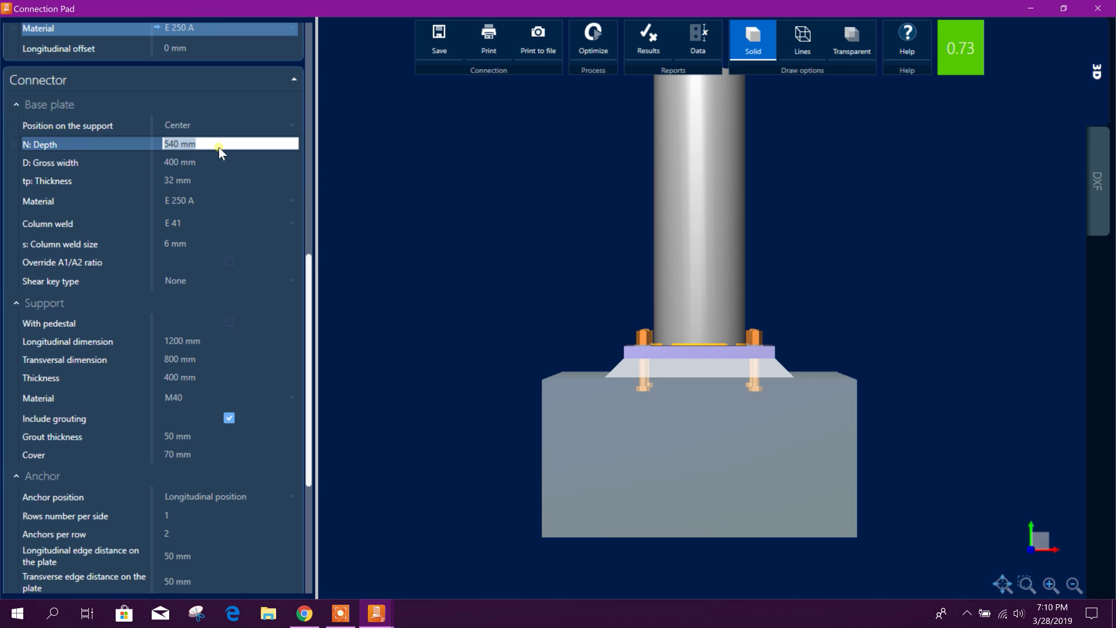
click(1093, 166)
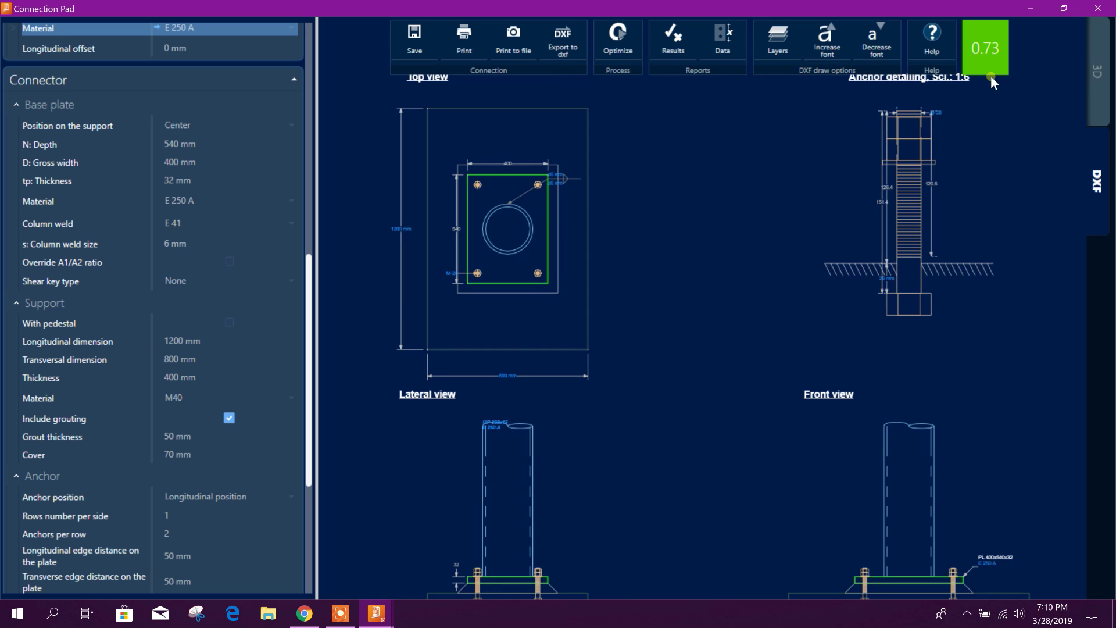
Step: Orbit the 3D model, then return to the DXF drawings and zoom around the top view
click(1097, 73)
drag(780, 229, 981, 250)
click(1098, 184)
scroll(667, 279, up, 1)
scroll(569, 242, up, 1)
scroll(552, 173, up, 2)
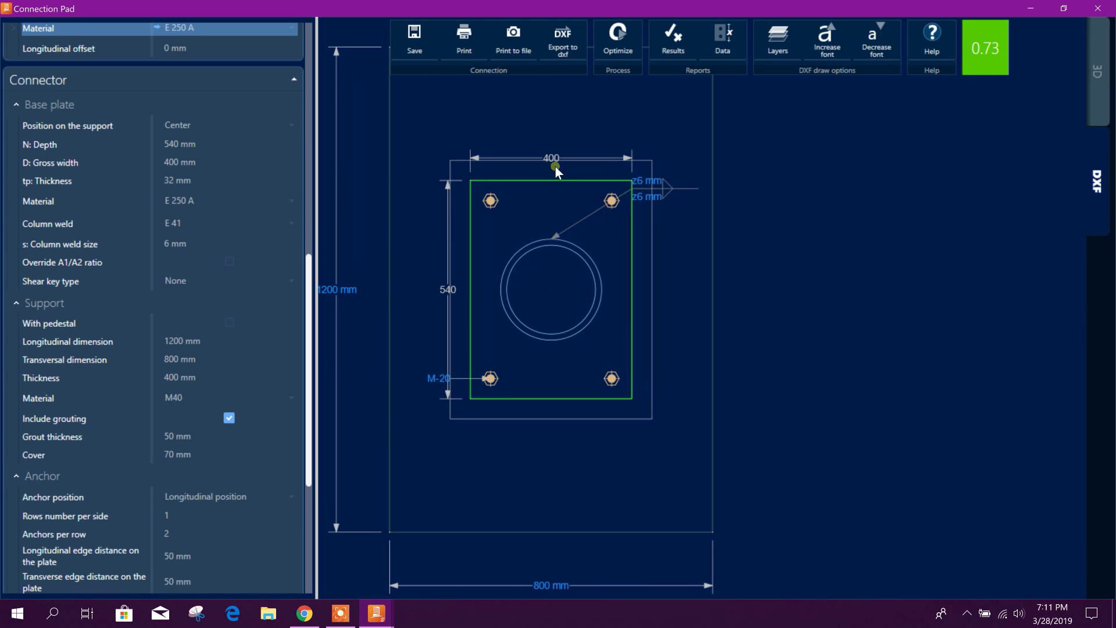
scroll(531, 262, down, 2)
scroll(543, 240, up, 1)
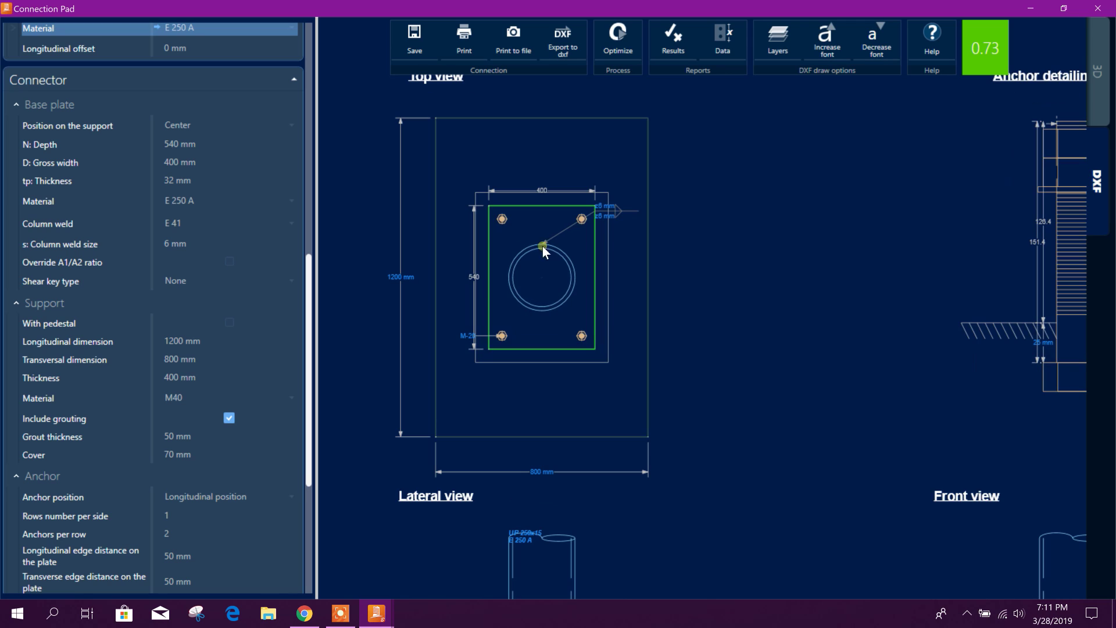
click(194, 149)
Step: Set the base plate N: Depth to 400 mm and tp: Thickness to 20 mm
click(208, 74)
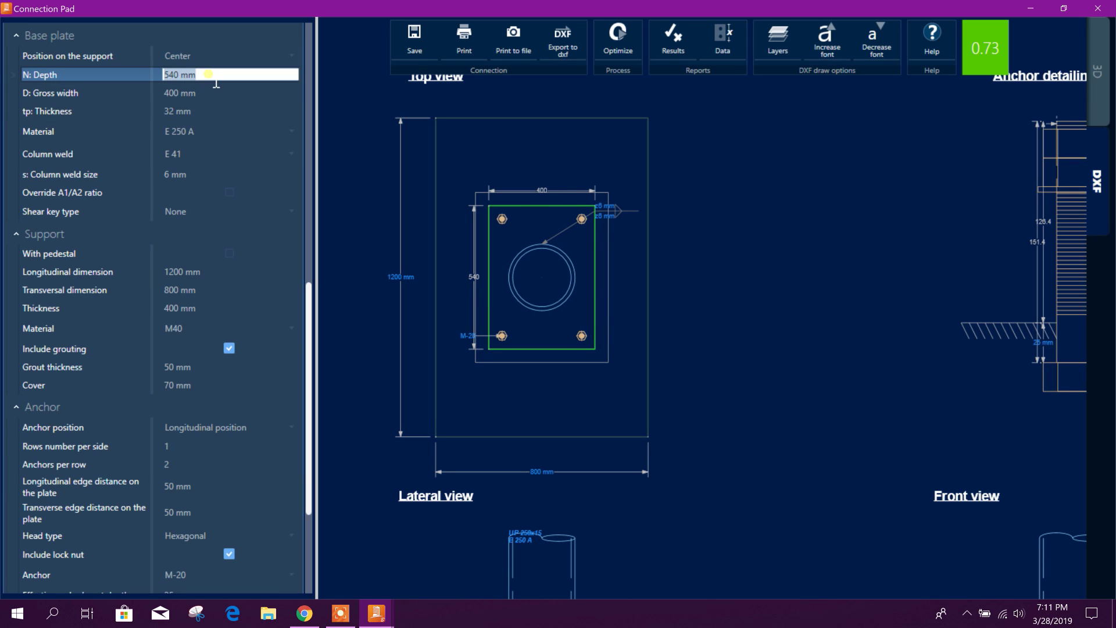
text(400)
key(Tab)
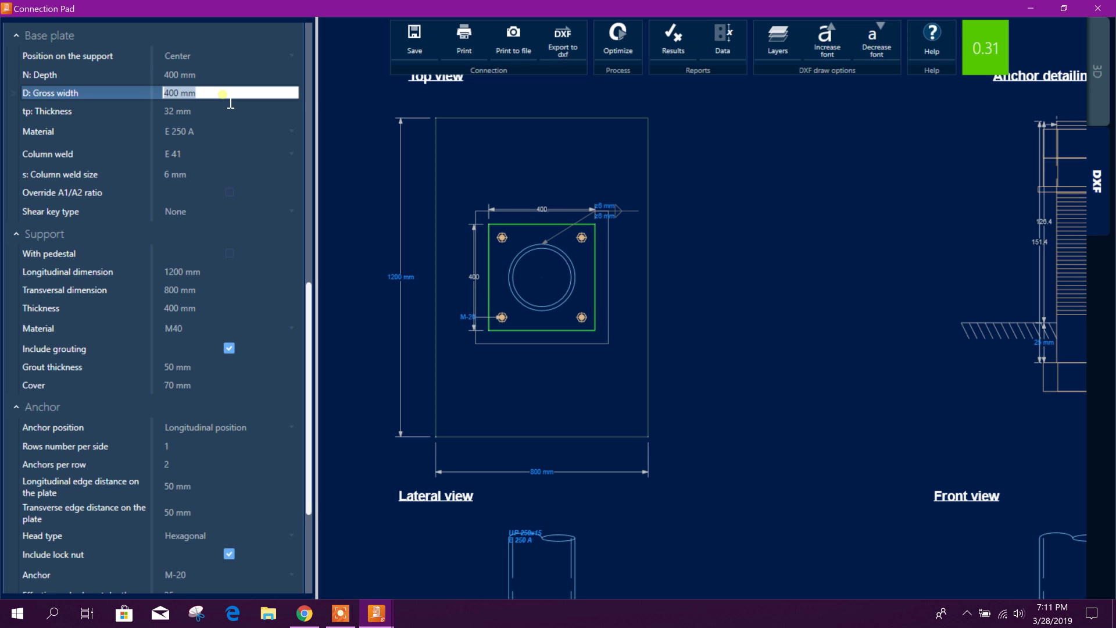
key(Tab)
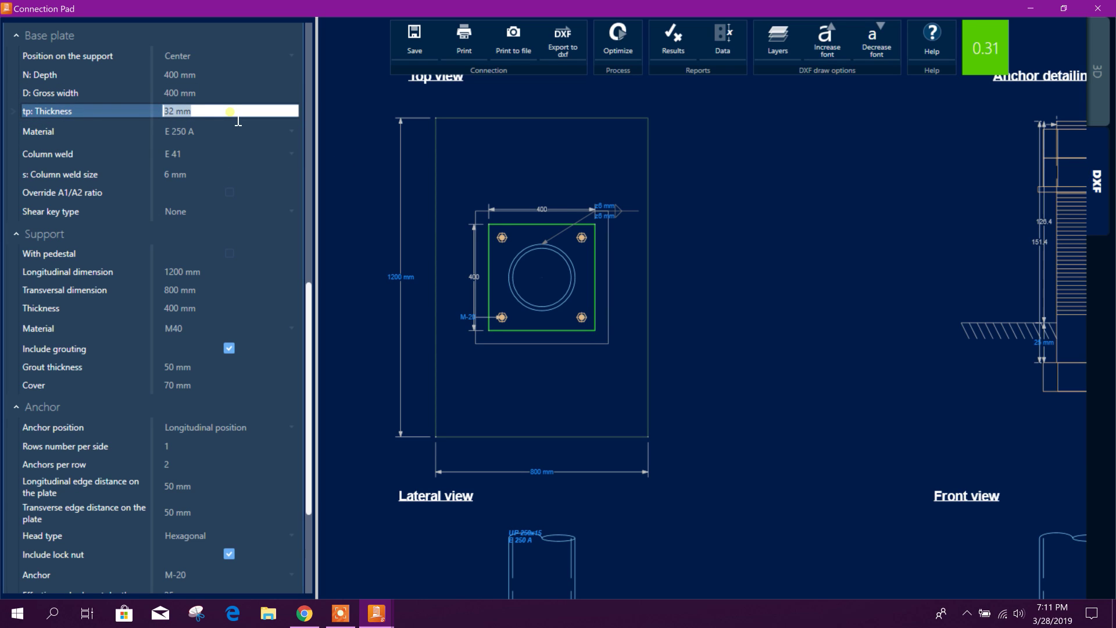
text(20)
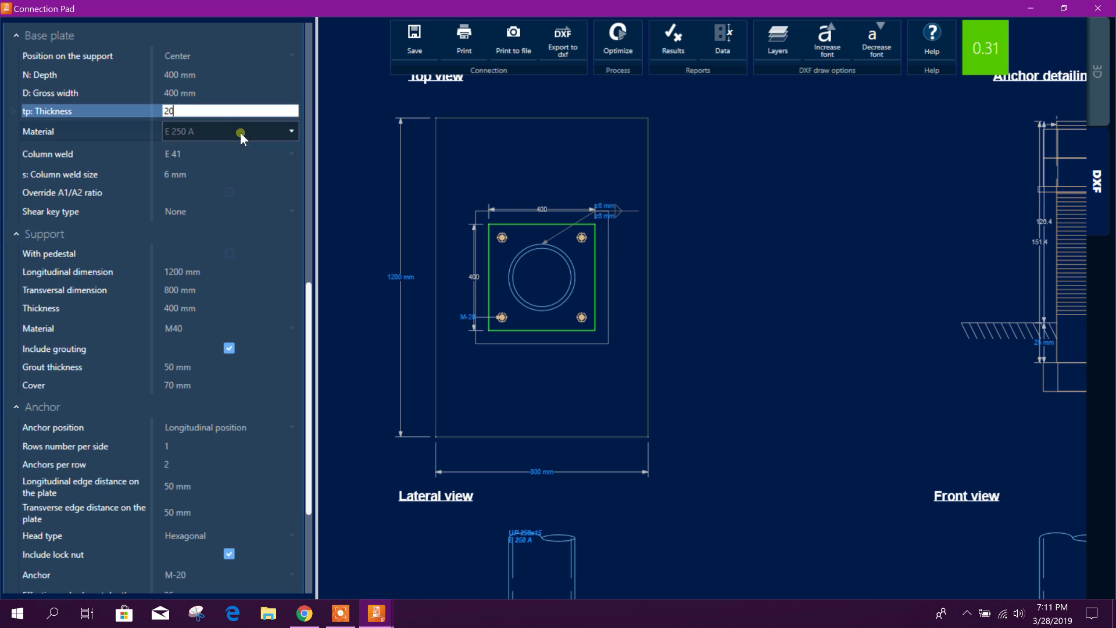
click(213, 175)
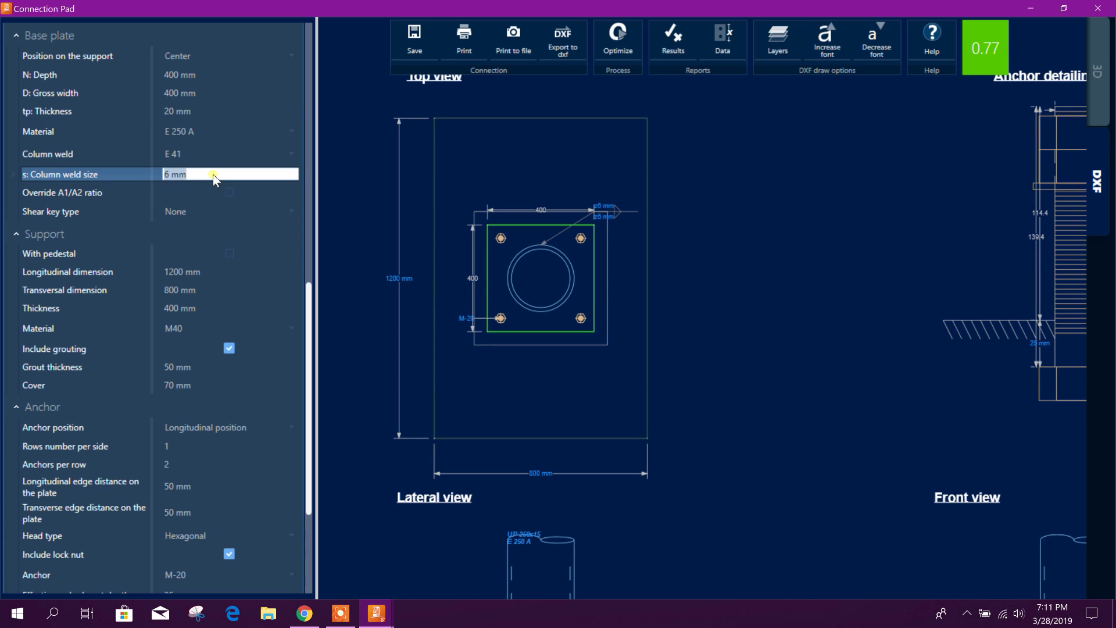
Step: Edit the column weld size, typing 8, and select the support's longitudinal dimension
click(640, 284)
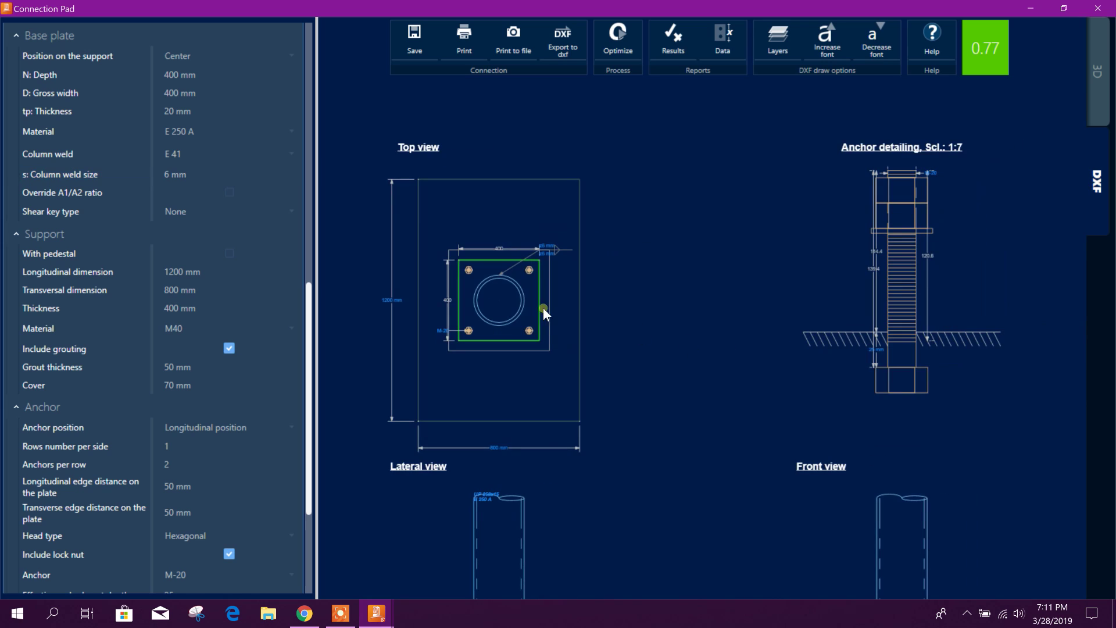
drag(494, 304, 526, 315)
click(198, 185)
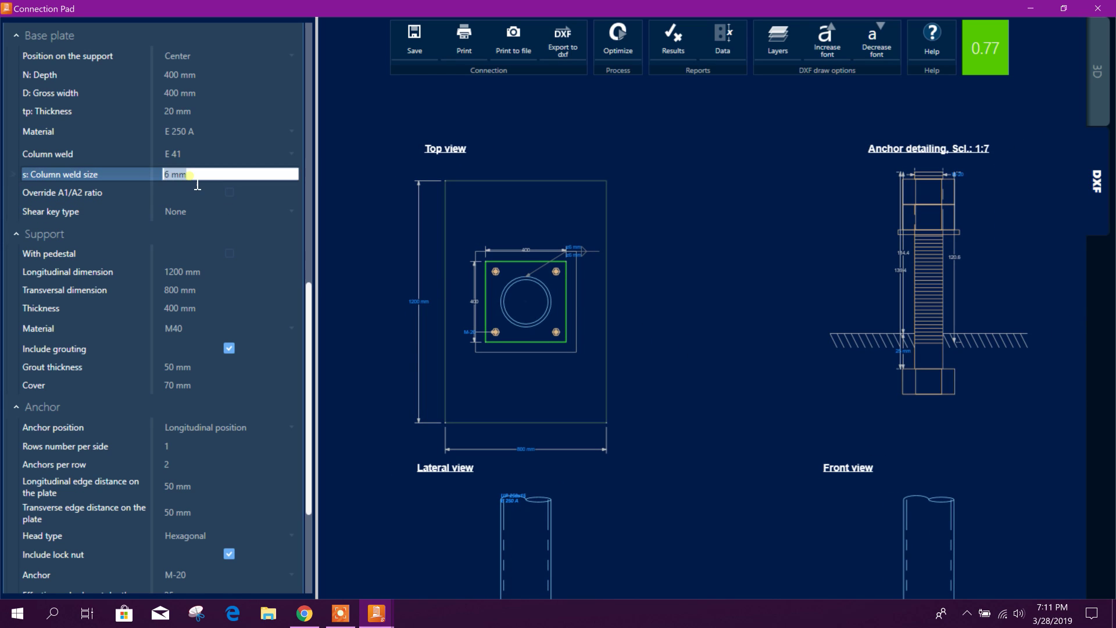
text(8)
click(204, 272)
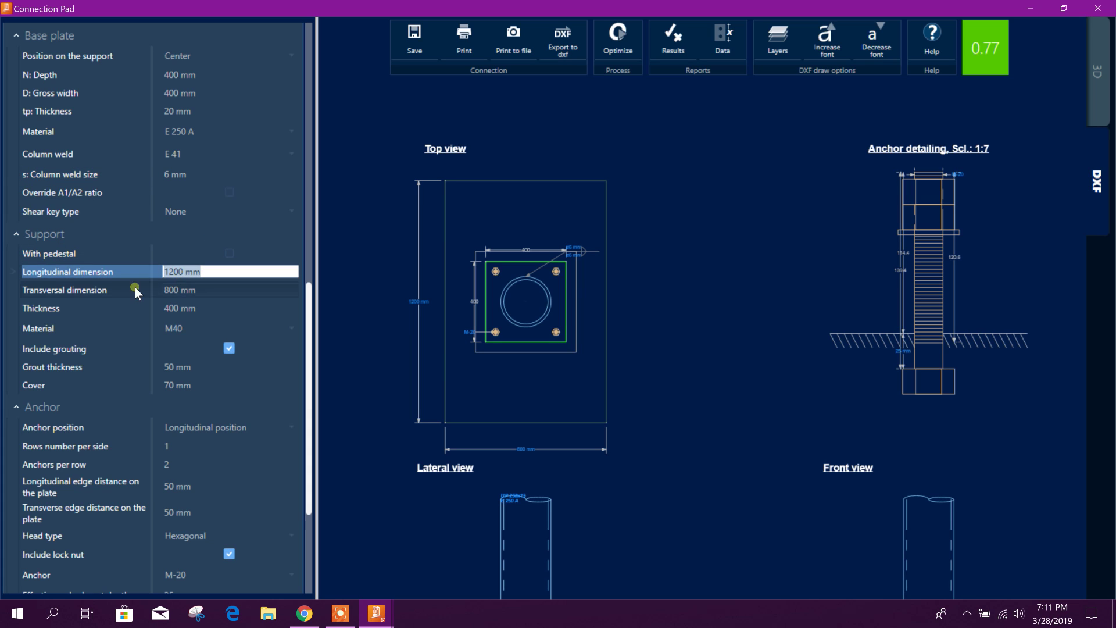
Step: Set the support's longitudinal and transversal dimensions to 600 mm each
key(Home)
key(shift+End)
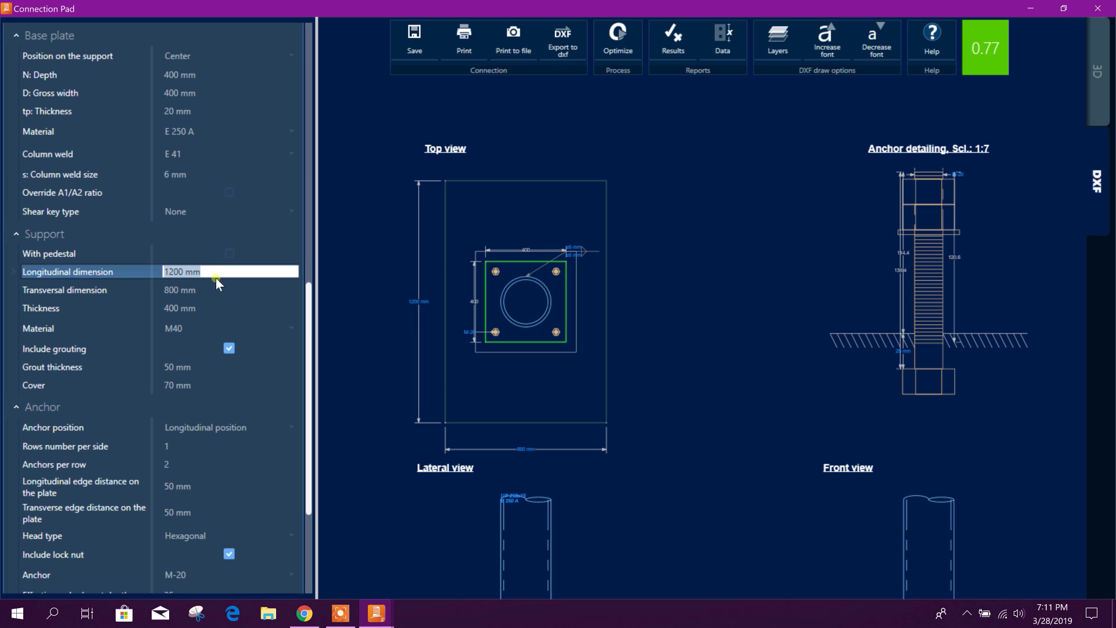
text(600)
click(203, 291)
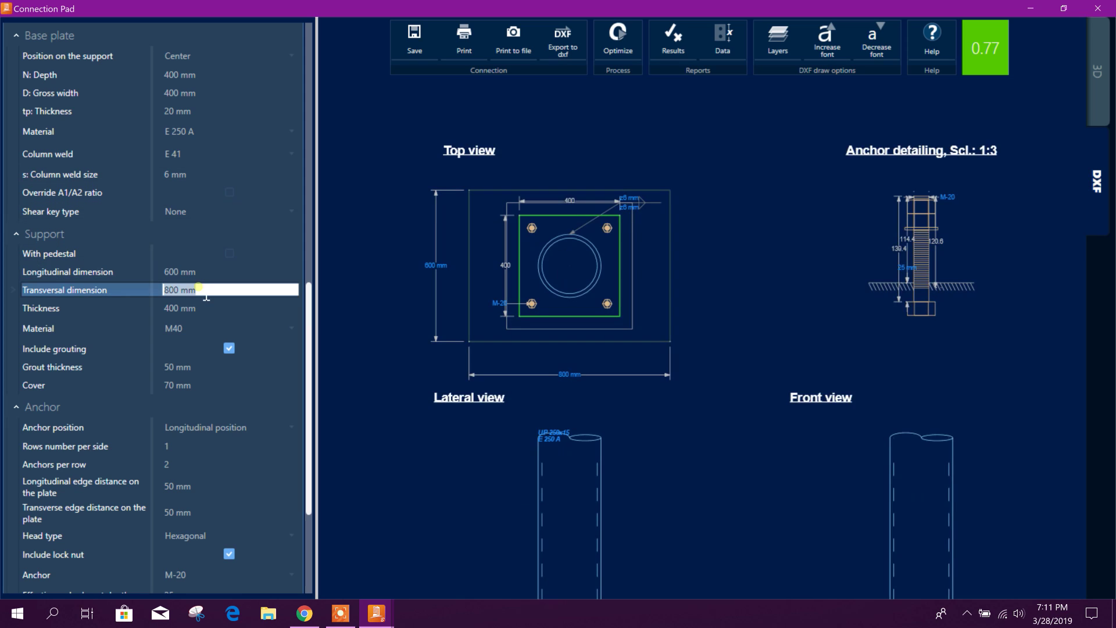
text(600)
click(211, 305)
Step: Set the support thickness to 900 mm and its concrete grade to M35
click(621, 450)
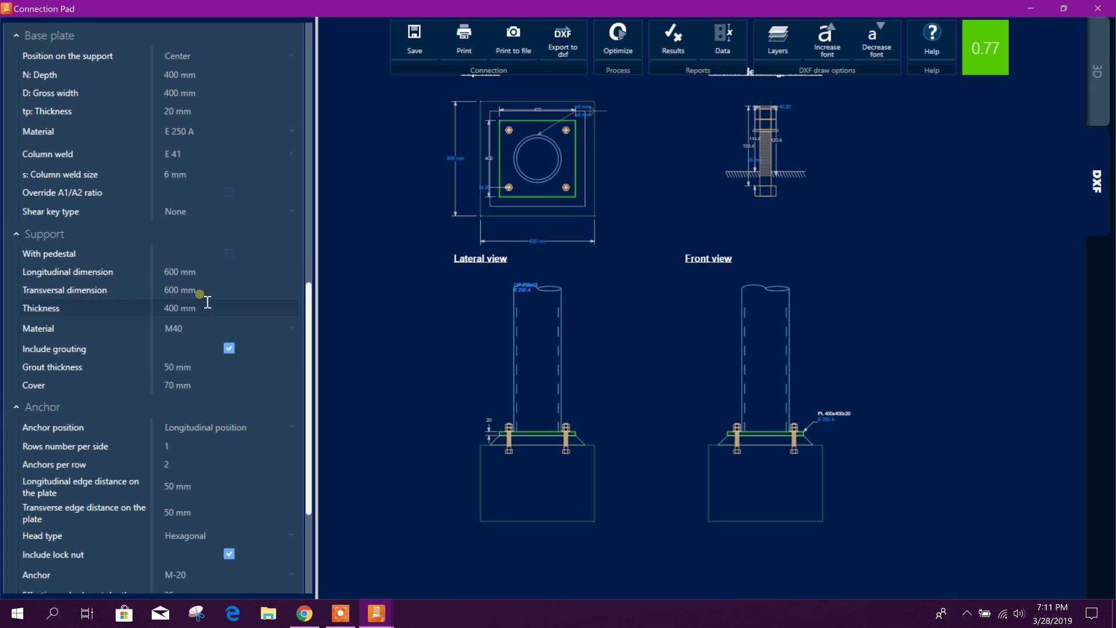
click(209, 309)
text(900)
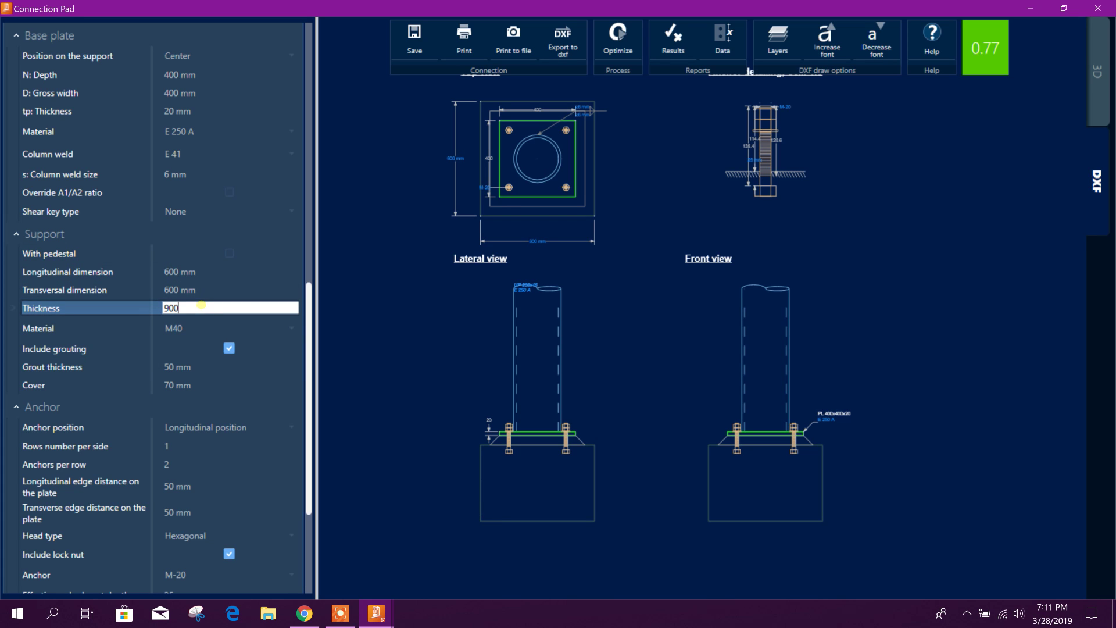
click(215, 328)
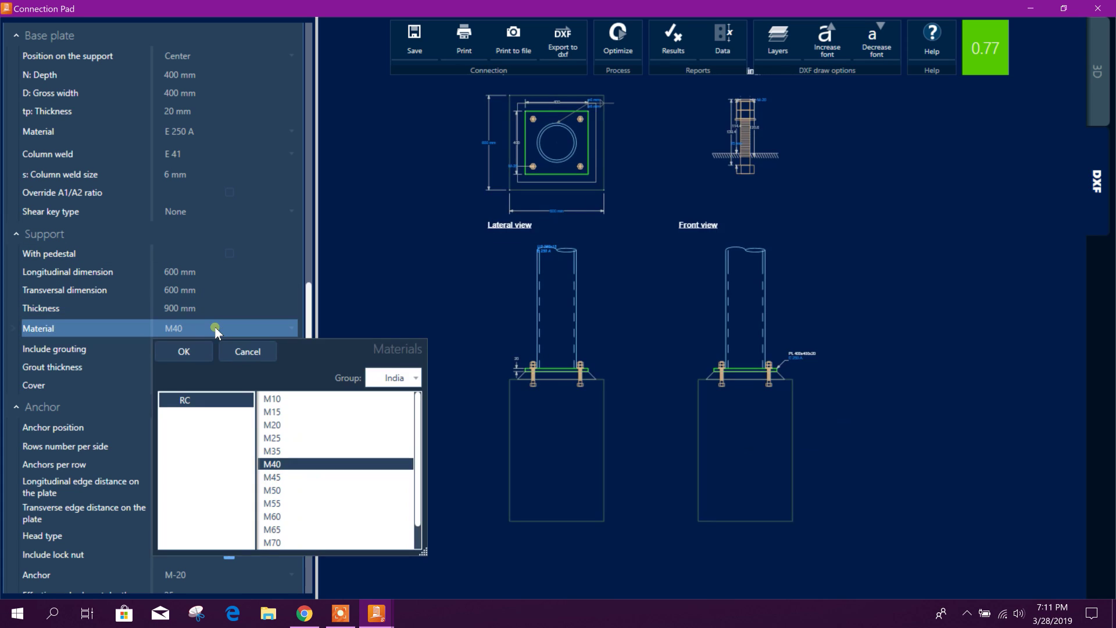
click(281, 451)
click(184, 351)
Step: Set the grout thickness to 25 mm and the concrete cover to 50 mm
scroll(251, 429, down, 3)
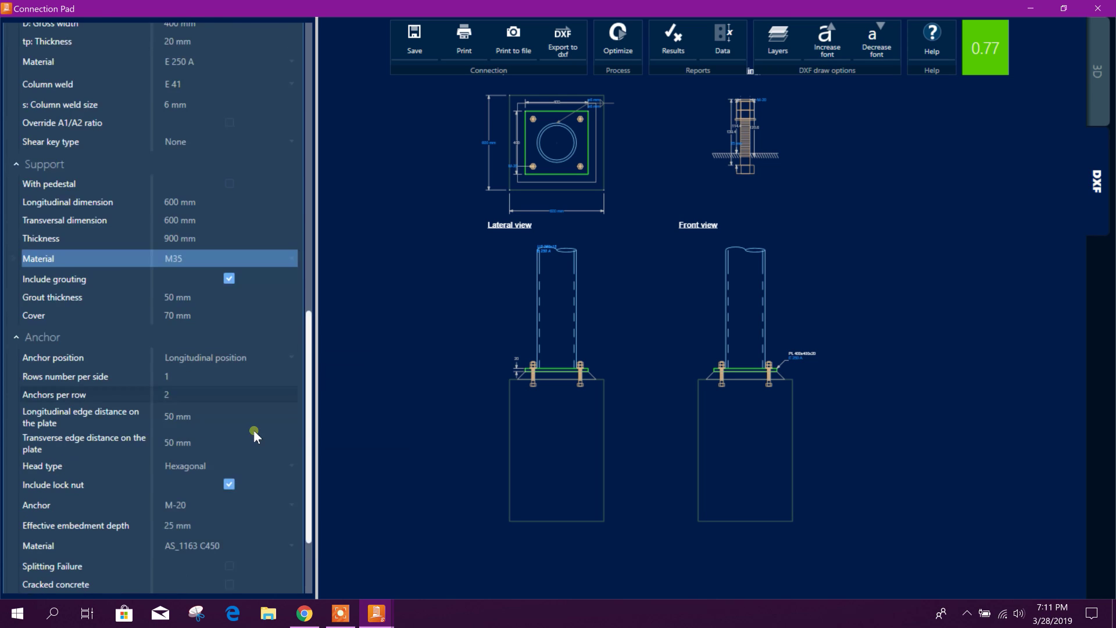
scroll(233, 375, down, 2)
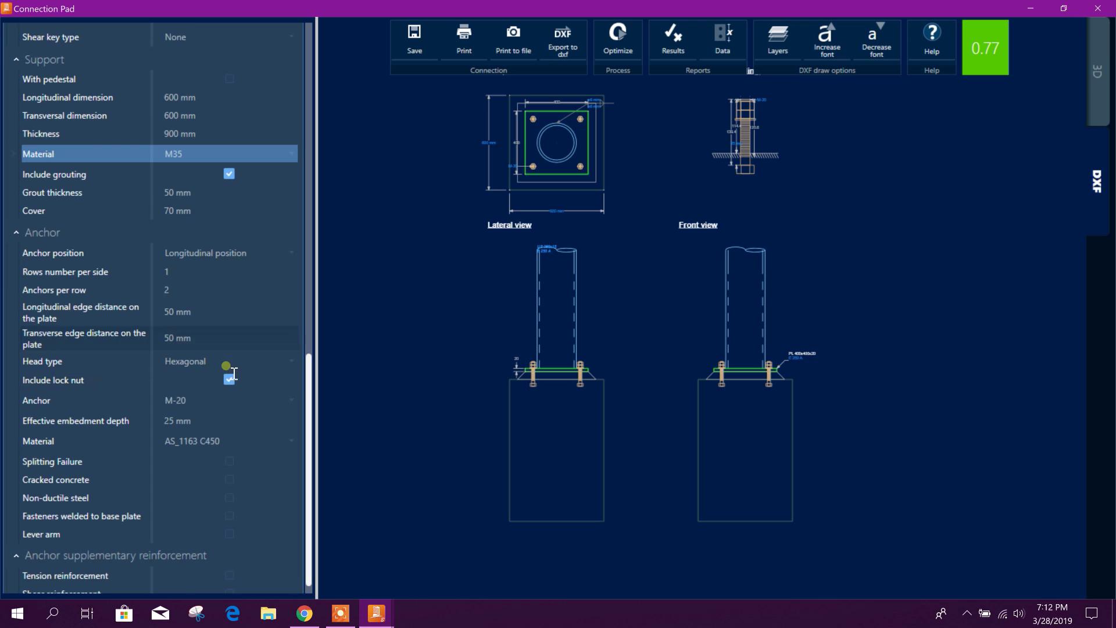
click(195, 197)
text(25)
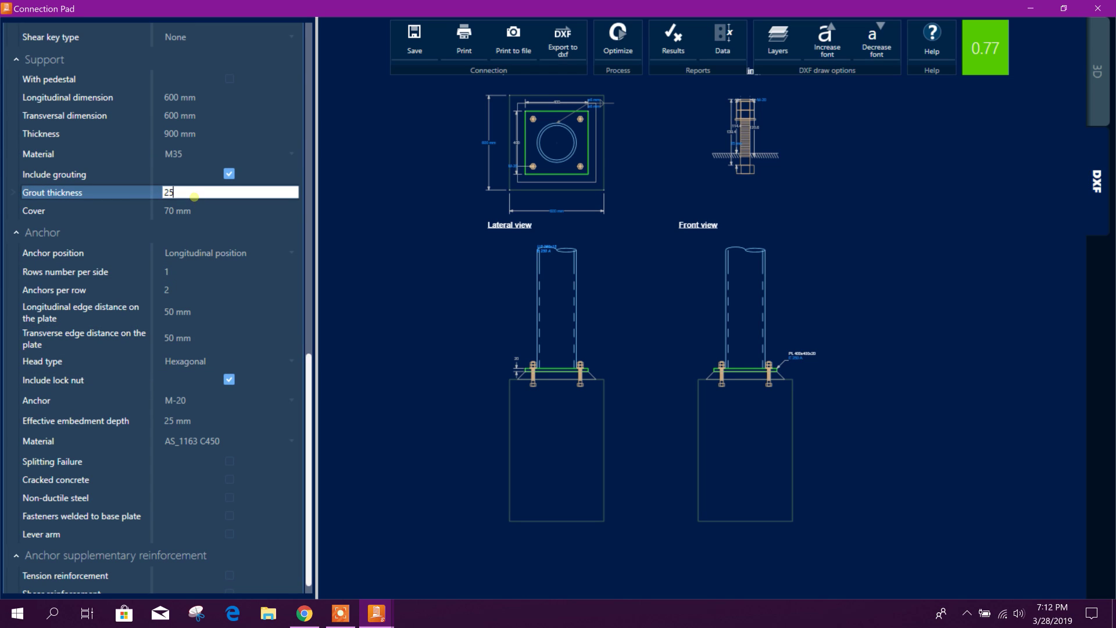
key(Tab)
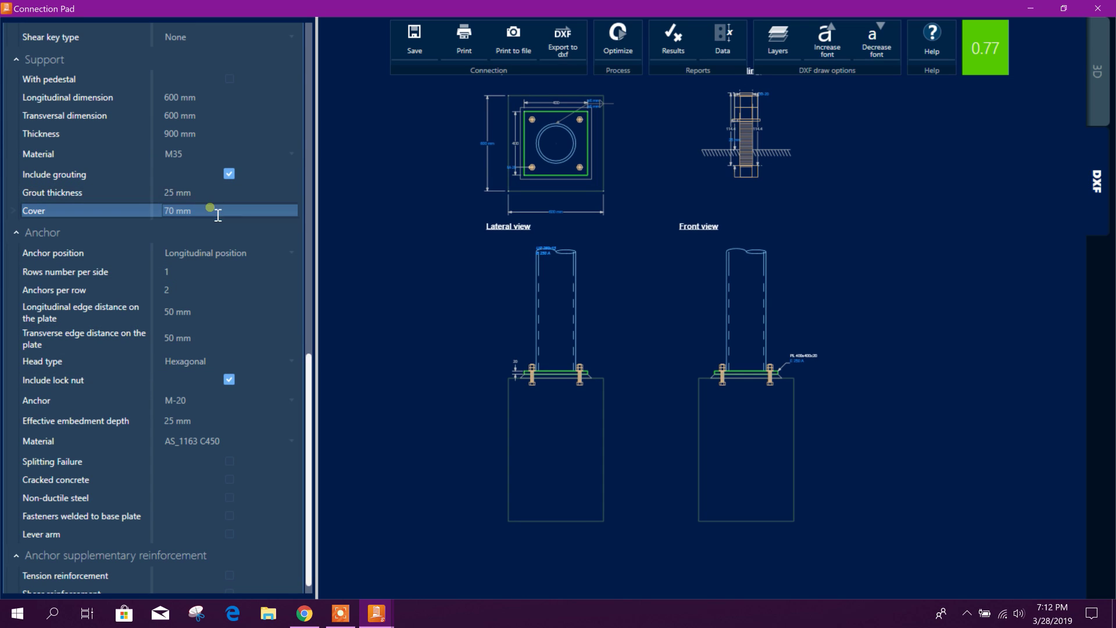
click(210, 208)
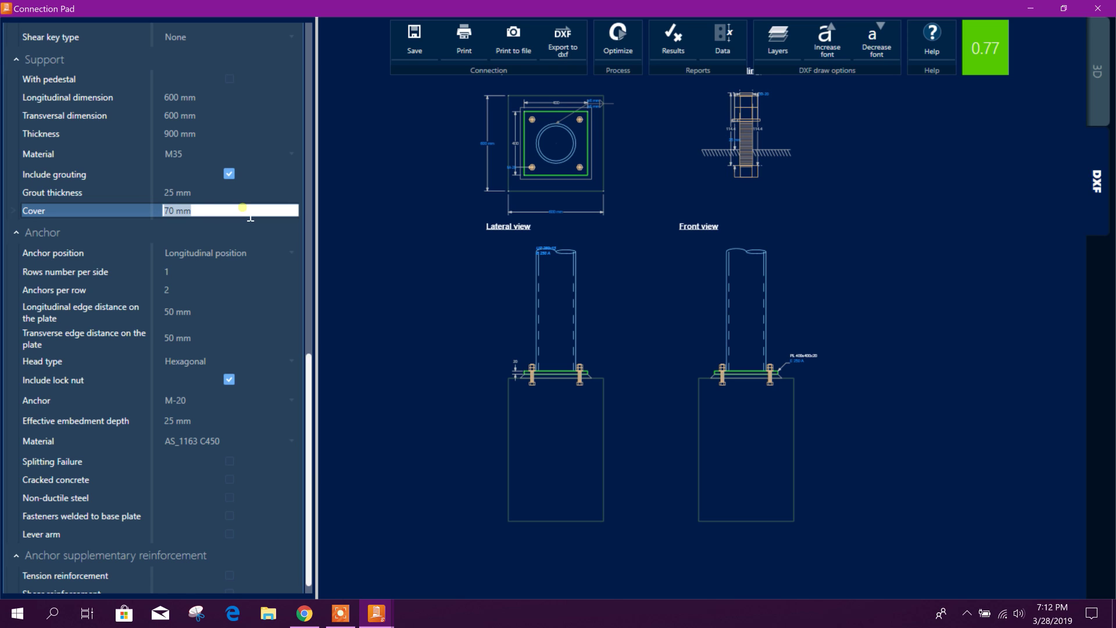
text(50)
click(269, 273)
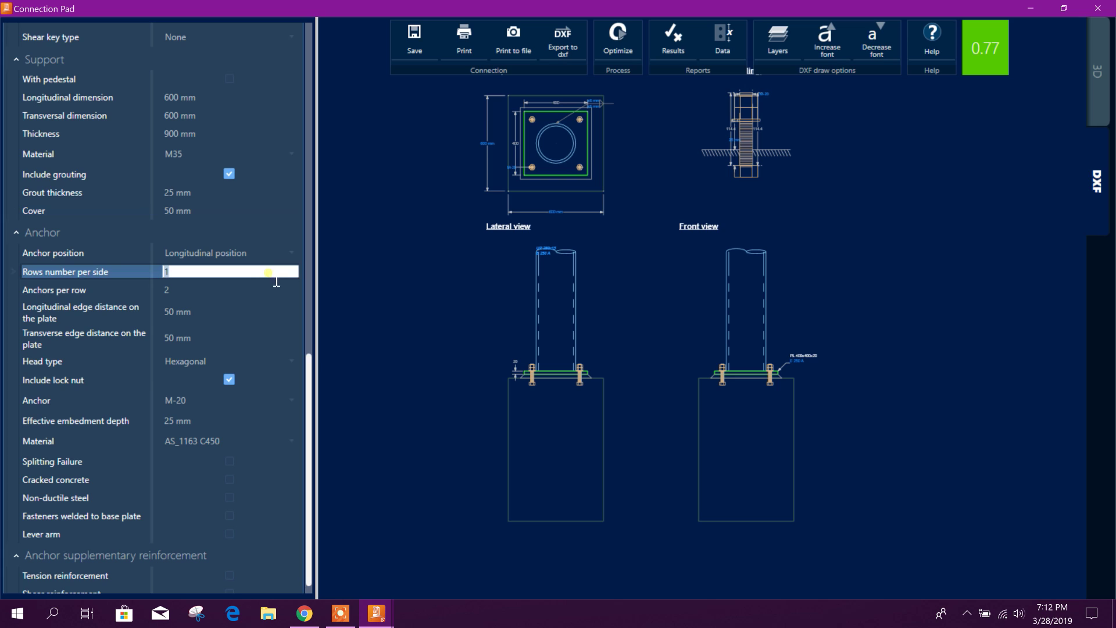
scroll(235, 333, down, 1)
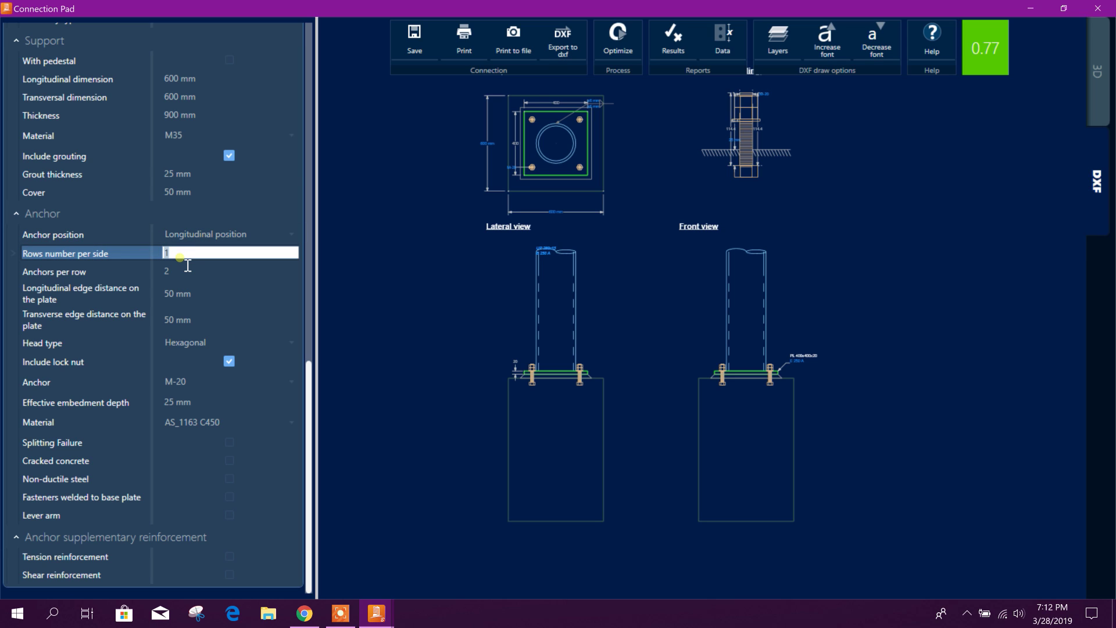
key(Tab)
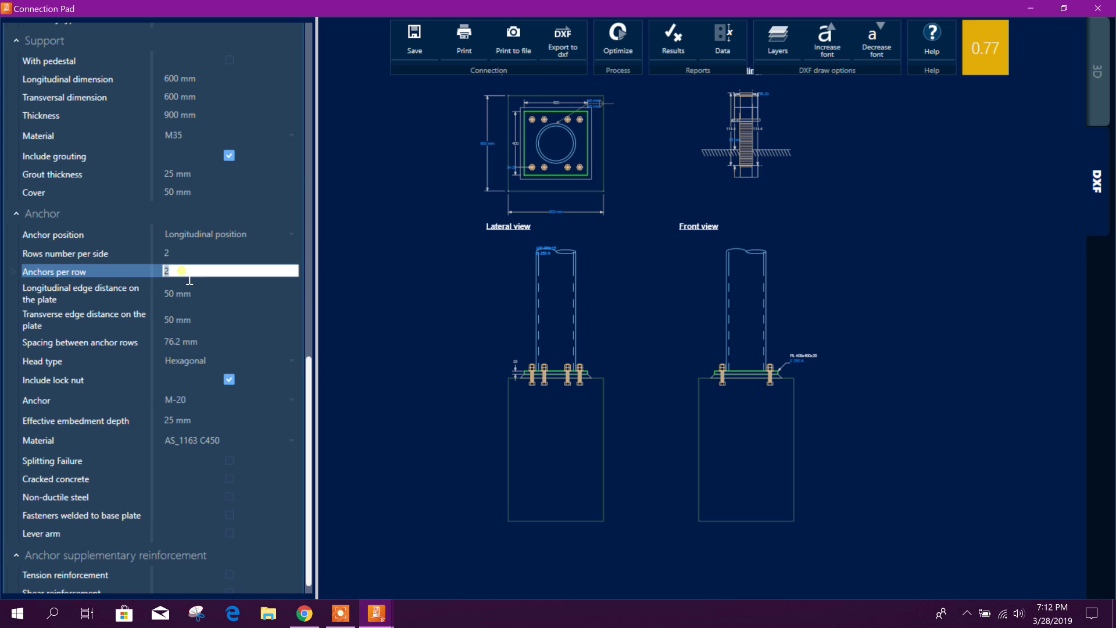
click(182, 254)
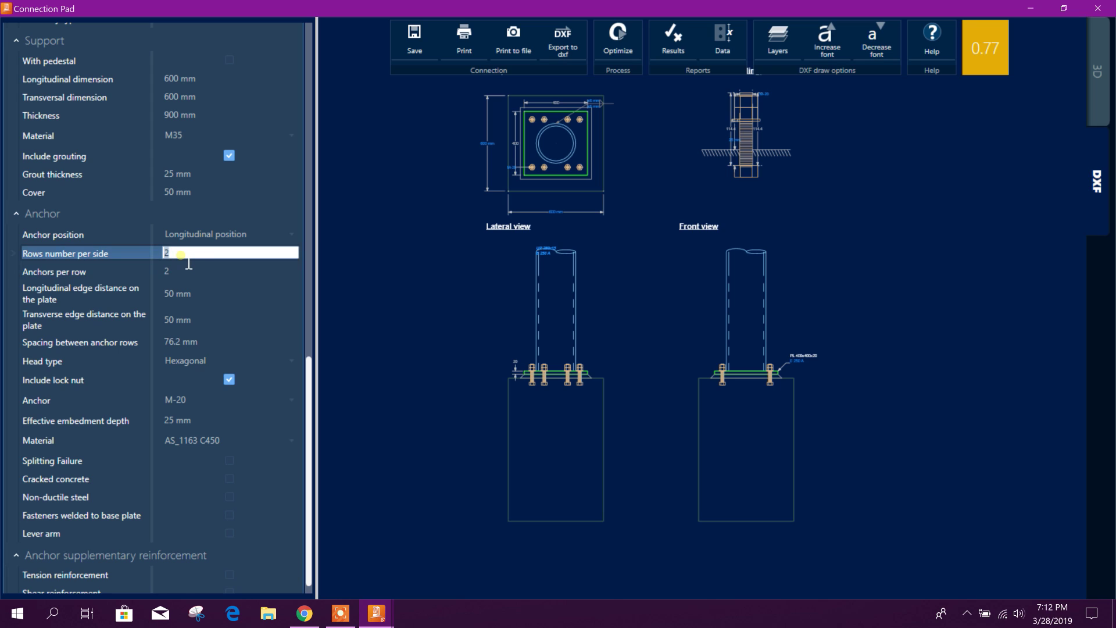
text(1)
key(Tab)
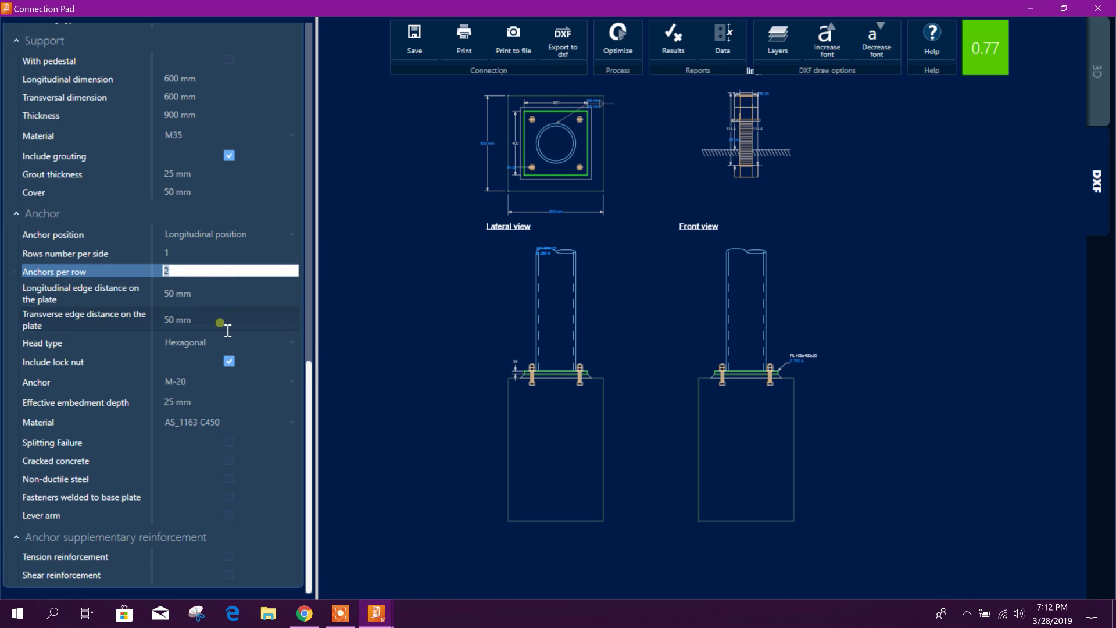
click(200, 295)
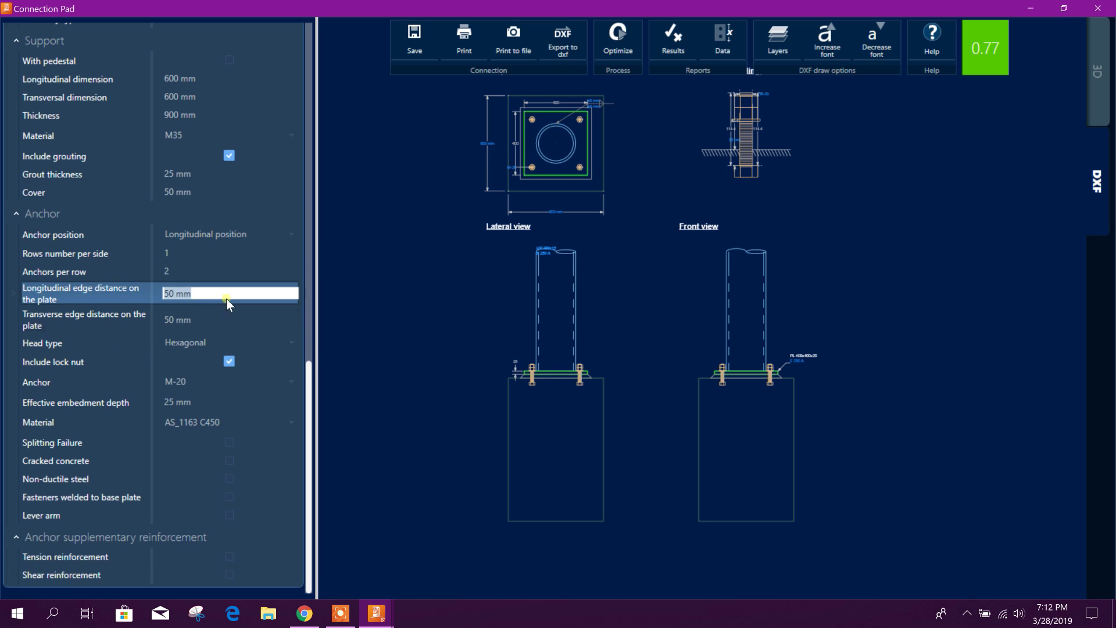
click(247, 324)
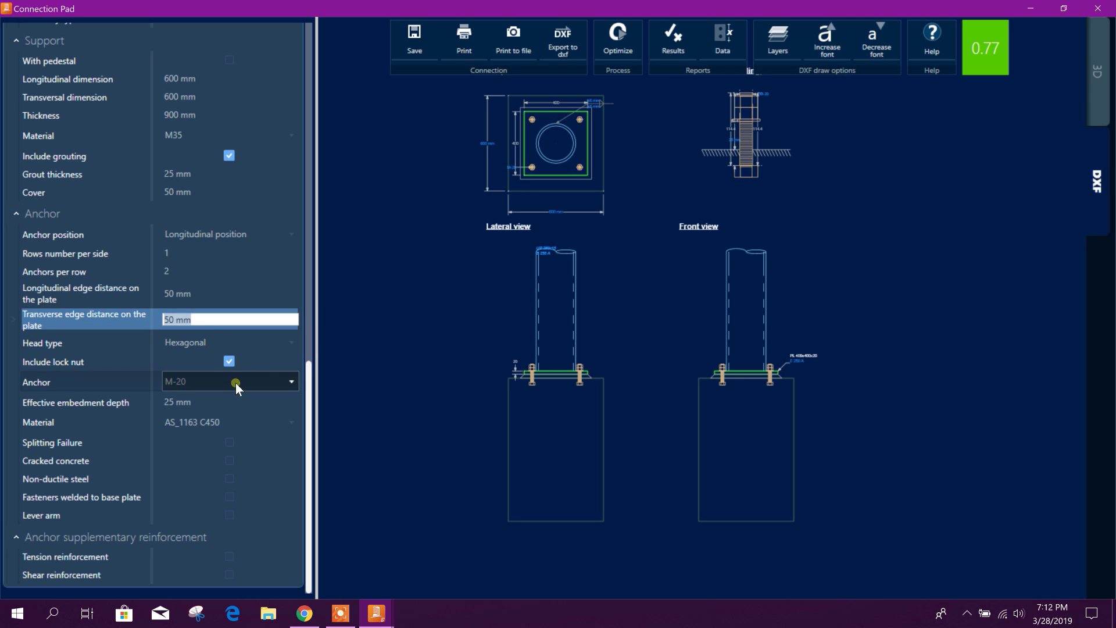
click(267, 343)
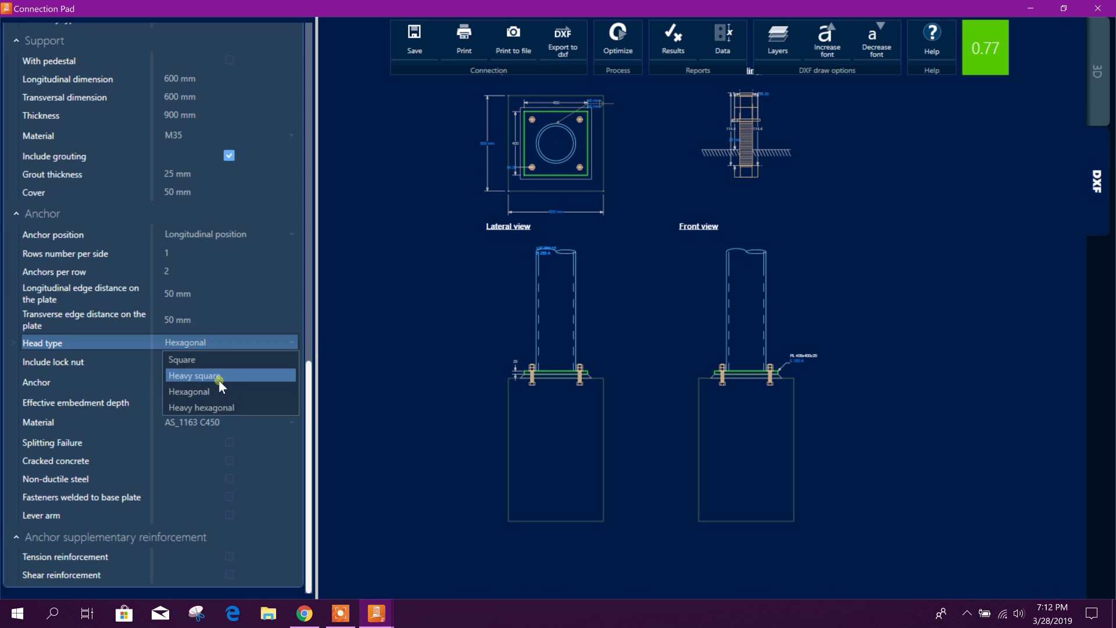
Step: Try the Heavy square anchor head type, then revert it to Hexagonal
click(222, 376)
click(267, 345)
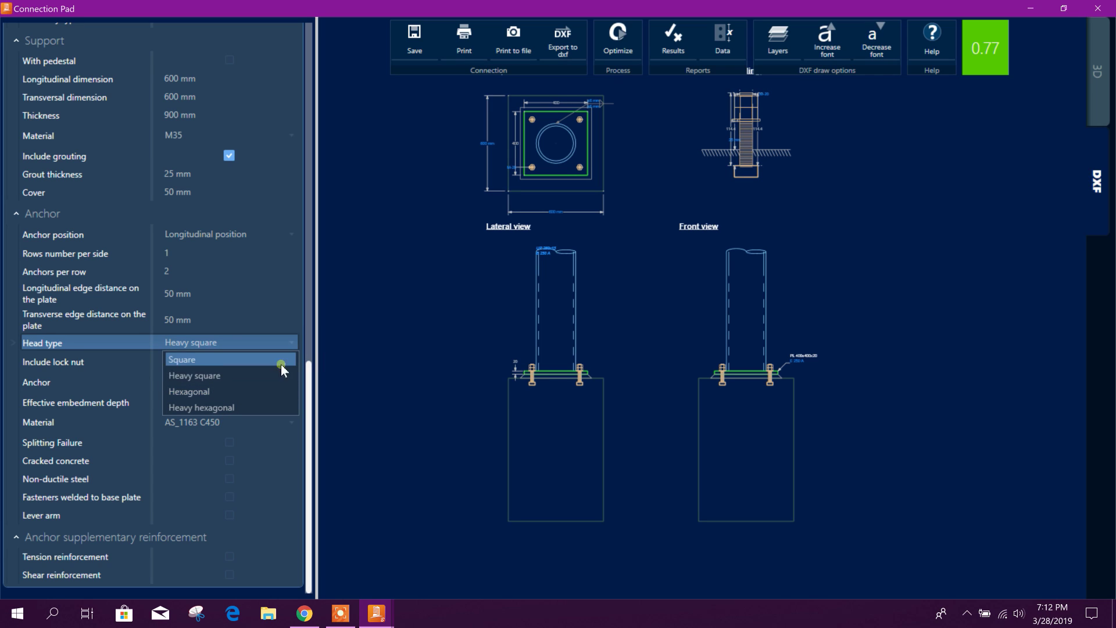
click(210, 368)
click(249, 347)
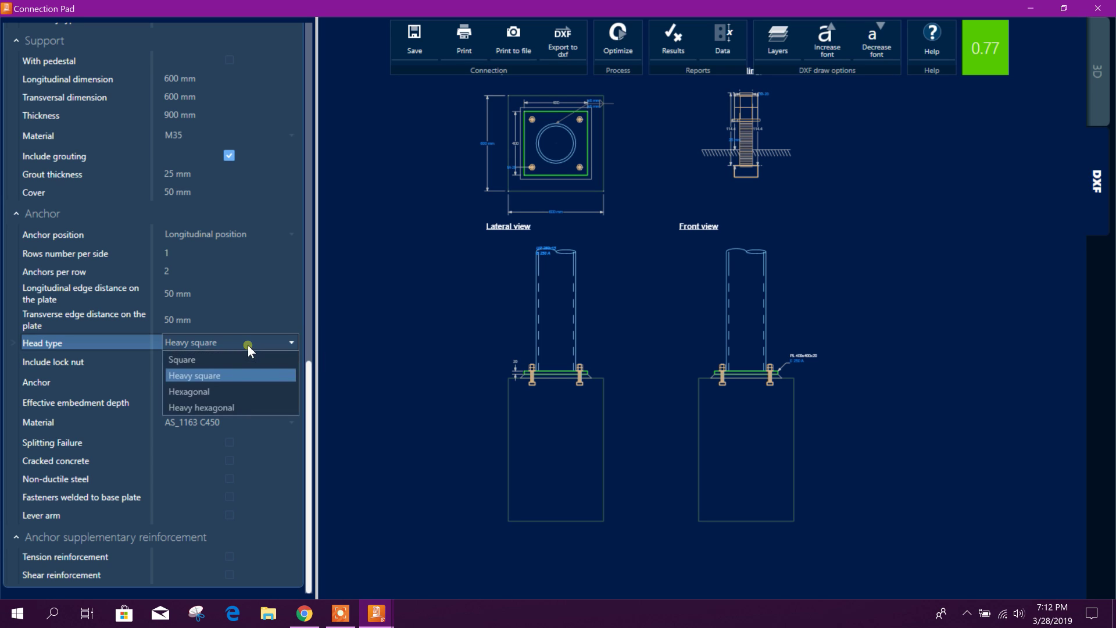
click(225, 392)
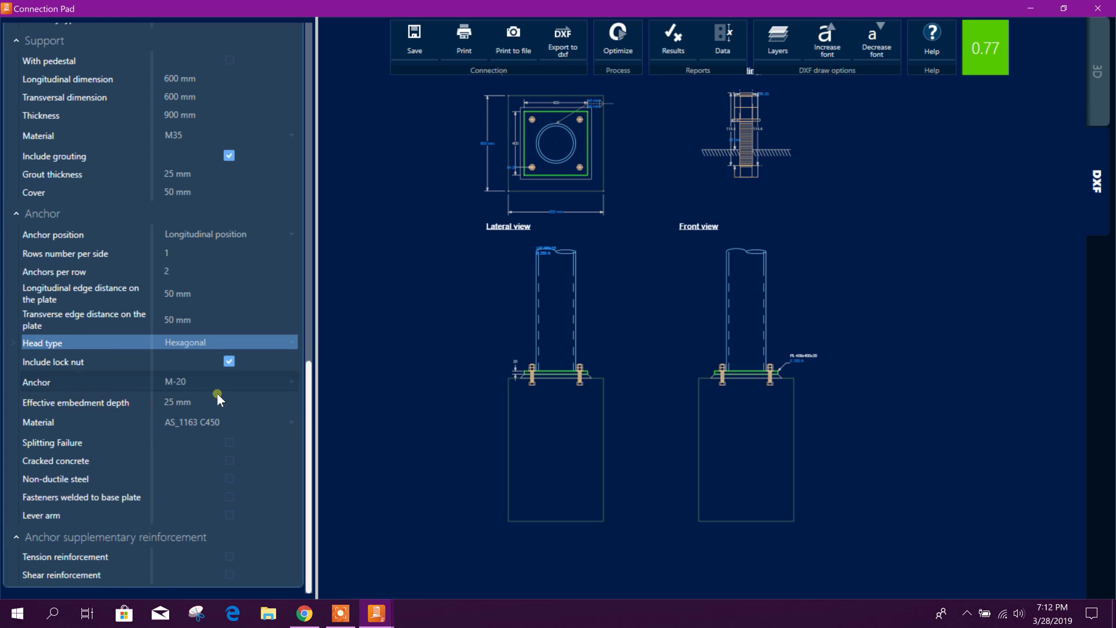
Step: Change the anchor size from M-20 to M-16
click(223, 386)
click(223, 387)
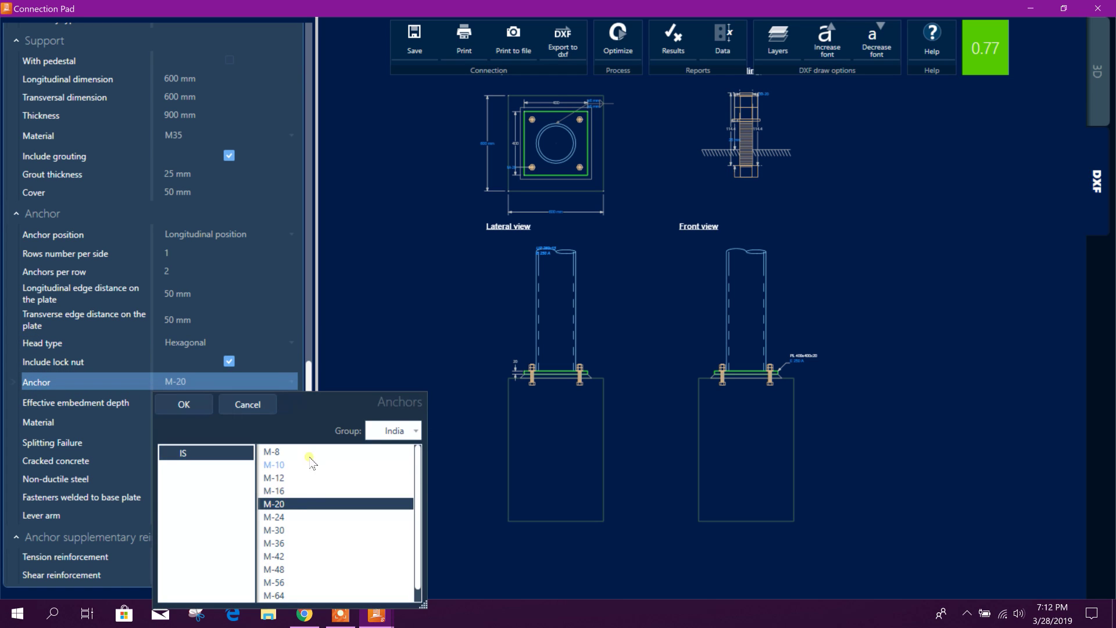
click(283, 491)
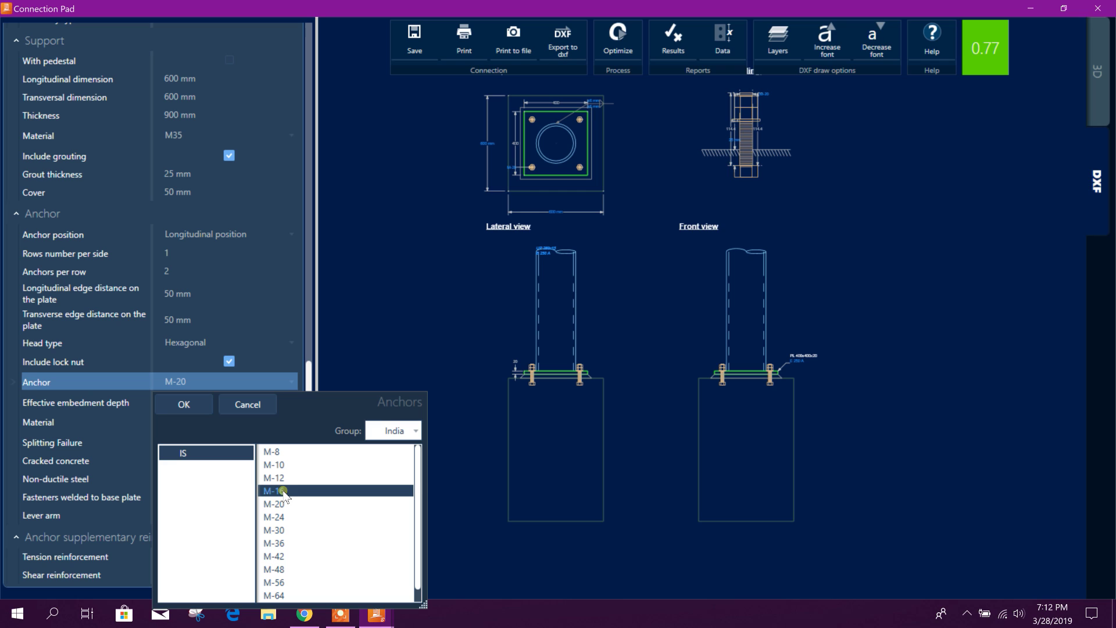
click(192, 403)
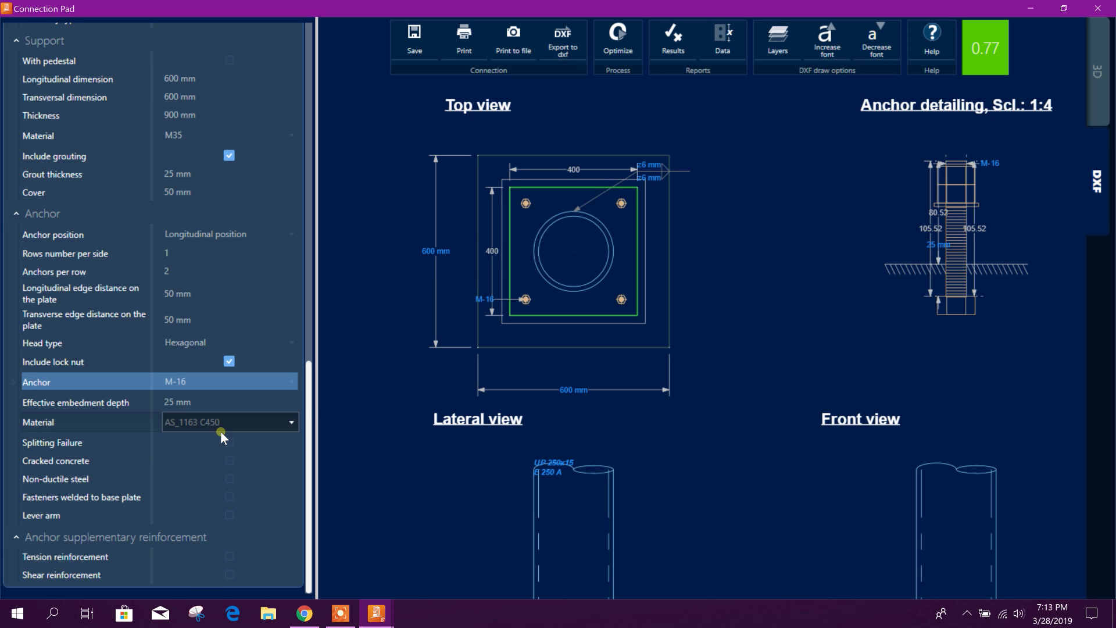
Step: Set the anchor material to Class_4.6 from the India material group
click(224, 423)
click(224, 423)
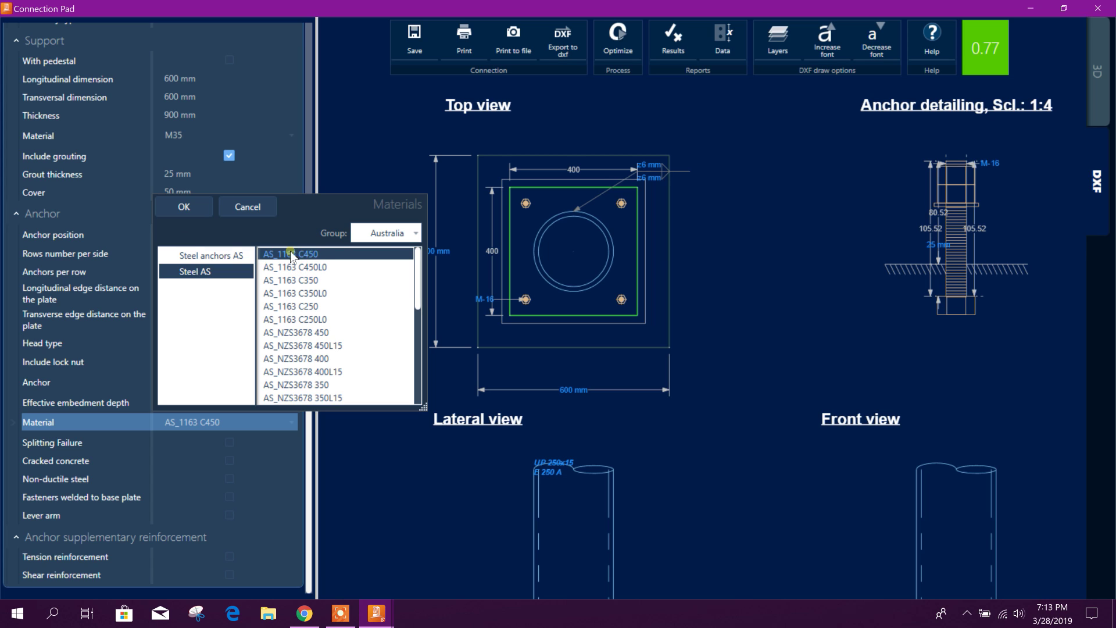
click(382, 236)
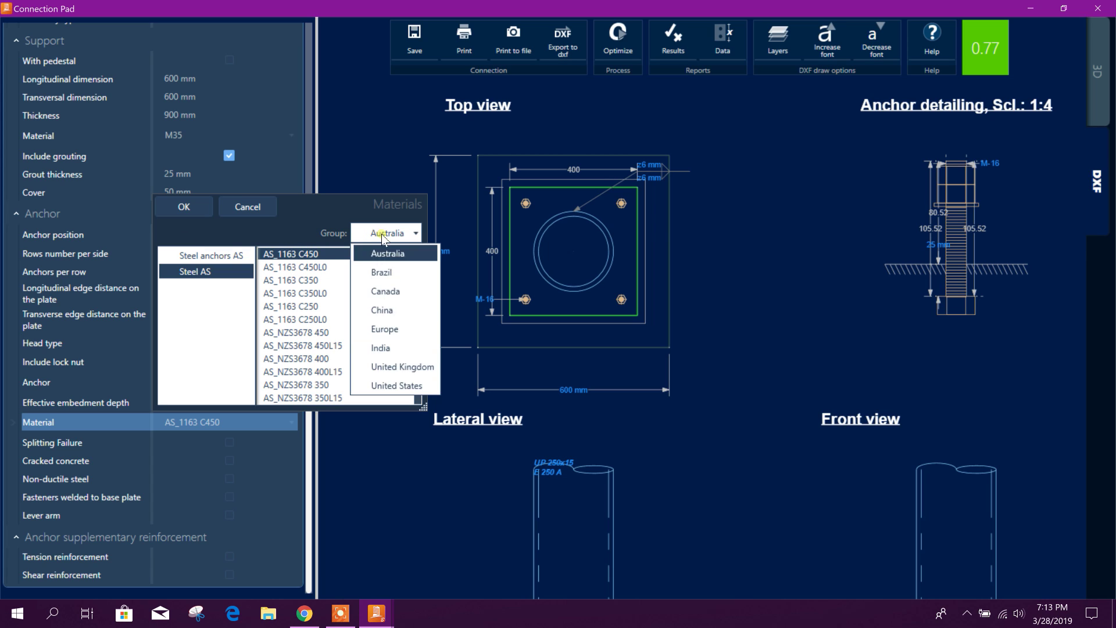
click(407, 348)
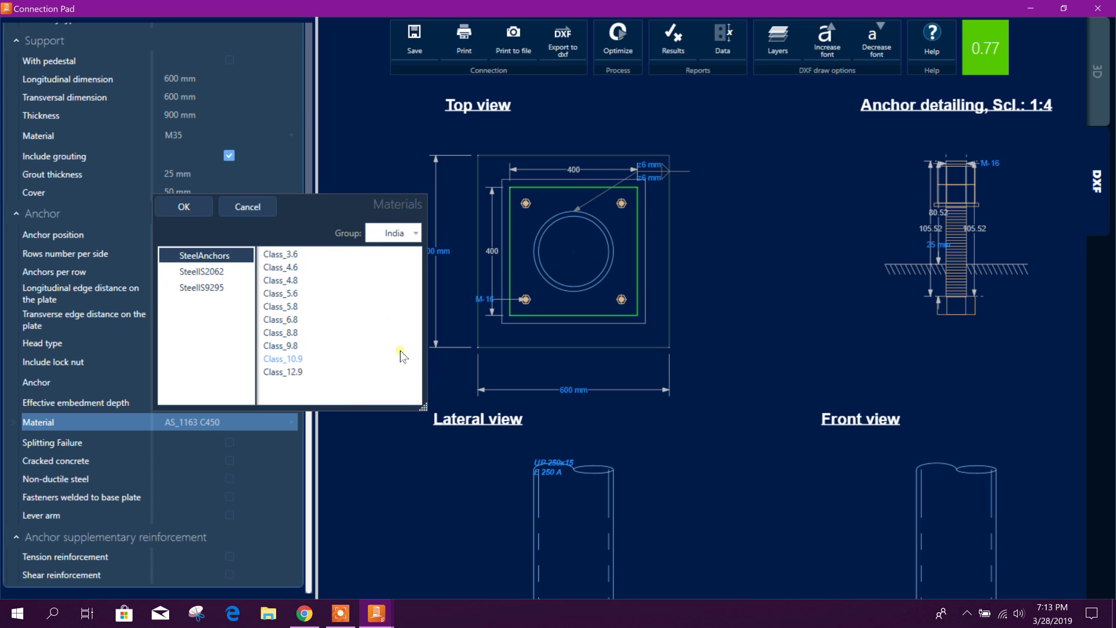
click(297, 281)
click(279, 267)
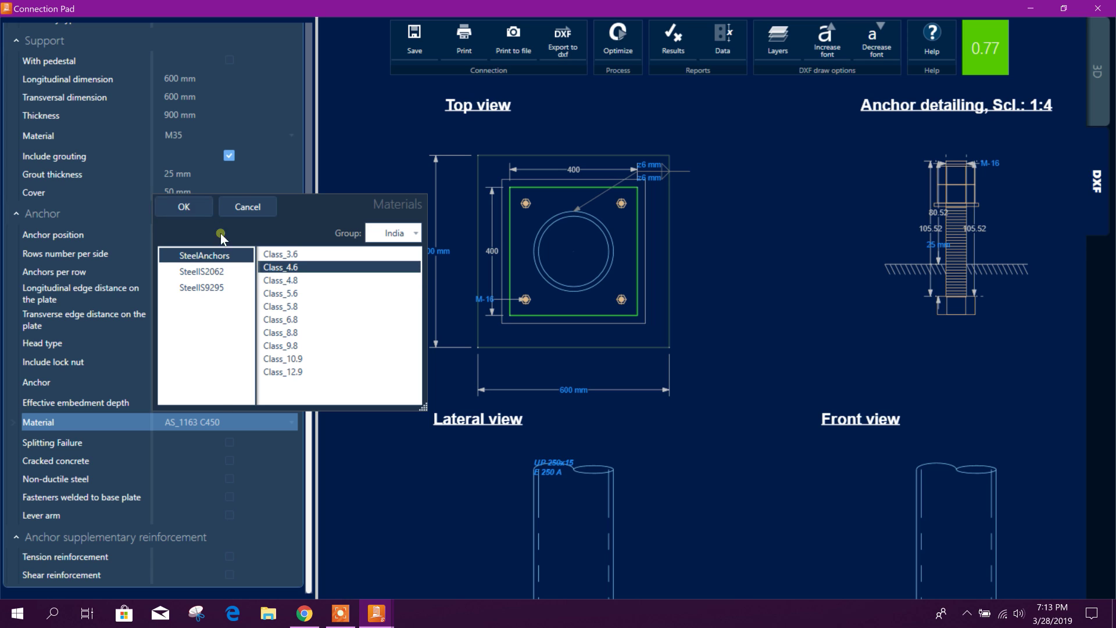
click(186, 207)
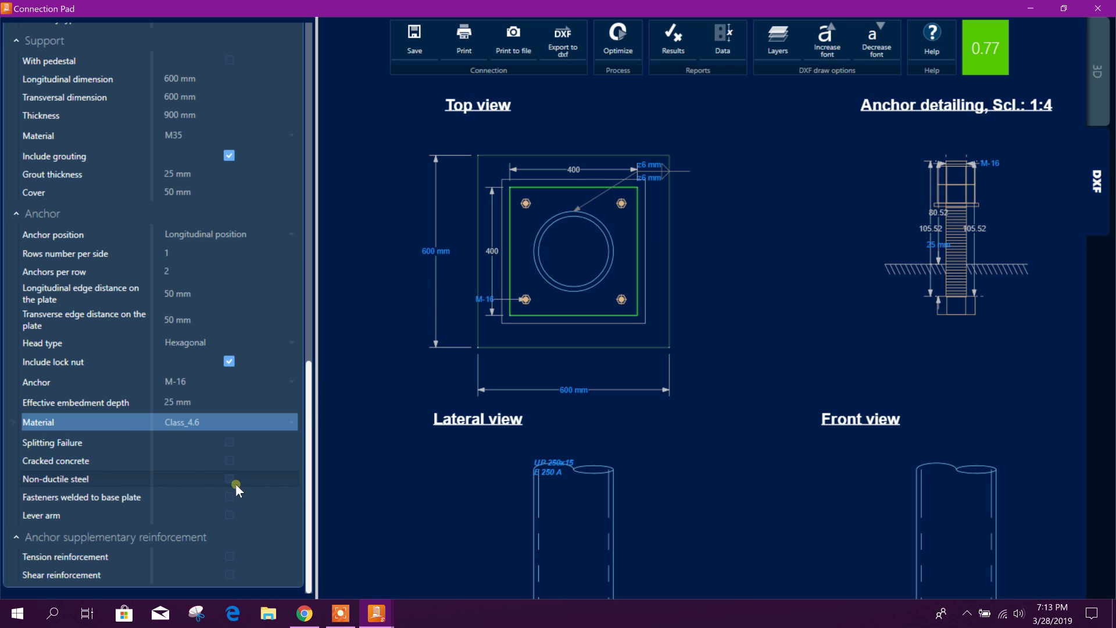
Step: Set the effective embedment depth to 300 mm and open the design results report
click(200, 400)
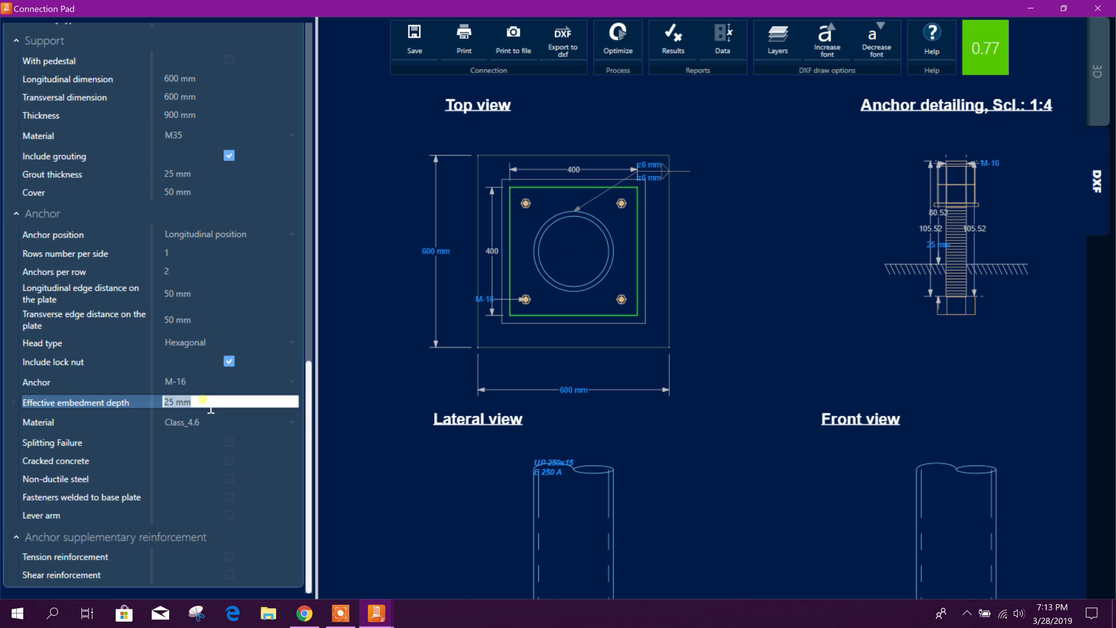
text(300)
key(Tab)
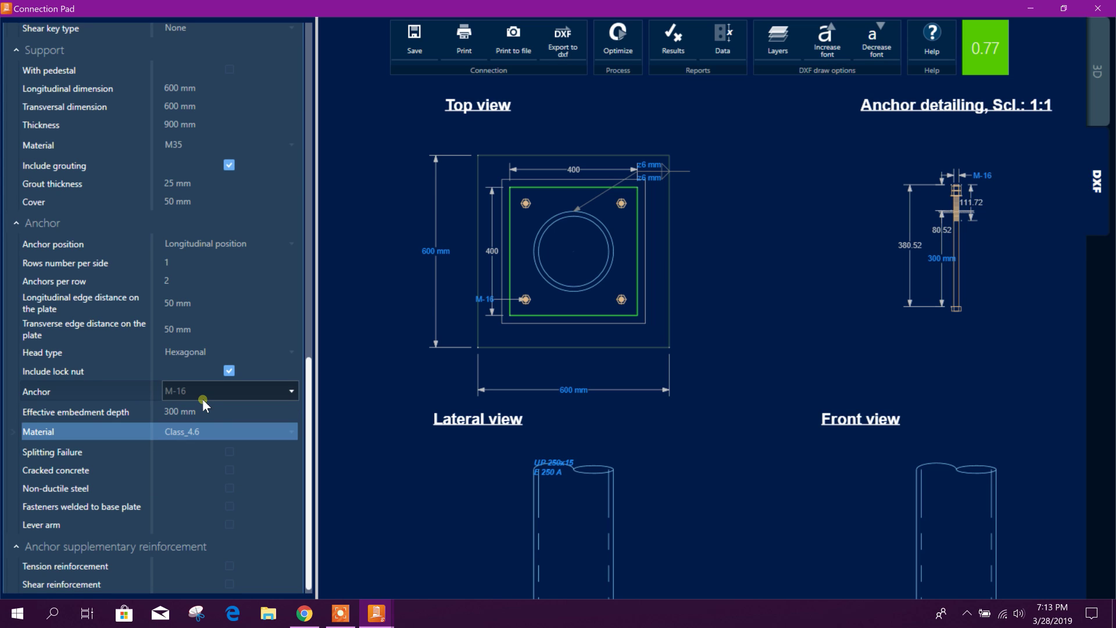
scroll(934, 249, up, 4)
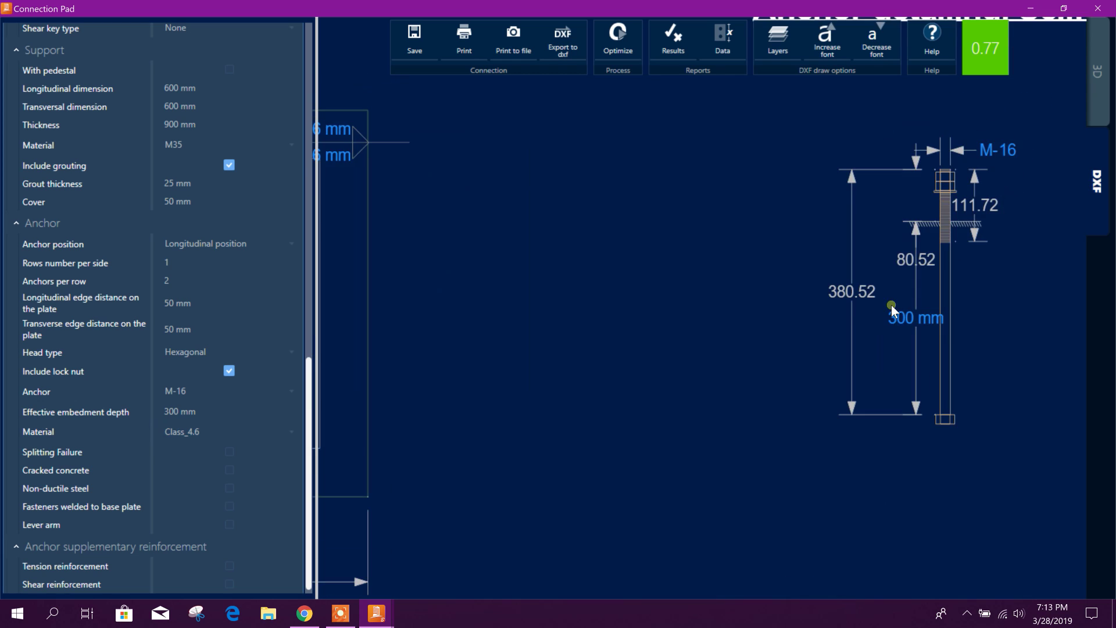
scroll(891, 305, down, 4)
scroll(712, 419, up, 2)
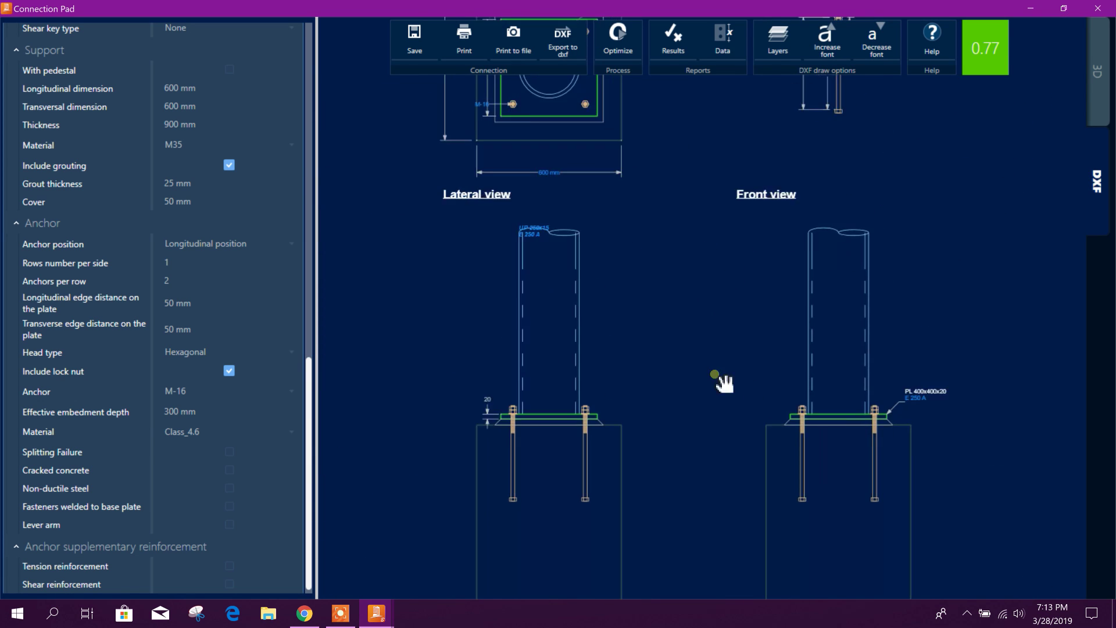
drag(720, 381, 709, 400)
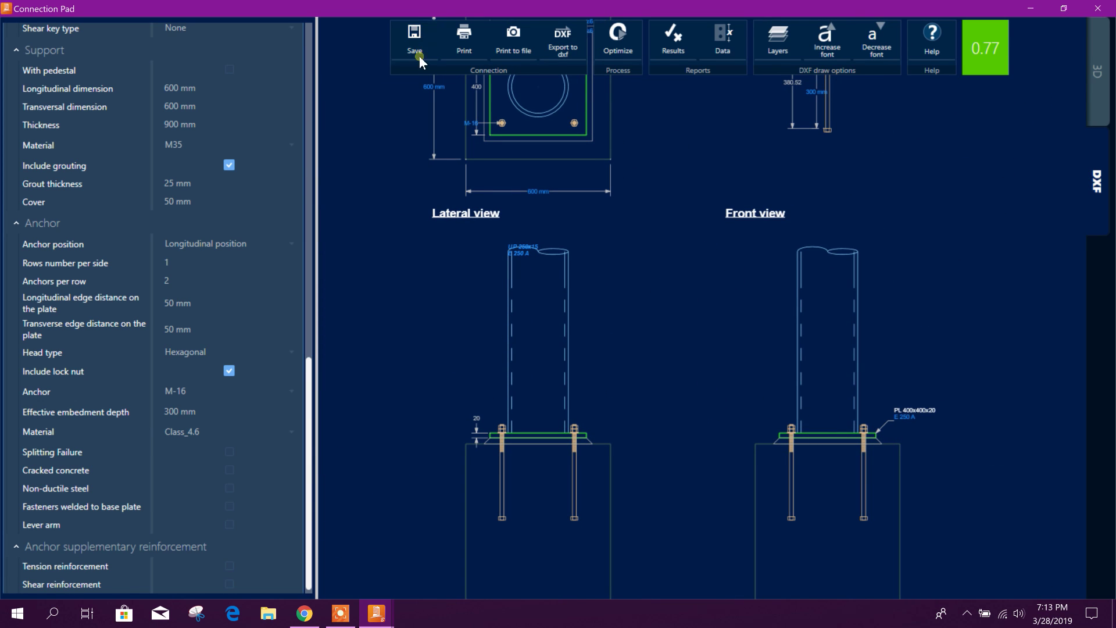
click(673, 40)
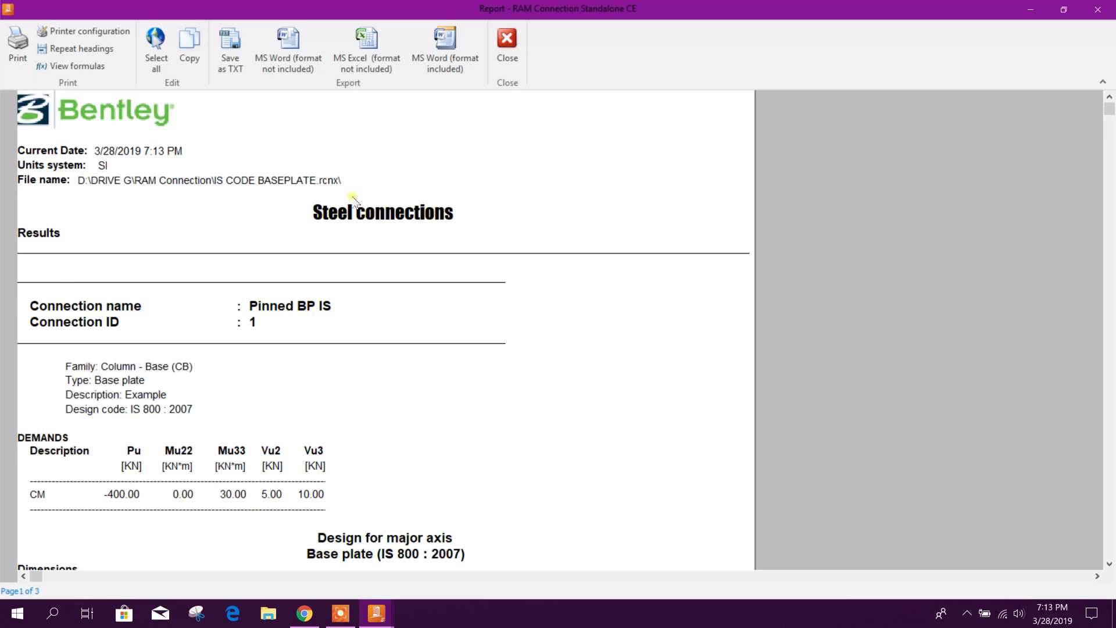
Step: Scroll through the report's checks and stress plots, then close the report and connection editor
scroll(366, 220, down, 20)
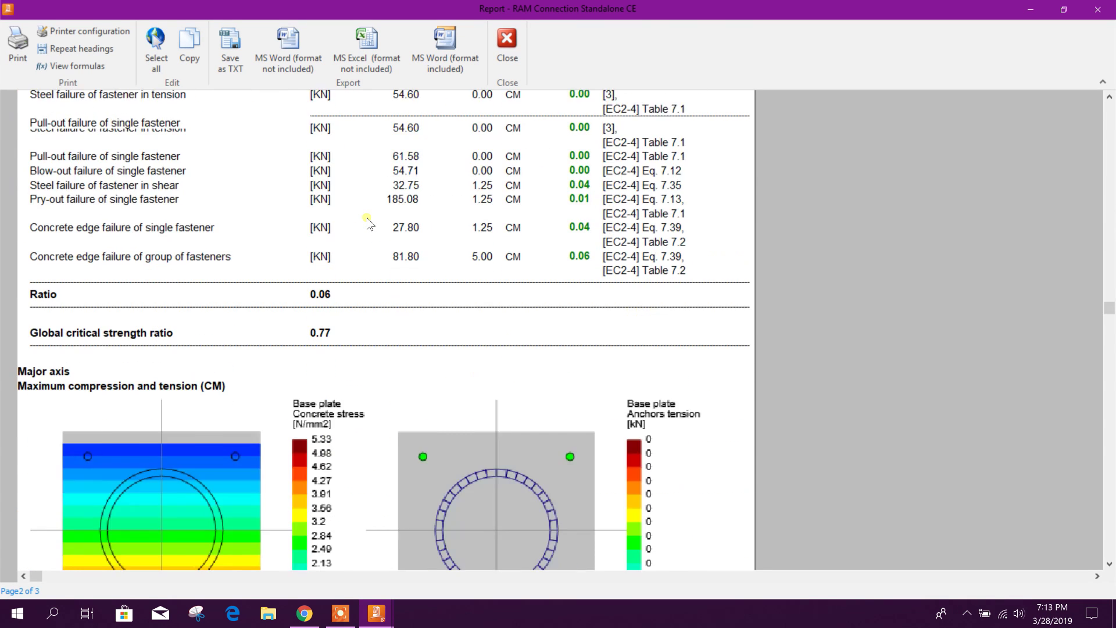
scroll(367, 221, down, 20)
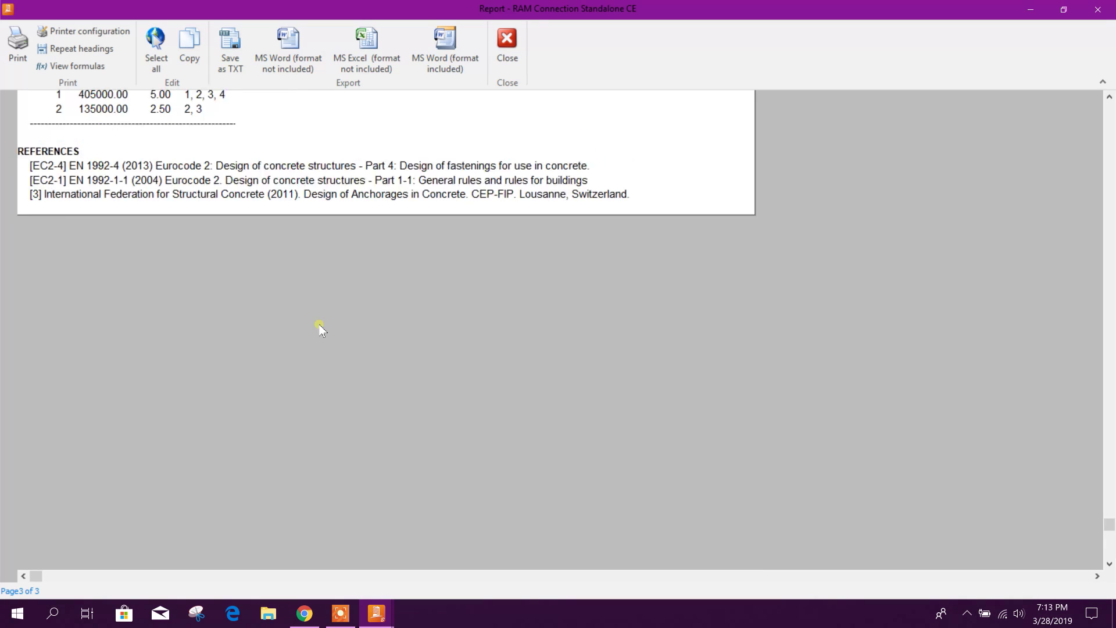
scroll(320, 325, up, 20)
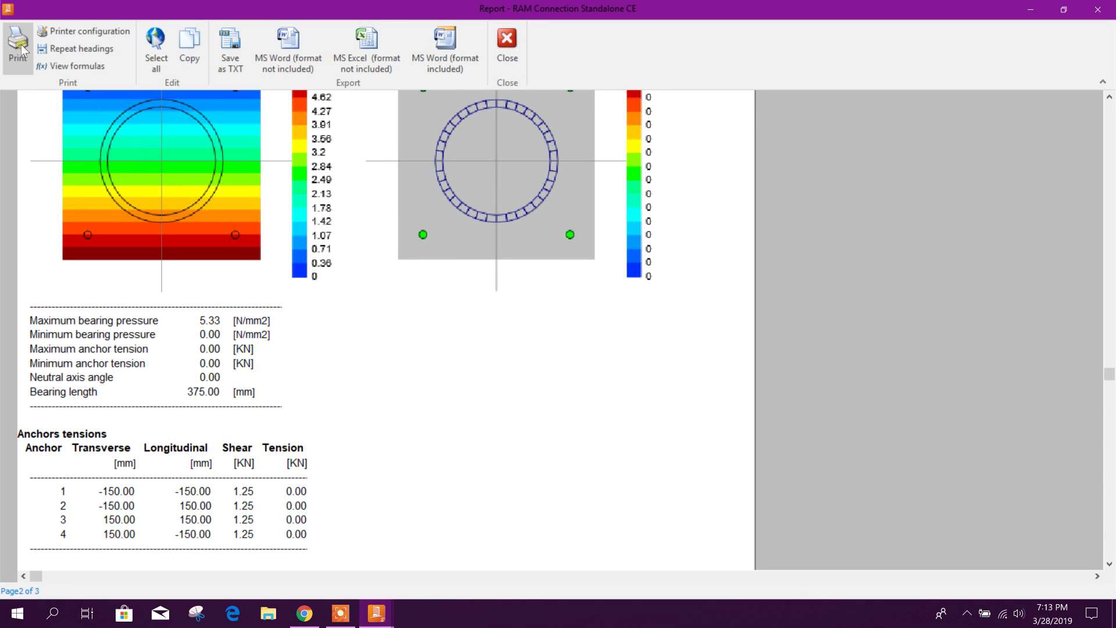
click(515, 43)
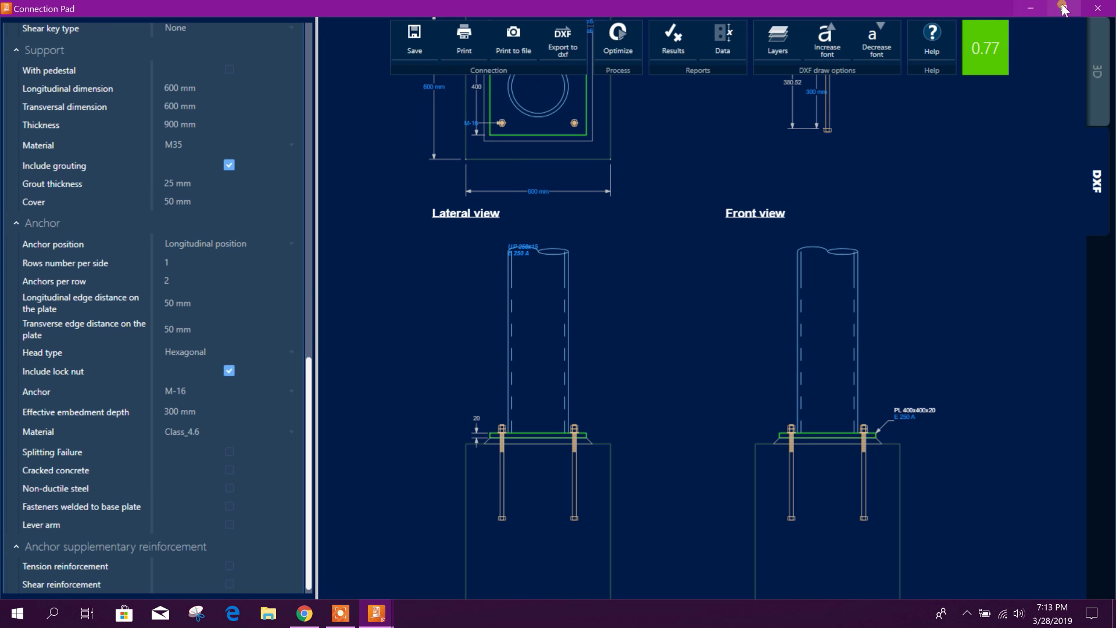
click(1095, 8)
Step: Open the Output > General > Connection detail report, scroll through it, and close it
click(124, 41)
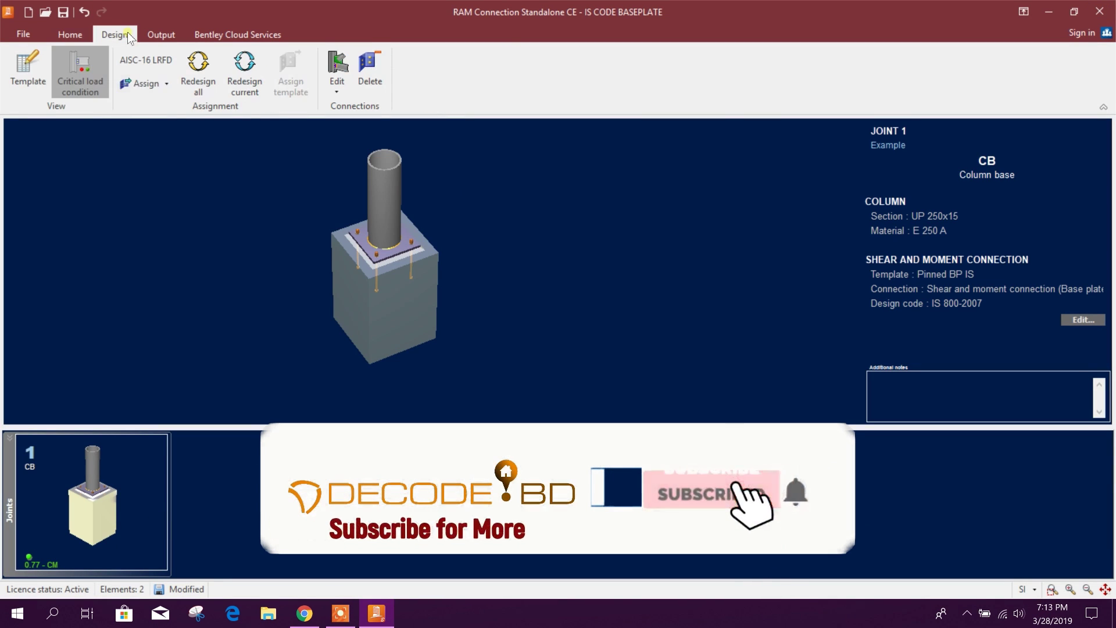
click(175, 36)
click(30, 93)
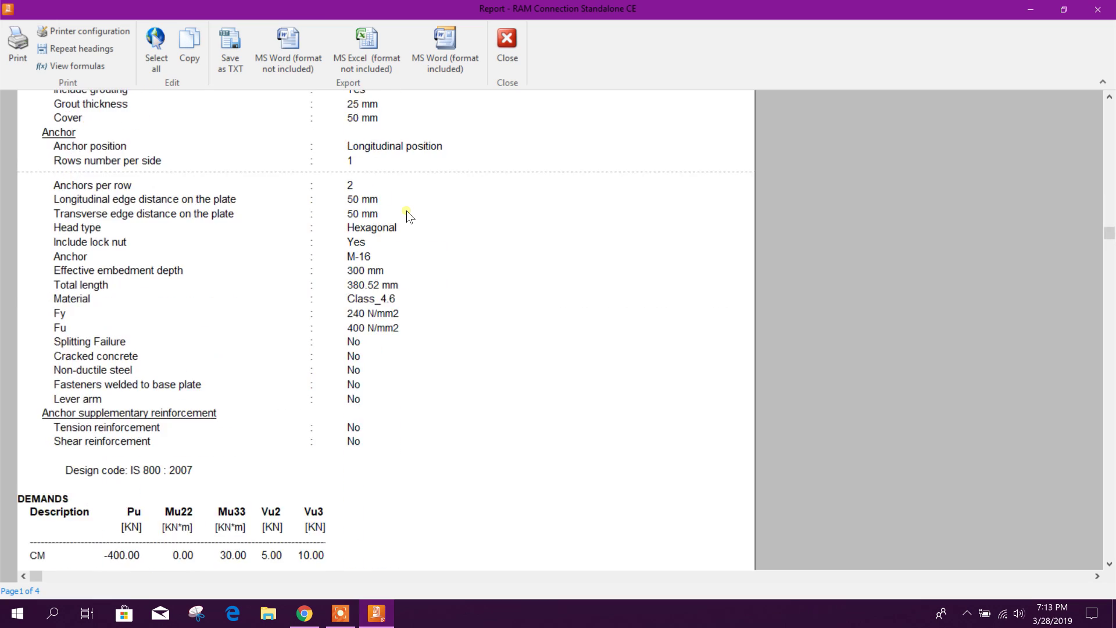
scroll(406, 211, down, 15)
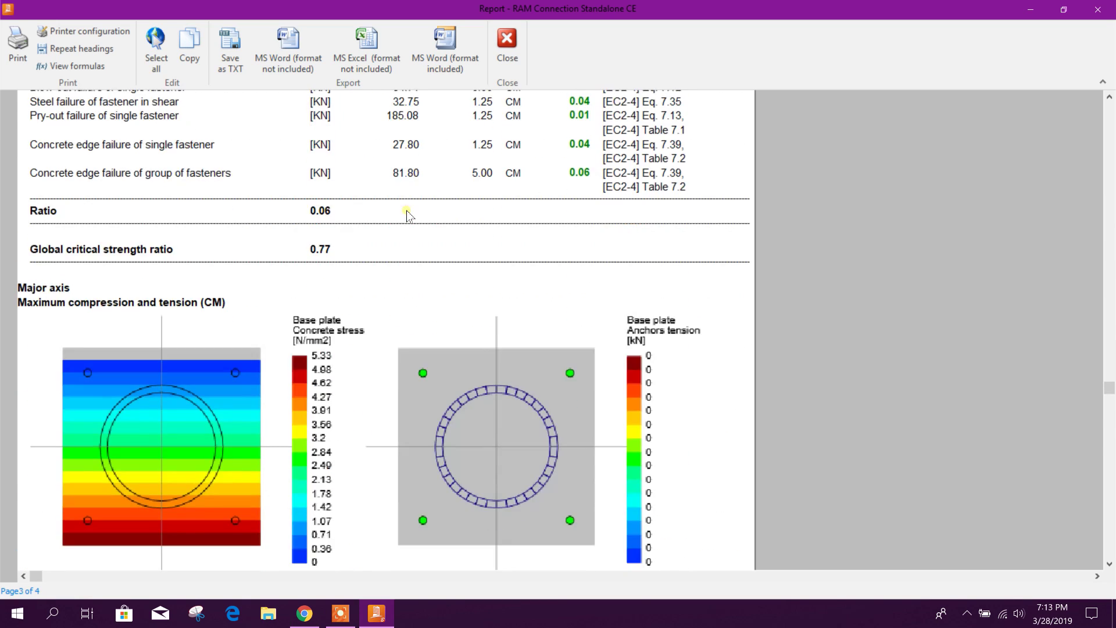
drag(1109, 445, 1111, 464)
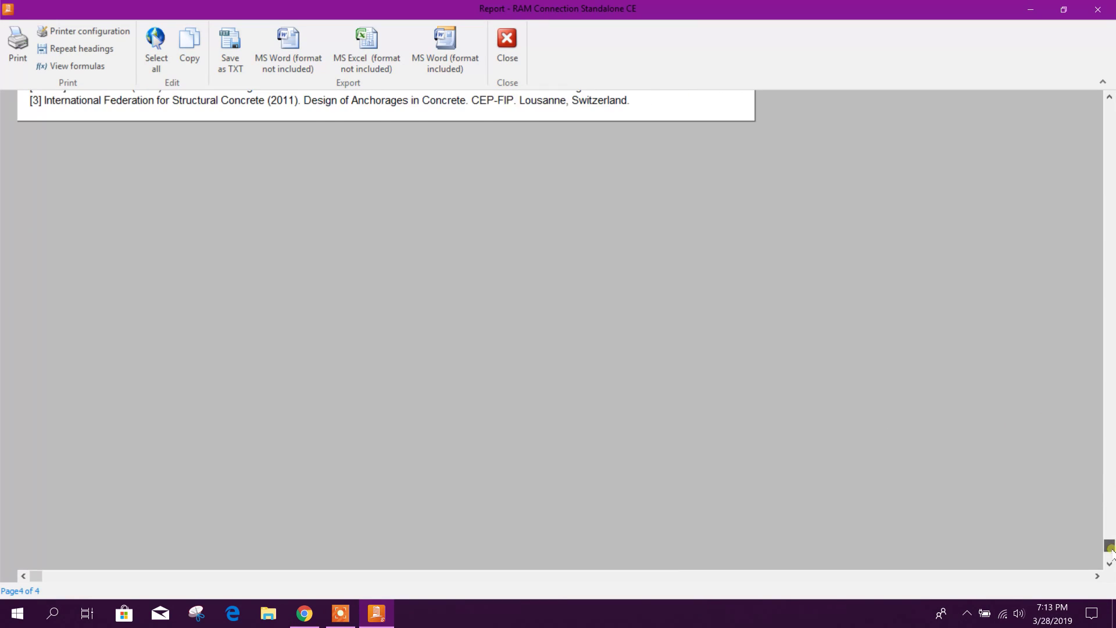
drag(1110, 548, 1109, 129)
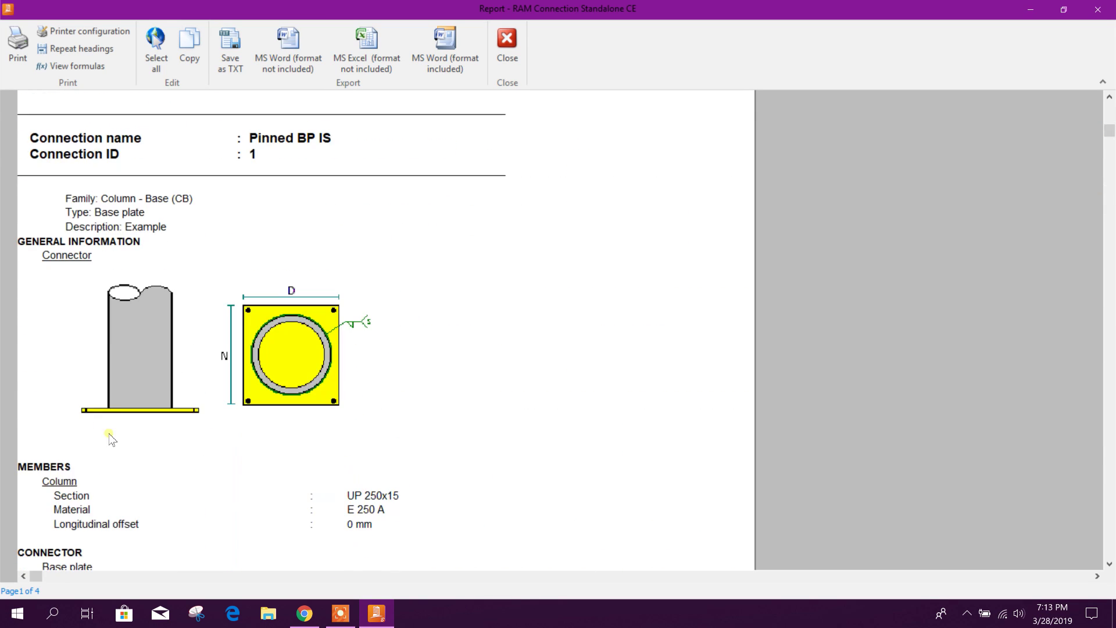
scroll(112, 439, down, 6)
scroll(370, 332, down, 9)
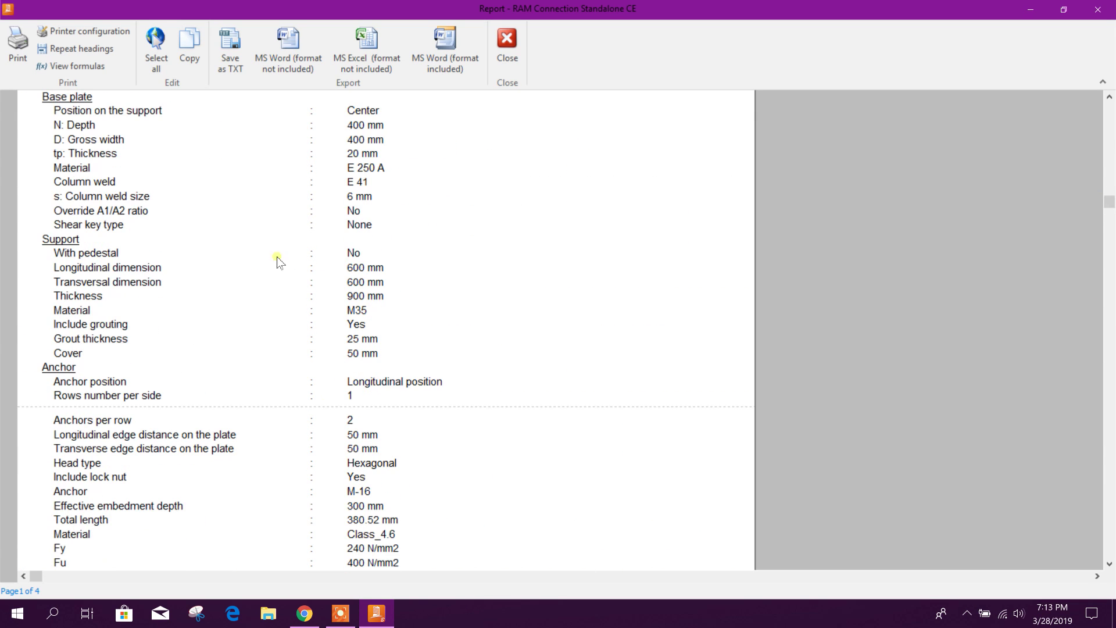
scroll(390, 323, up, 12)
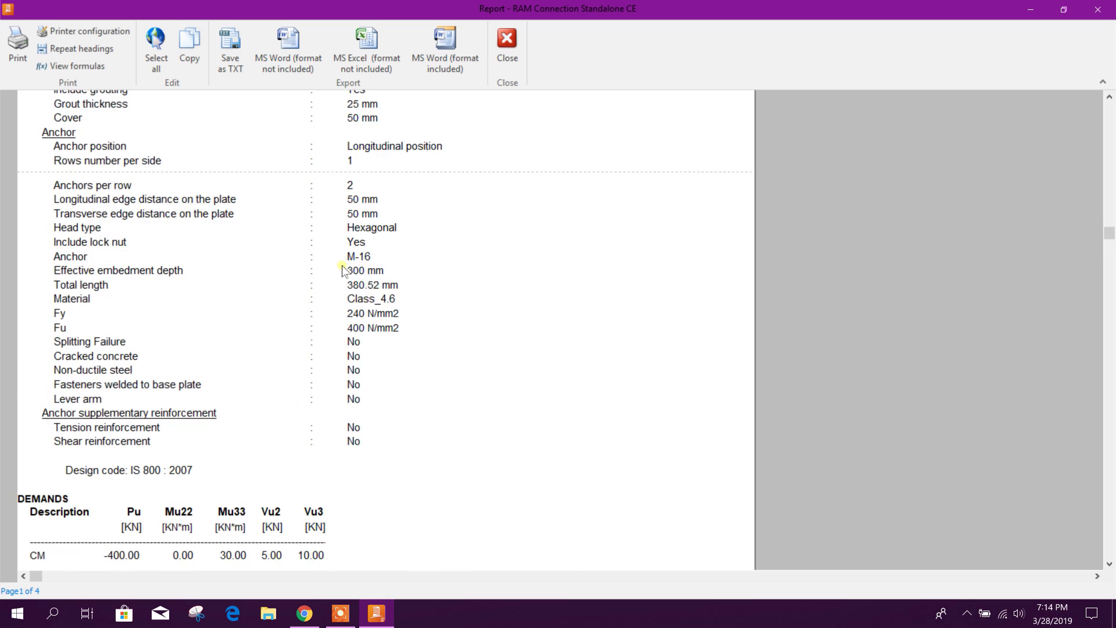
scroll(364, 209, down, 12)
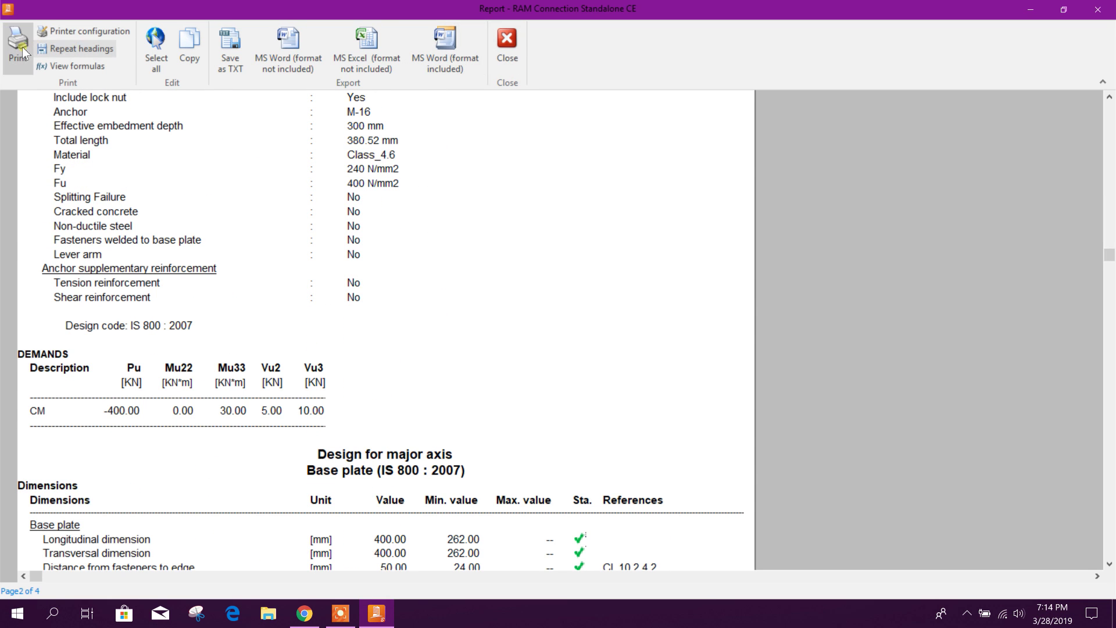
click(506, 41)
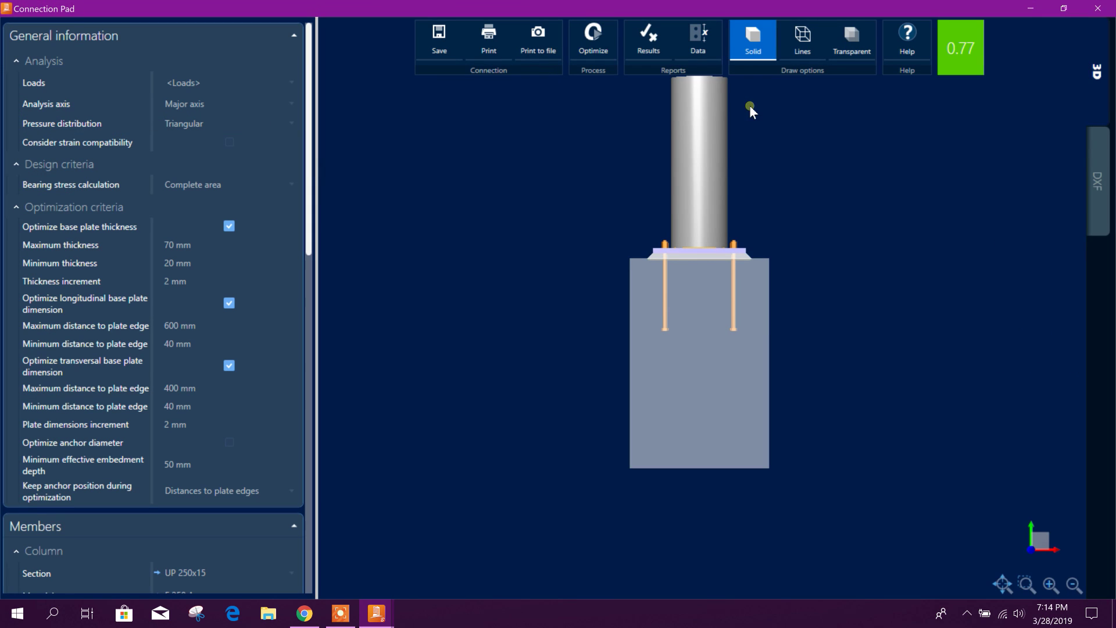
Step: Export the joint drawing as BASEPLATE AS PER INDIAN CODE.dxf and close the connection editor
click(1098, 181)
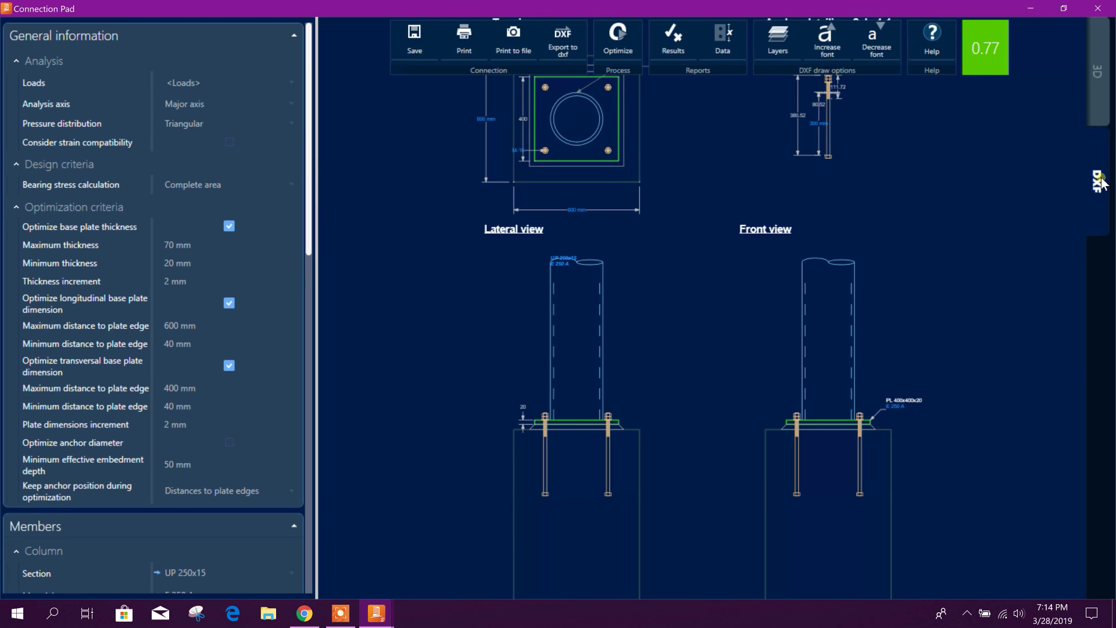
click(581, 53)
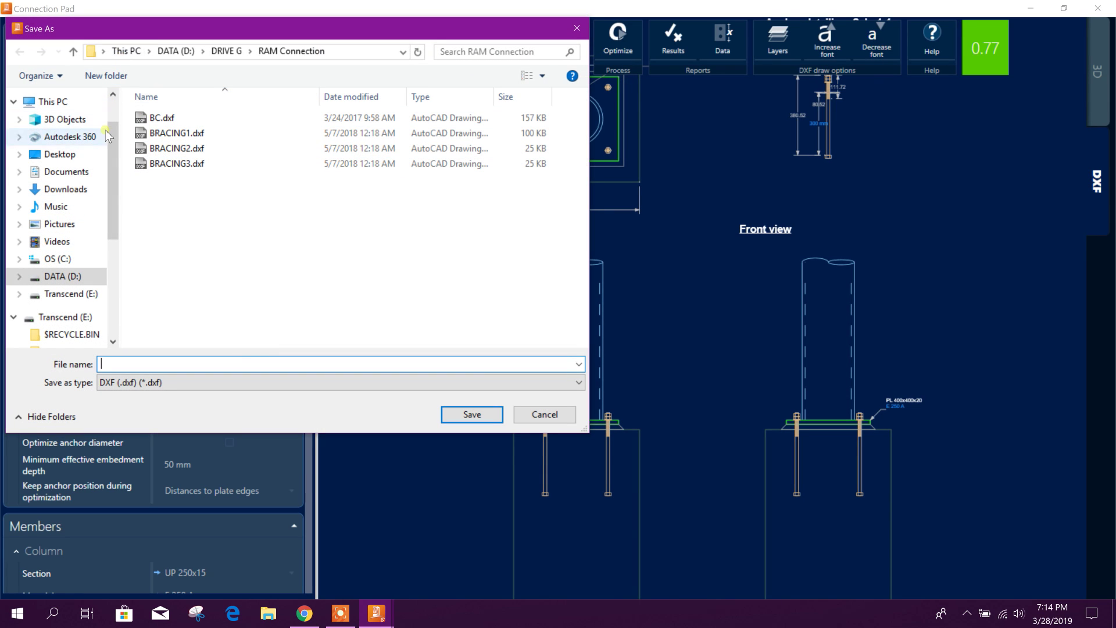
scroll(113, 141, up, 1)
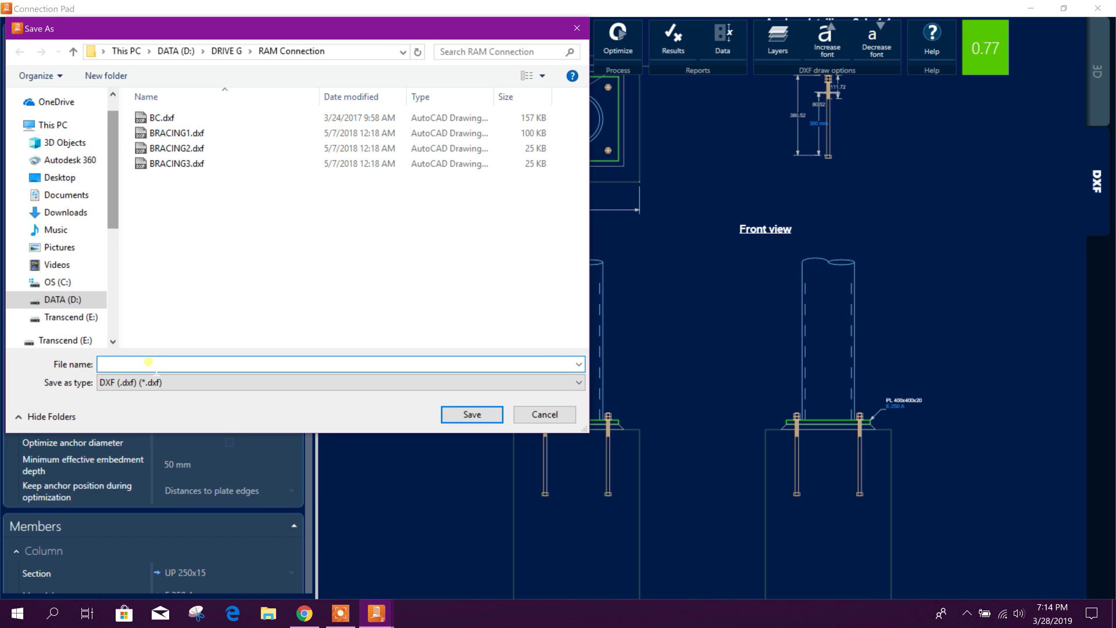
text(BASEPLATE AS PER INDIAN CODE)
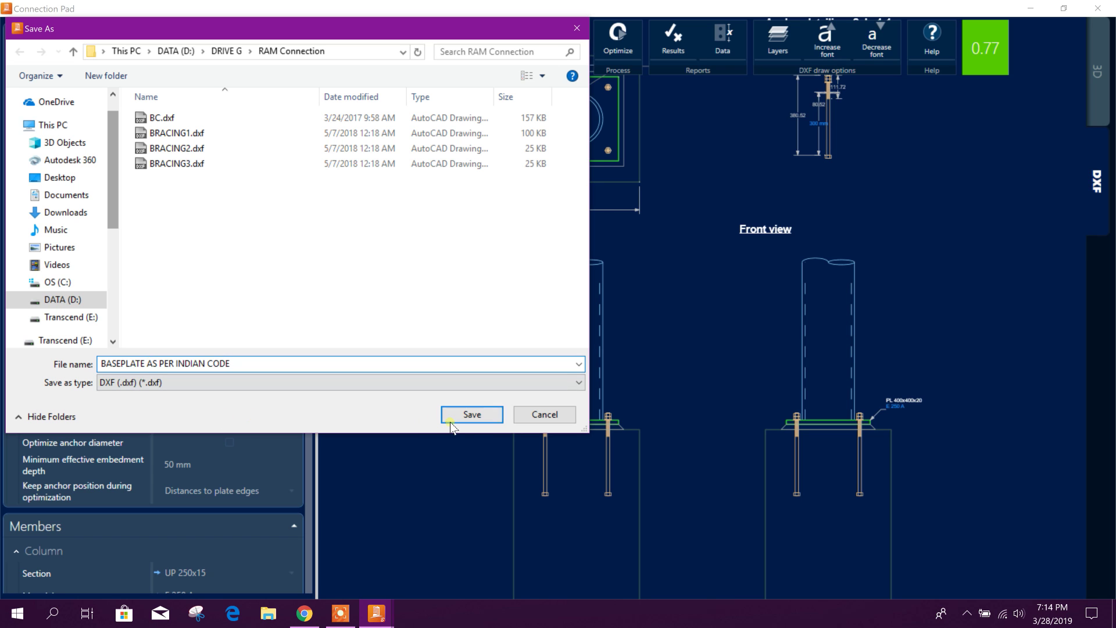
click(451, 425)
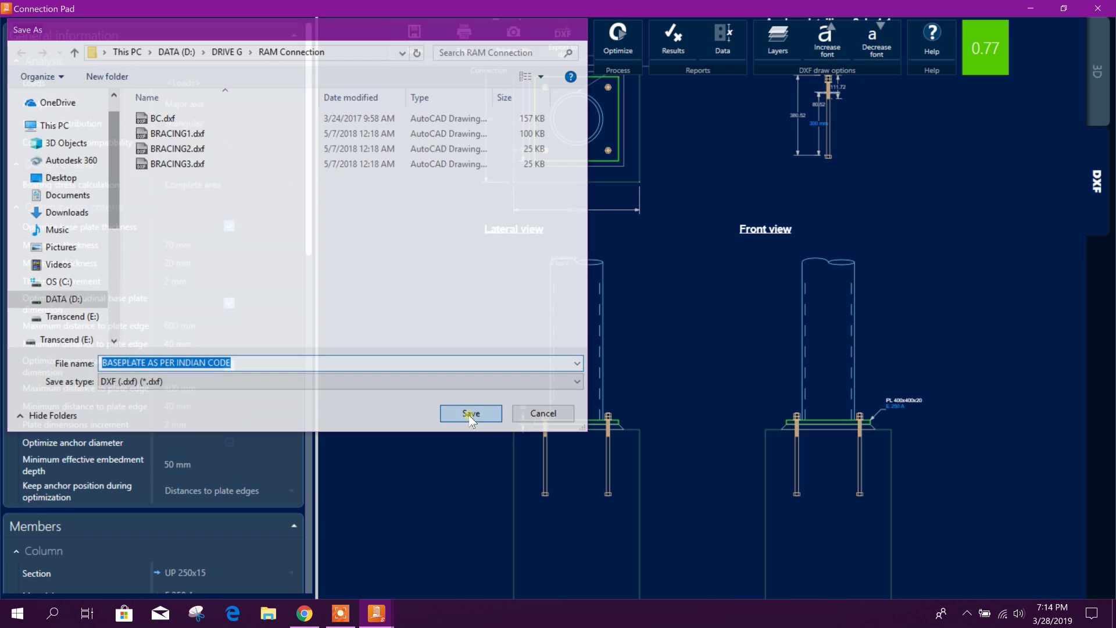
click(1096, 9)
Step: Launch AutoCAD 2019 from the Windows Start menu
key(super)
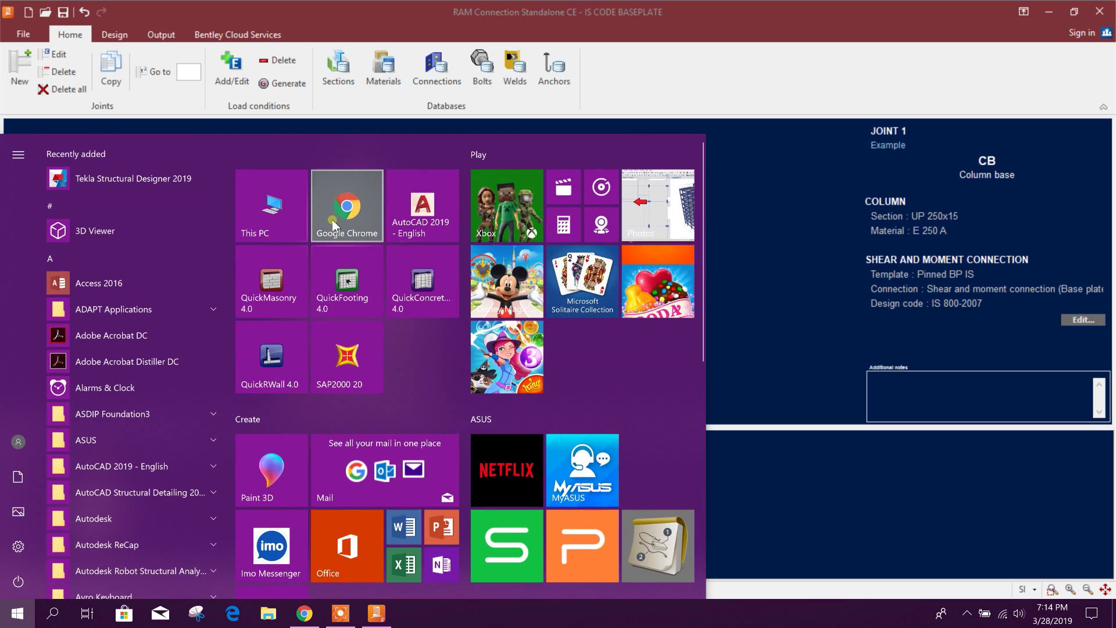
click(412, 219)
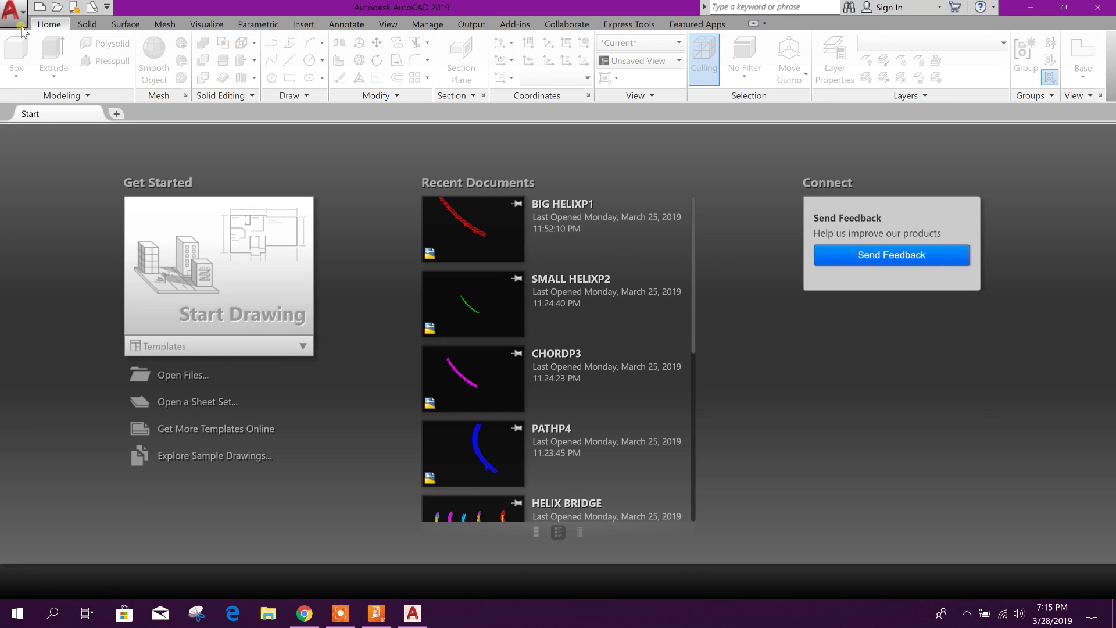
Step: In the Open dialog, browse to This PC > DATA (D:) > DRIVE G > RAM Connection
click(57, 7)
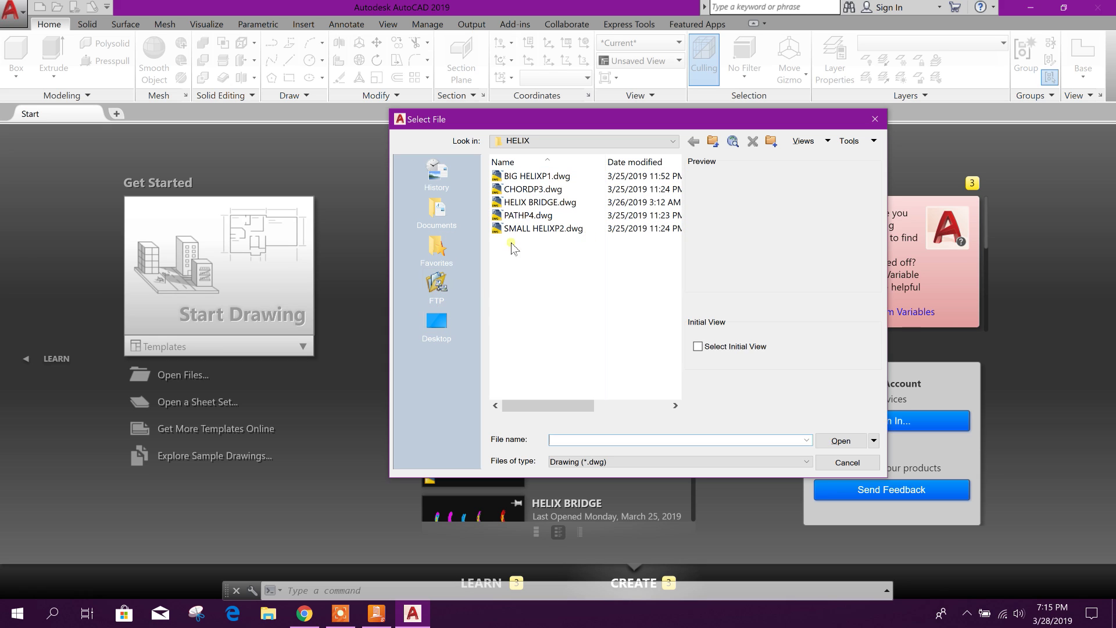
click(436, 323)
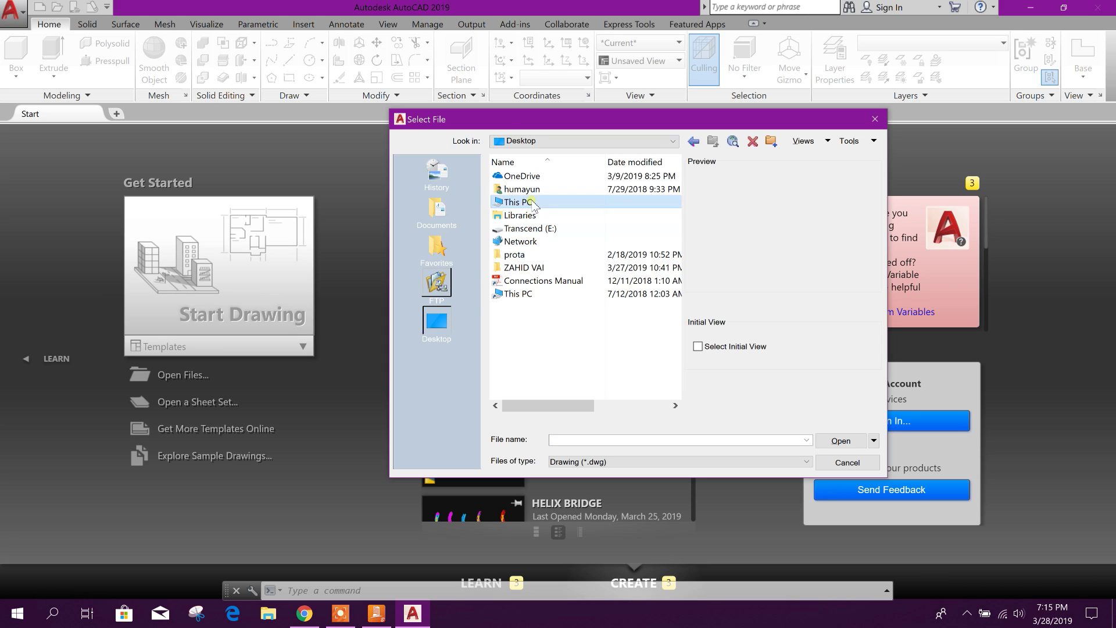
double_click(532, 202)
double_click(526, 326)
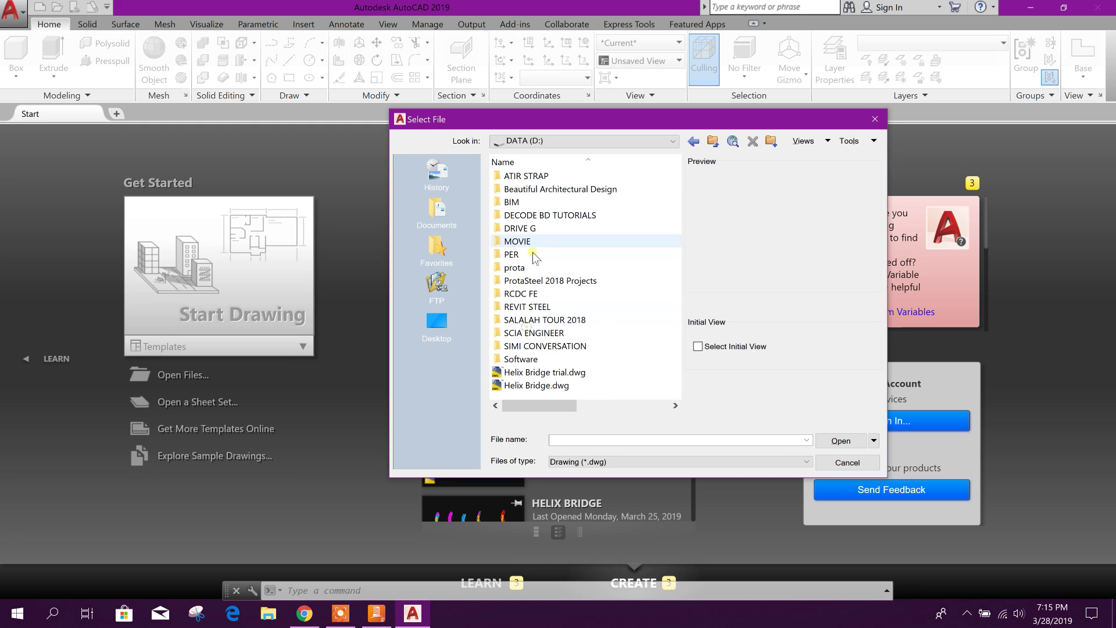
double_click(523, 228)
scroll(602, 355, down, 13)
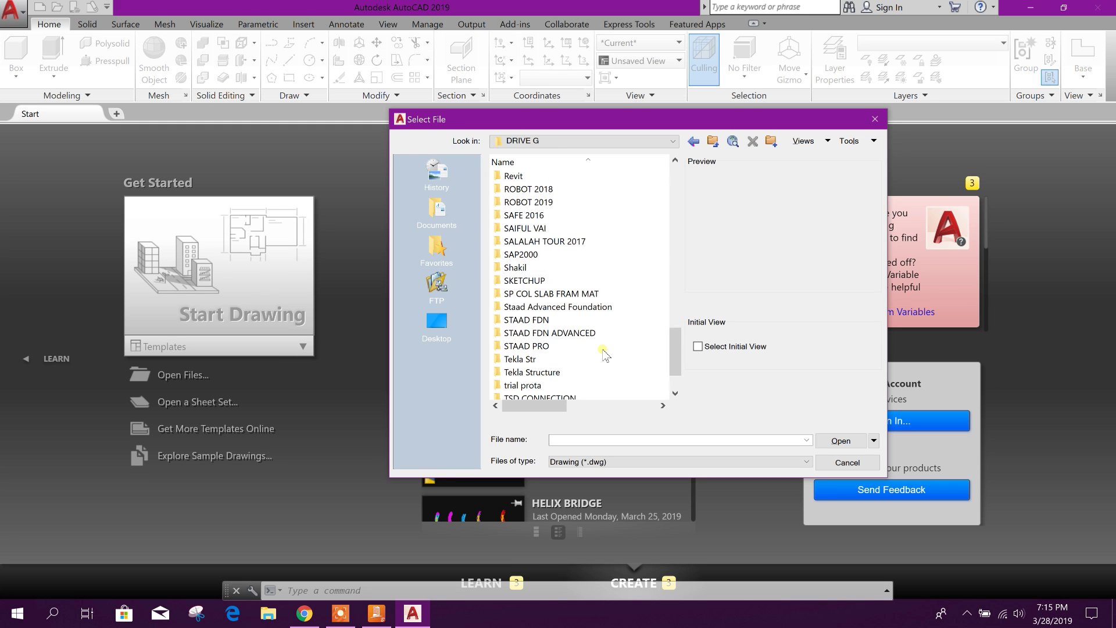
scroll(603, 355, down, 1)
scroll(563, 325, up, 2)
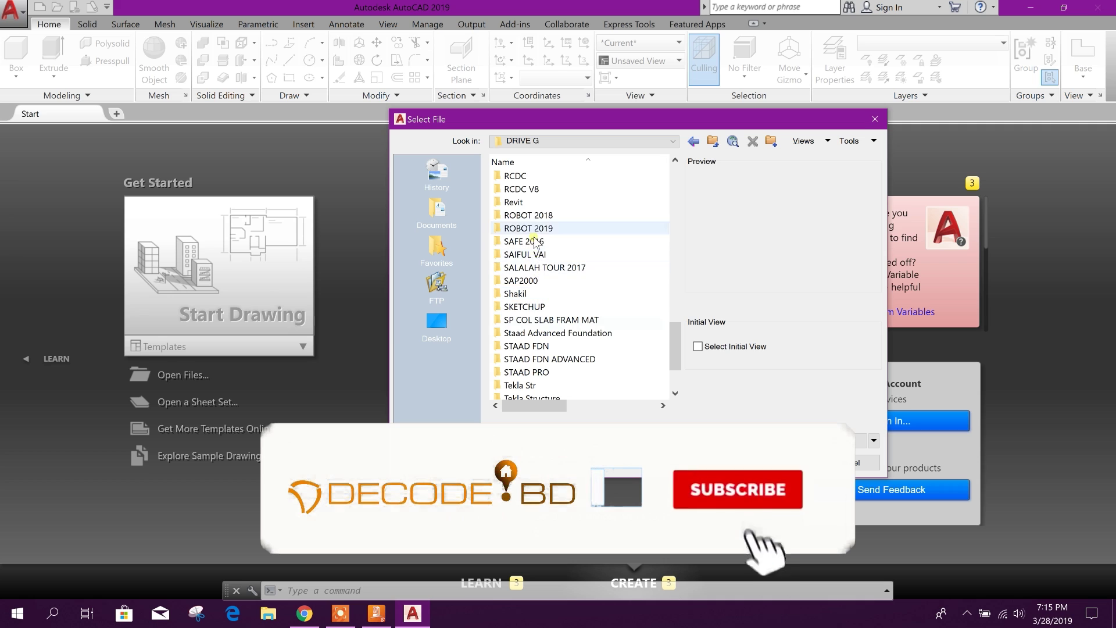
scroll(535, 238, up, 2)
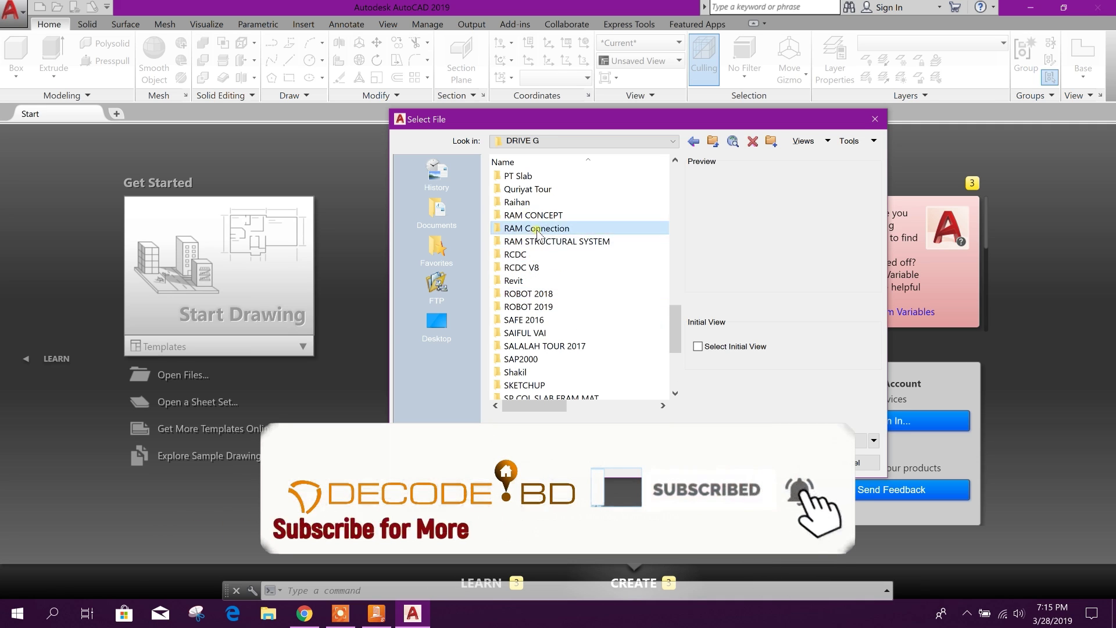
double_click(538, 230)
Step: Filter the file list to DXF and select BASEPLATE AS PER INDIAN CODE.dxf
click(550, 178)
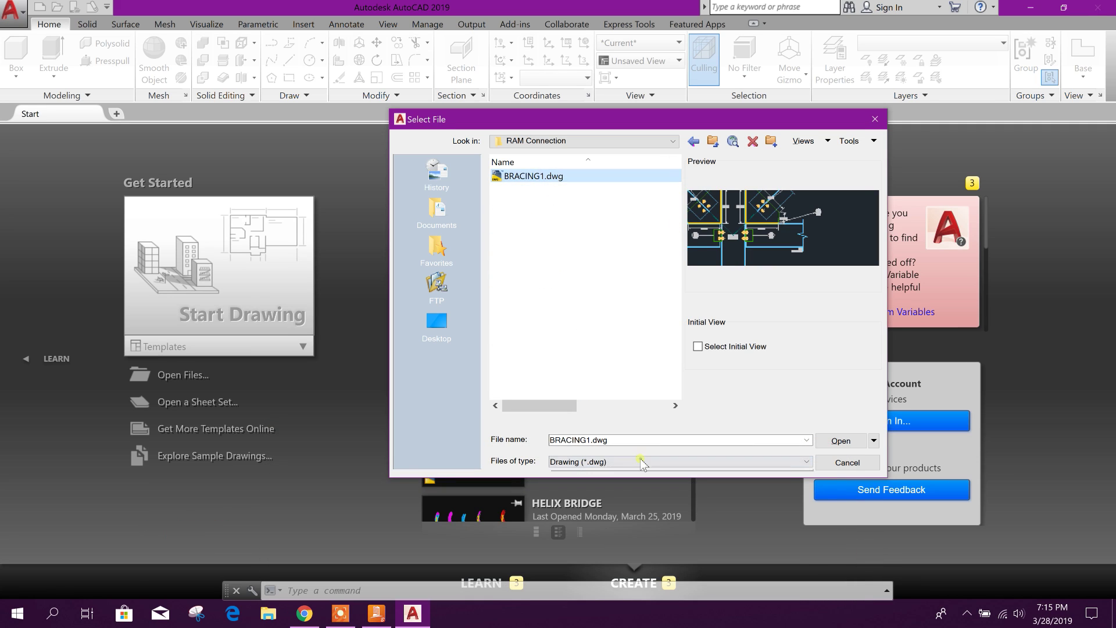
click(642, 461)
click(616, 492)
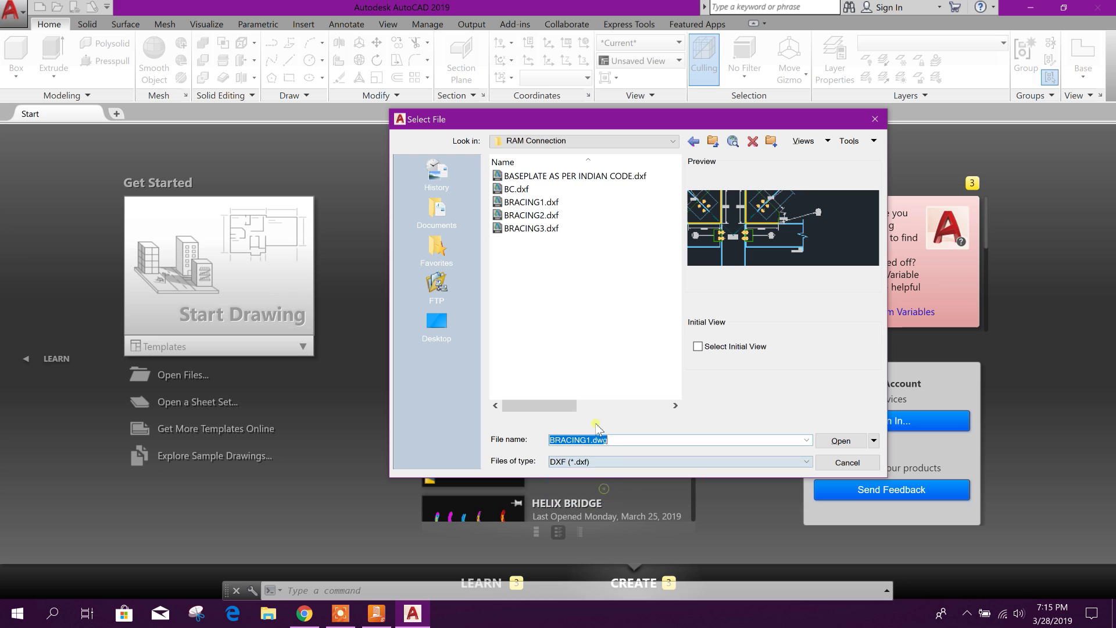
click(542, 176)
Step: Open the selected DXF and frame the base plate drawing in view
click(840, 441)
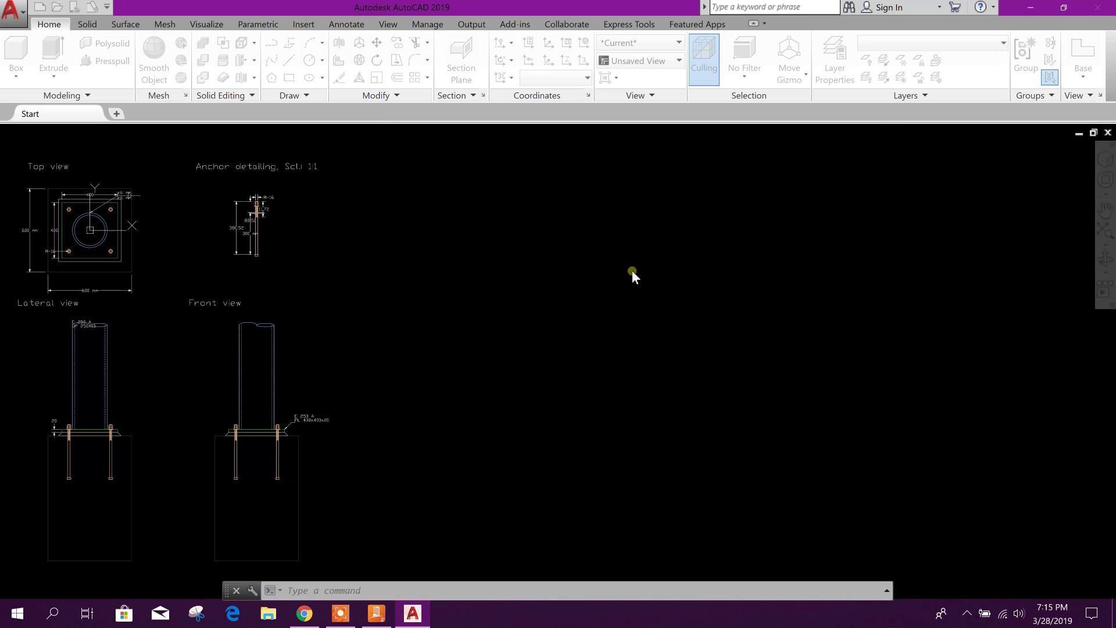
mouse_move(198, 314)
middle_down()
mouse_move(468, 331)
mouse_move(369, 211)
mouse_move(449, 362)
mouse_move(500, 398)
middle_up()
scroll(409, 351, up, 3)
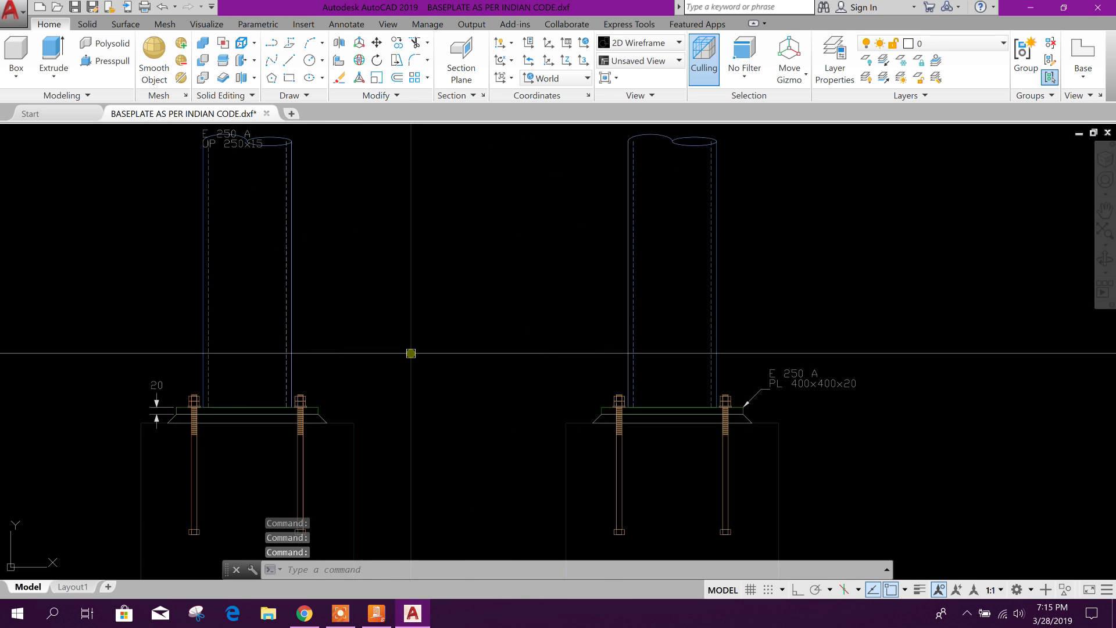
scroll(364, 392, down, 4)
scroll(397, 217, up, 2)
scroll(373, 233, up, 1)
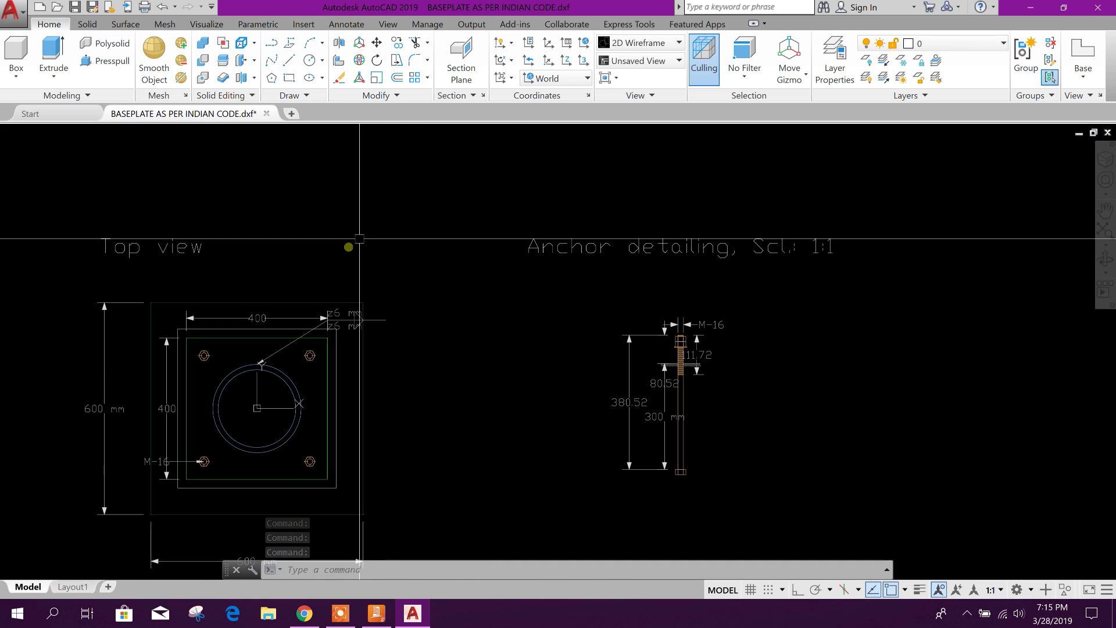
scroll(361, 360, down, 3)
scroll(465, 407, up, 2)
scroll(482, 423, down, 4)
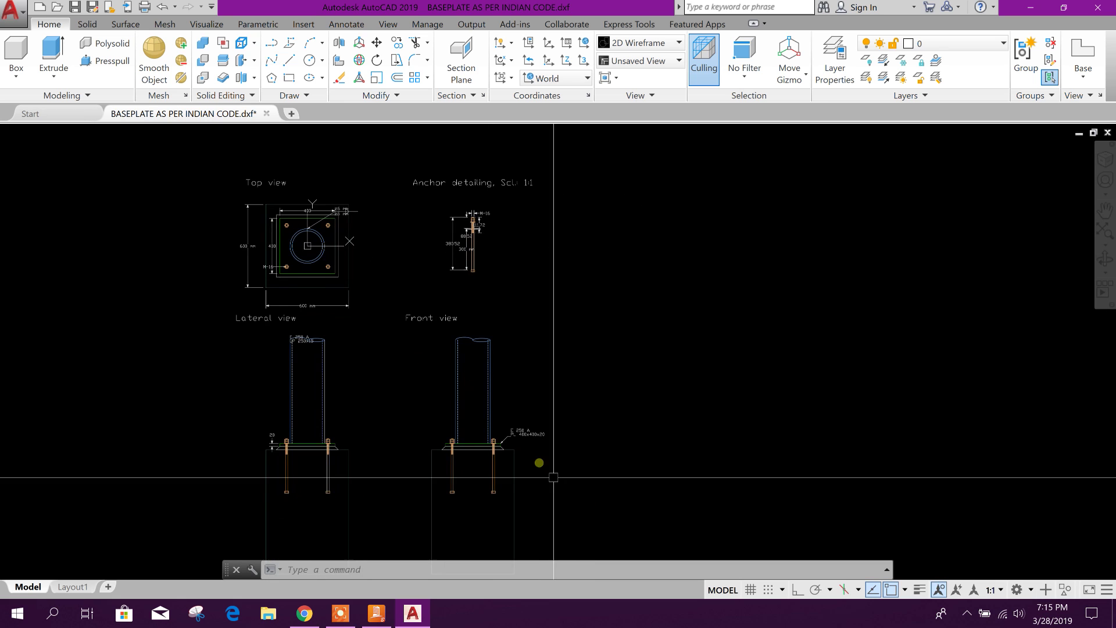
Step: Window-select the whole drawing and switch to the Drafting & Annotation workspace
click(582, 508)
click(280, 252)
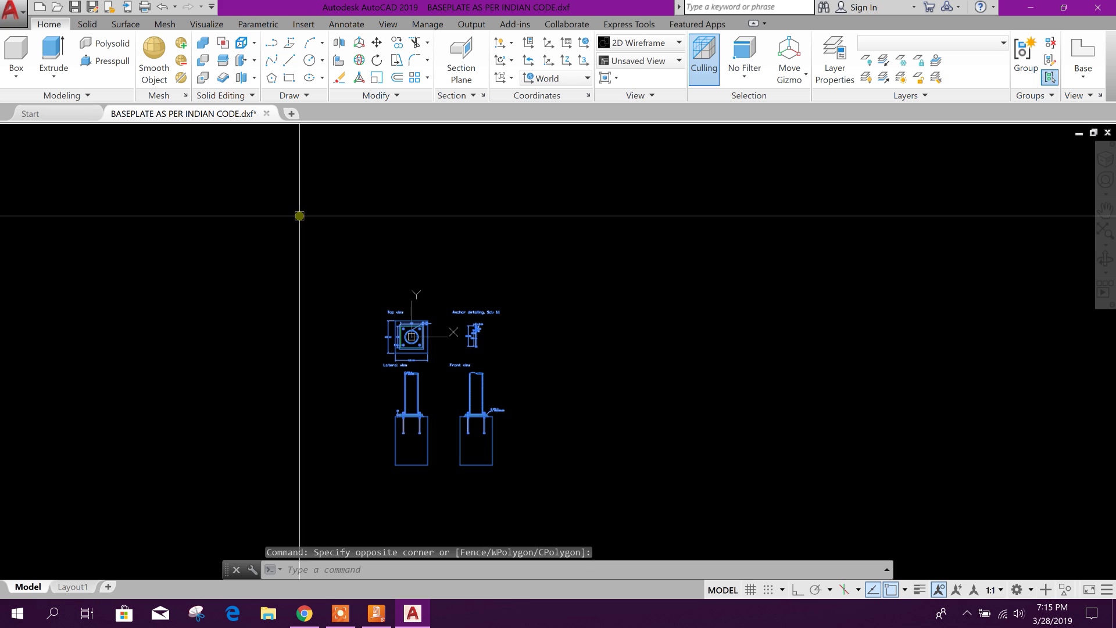
click(1018, 590)
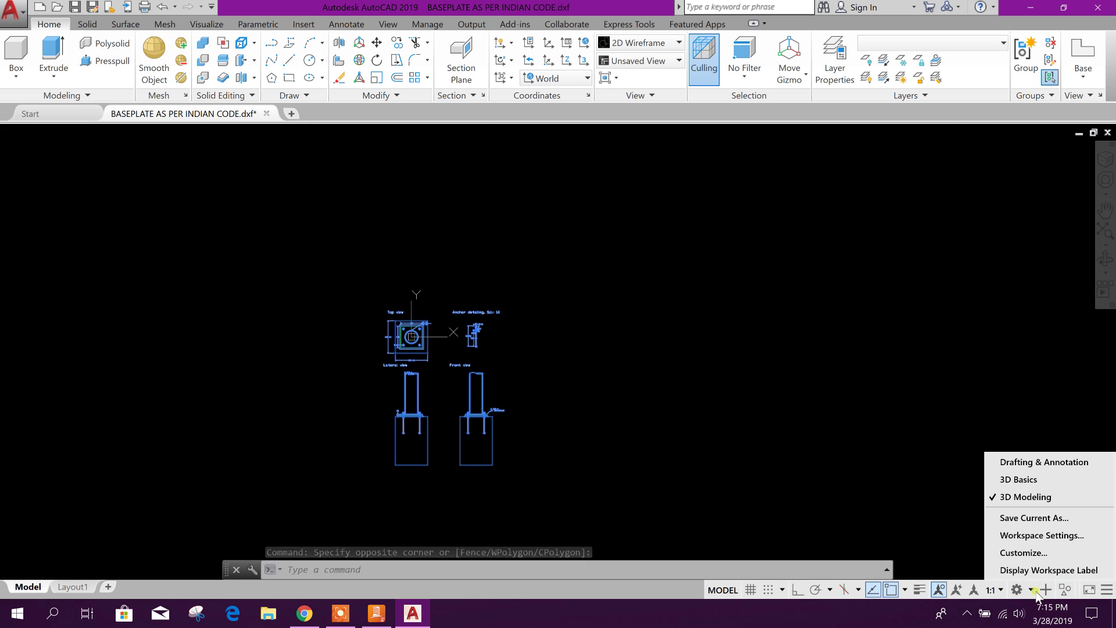
click(1023, 459)
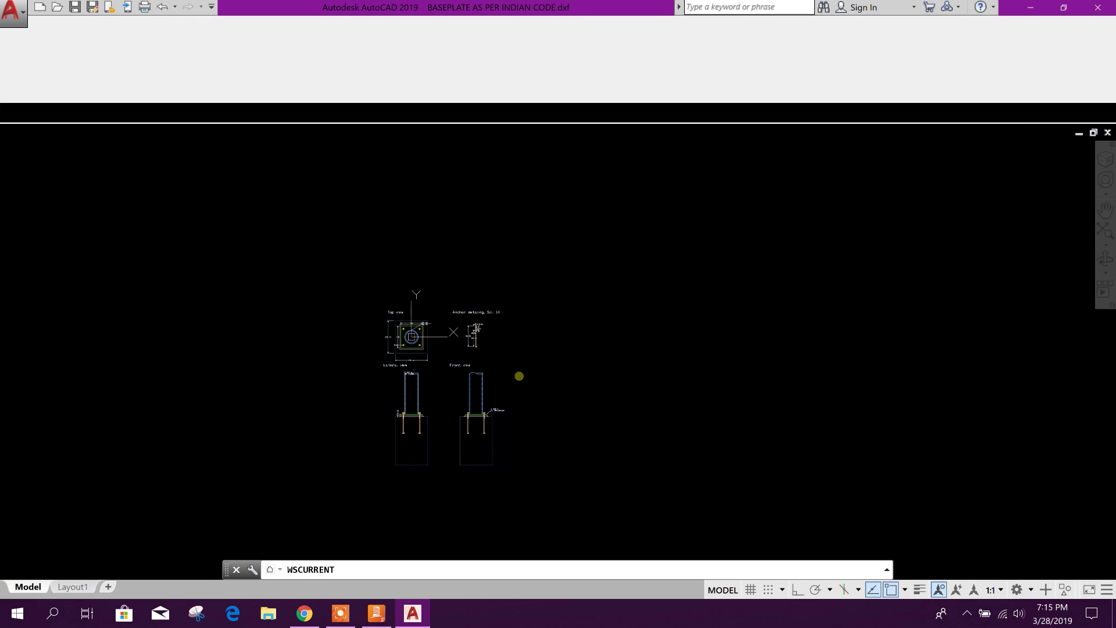
key(Escape)
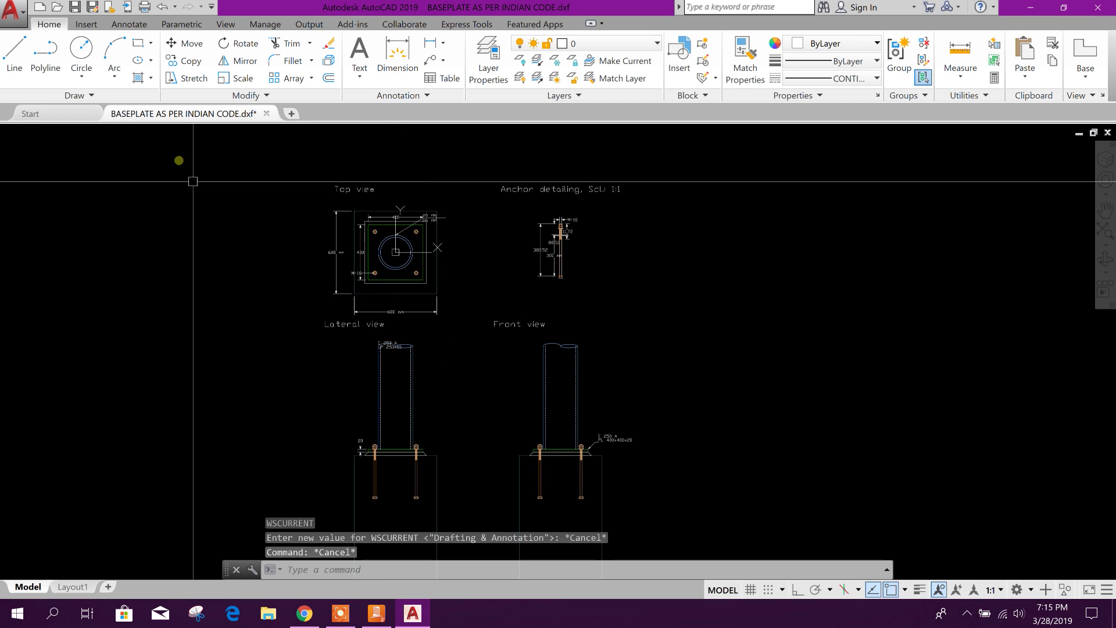
scroll(354, 201, up, 5)
click(381, 173)
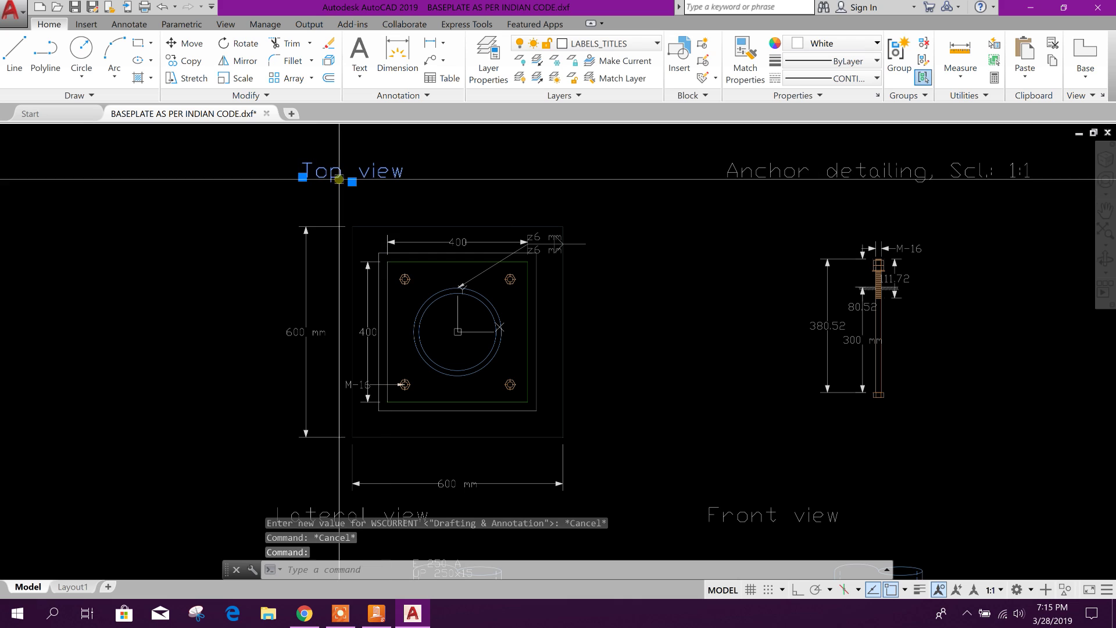
key(Escape)
Step: Set the STANDARD text style font to Arial Narrow and make it current
click(378, 172)
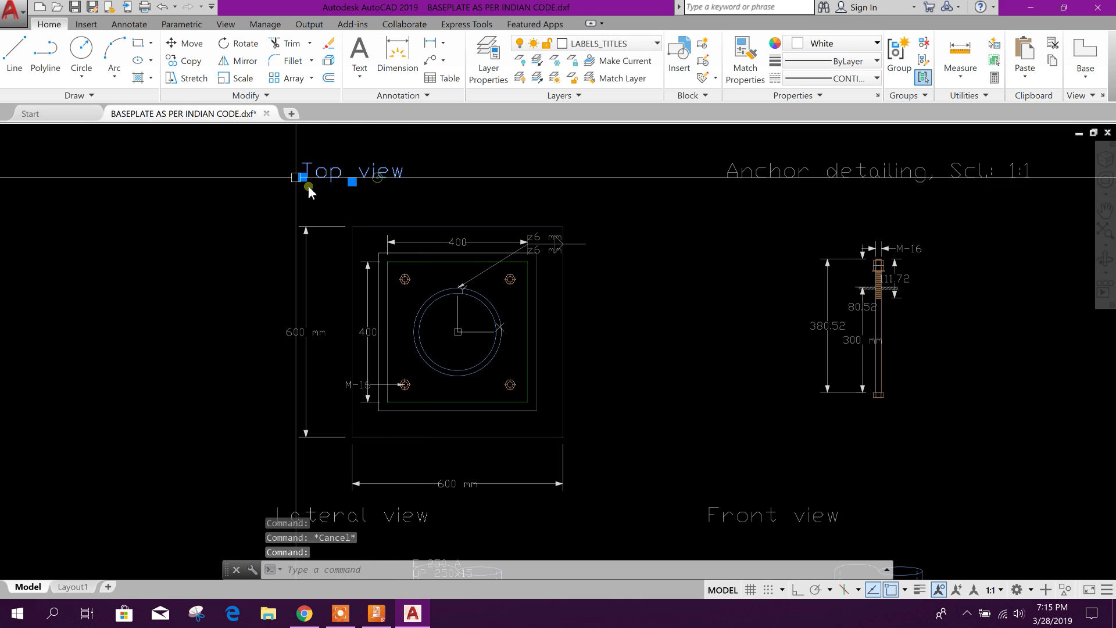
click(129, 24)
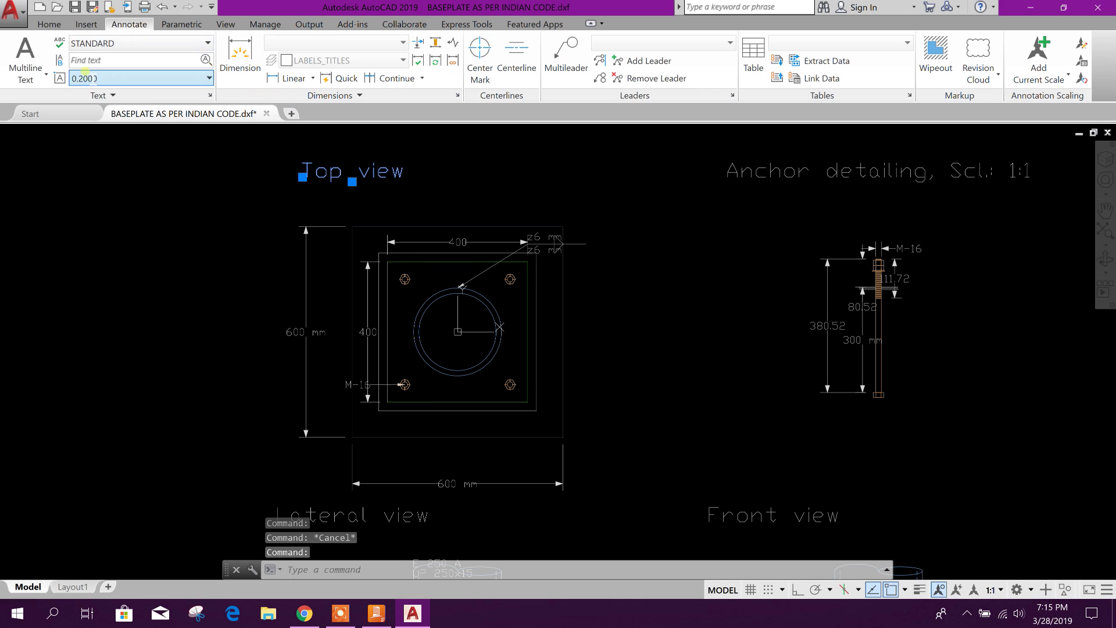
click(209, 94)
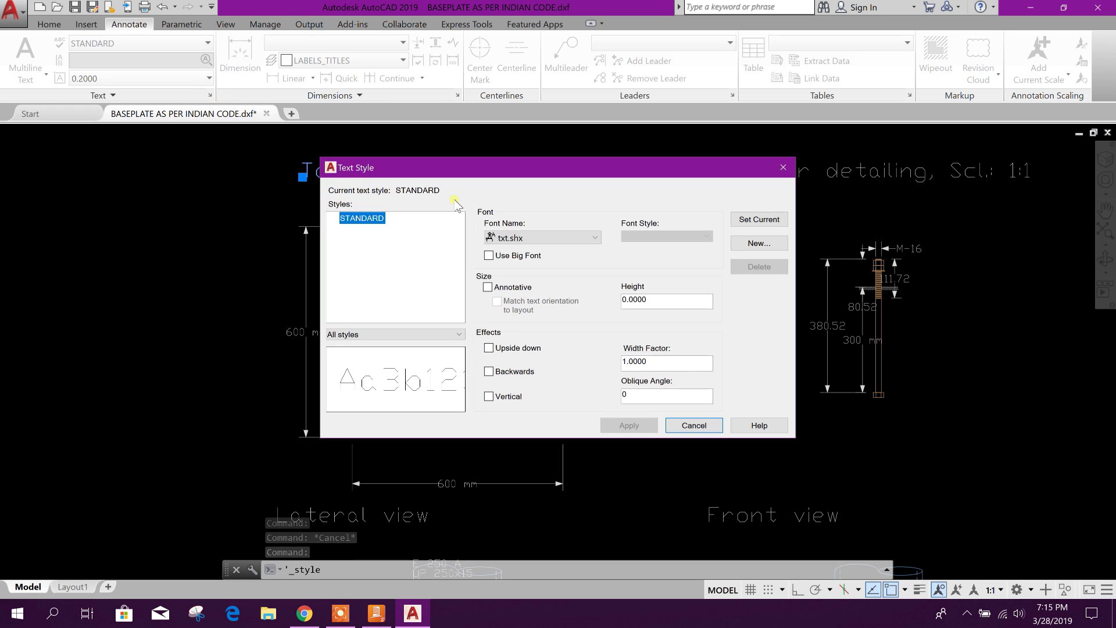
click(562, 238)
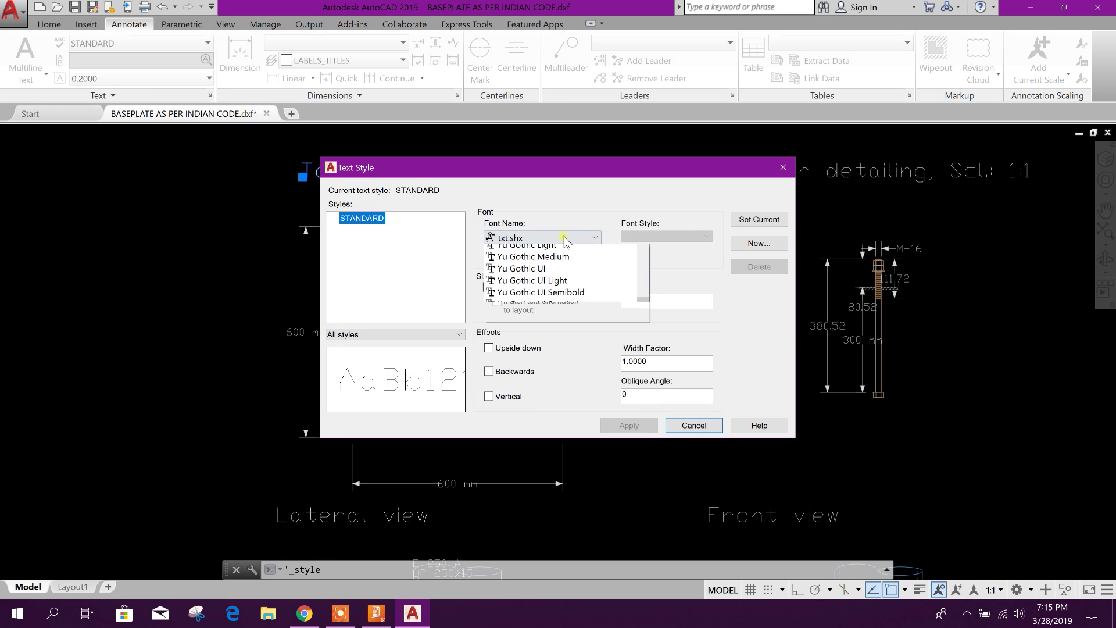
scroll(551, 395, up, 8)
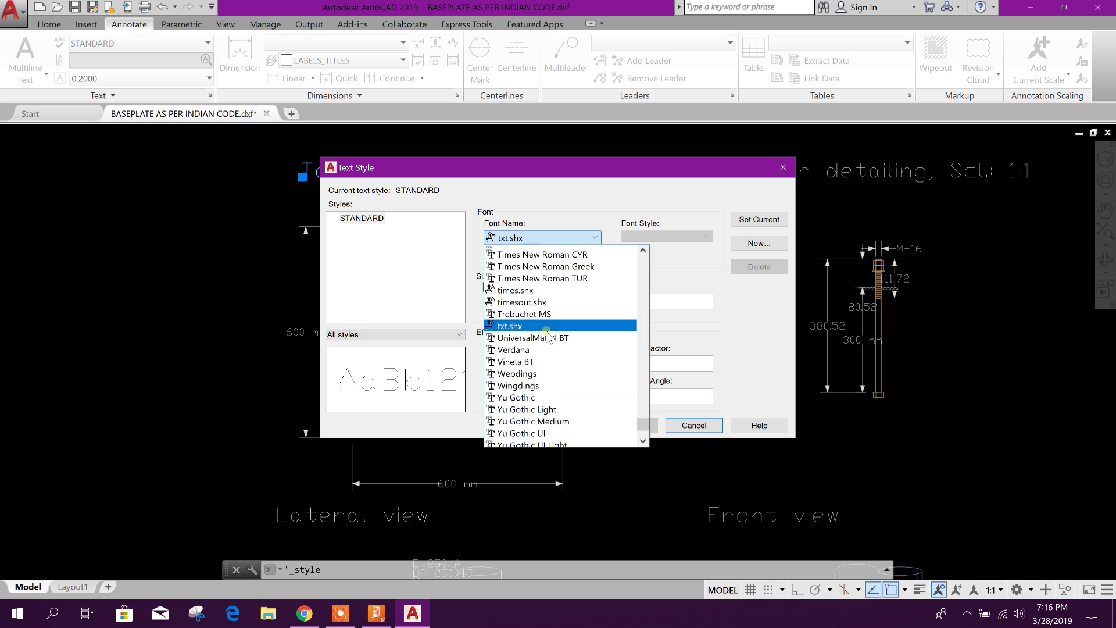
drag(642, 415, 623, 288)
scroll(511, 344, down, 2)
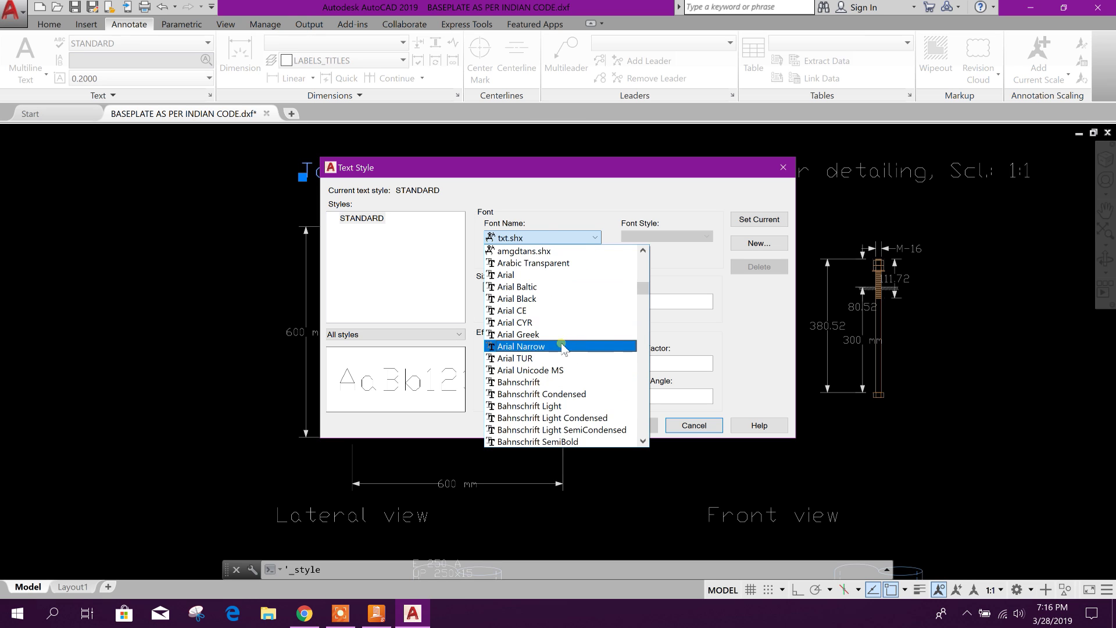
click(565, 346)
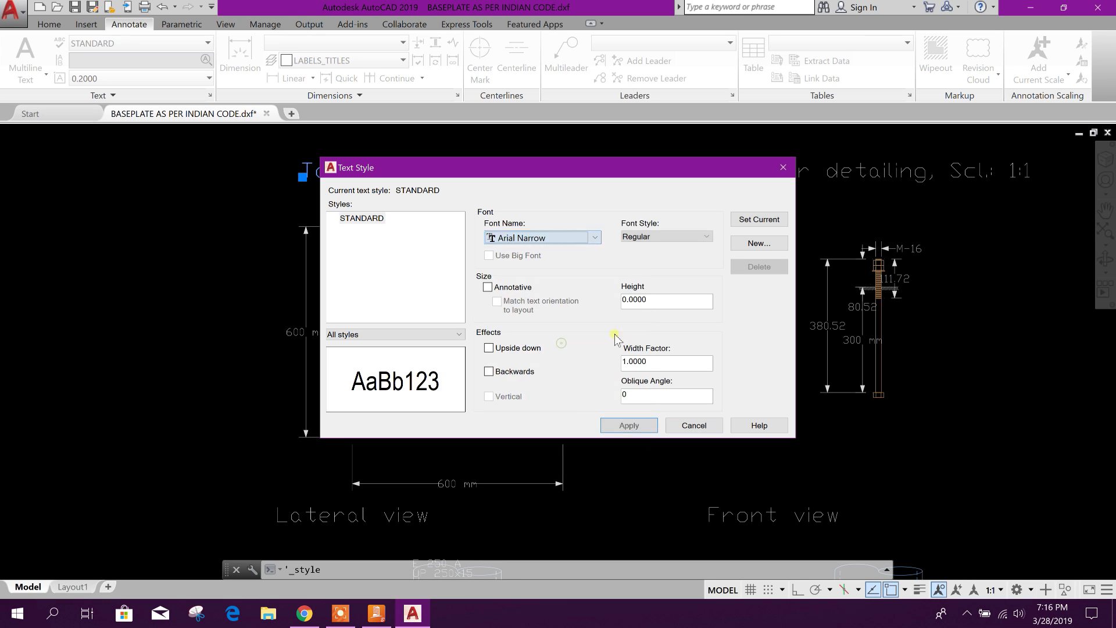
click(756, 219)
click(570, 336)
click(691, 427)
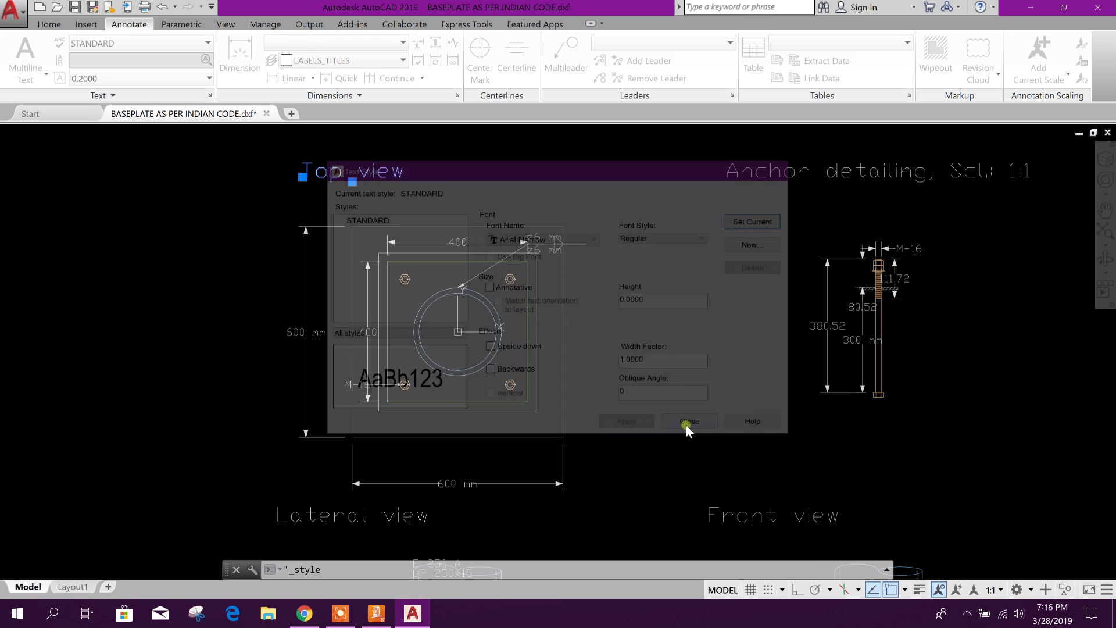
Step: Save the drawing as BASEPLATE AS PER INDIAN CODE.dwg
middle_drag(568, 369, 519, 392)
scroll(519, 392, down, 3)
scroll(372, 289, up, 2)
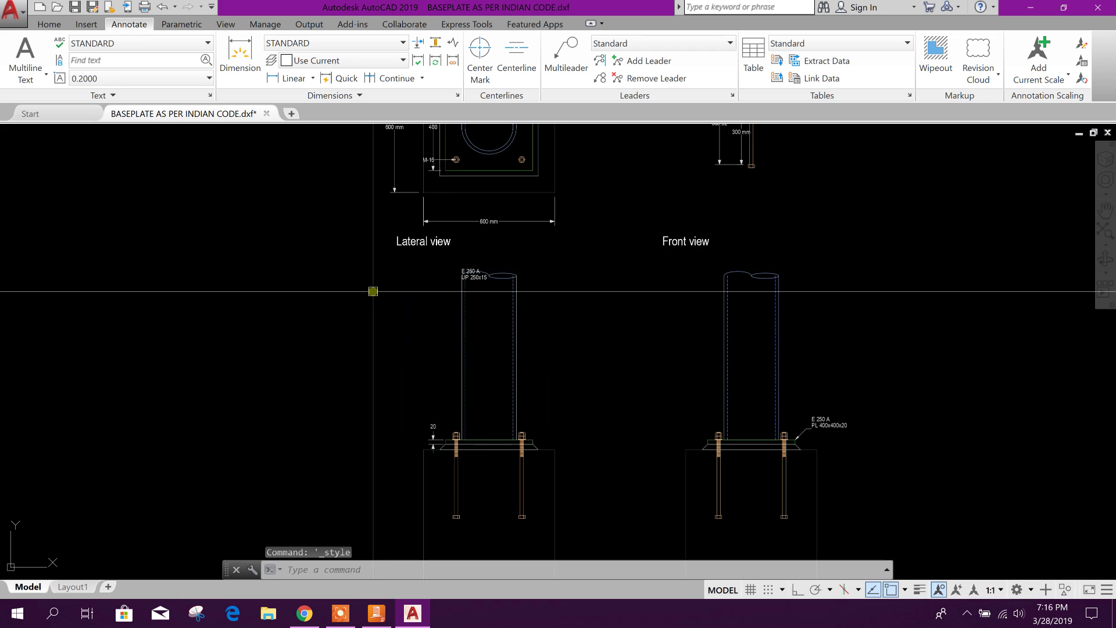
middle_drag(473, 274, 452, 358)
scroll(356, 228, up, 3)
scroll(499, 294, down, 5)
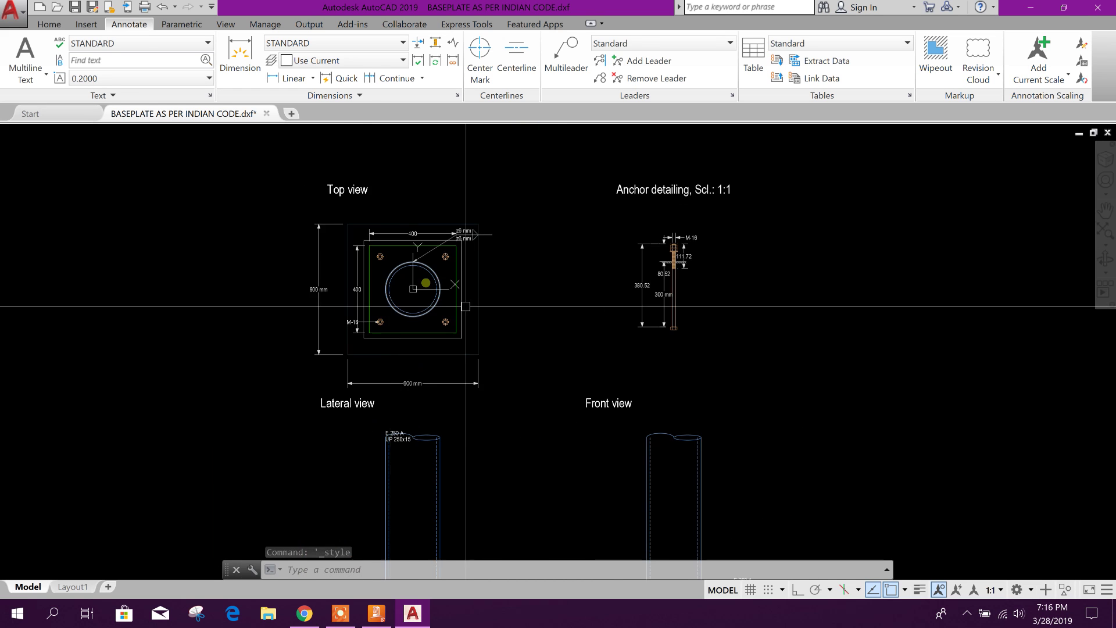
scroll(605, 273, up, 6)
scroll(605, 273, down, 5)
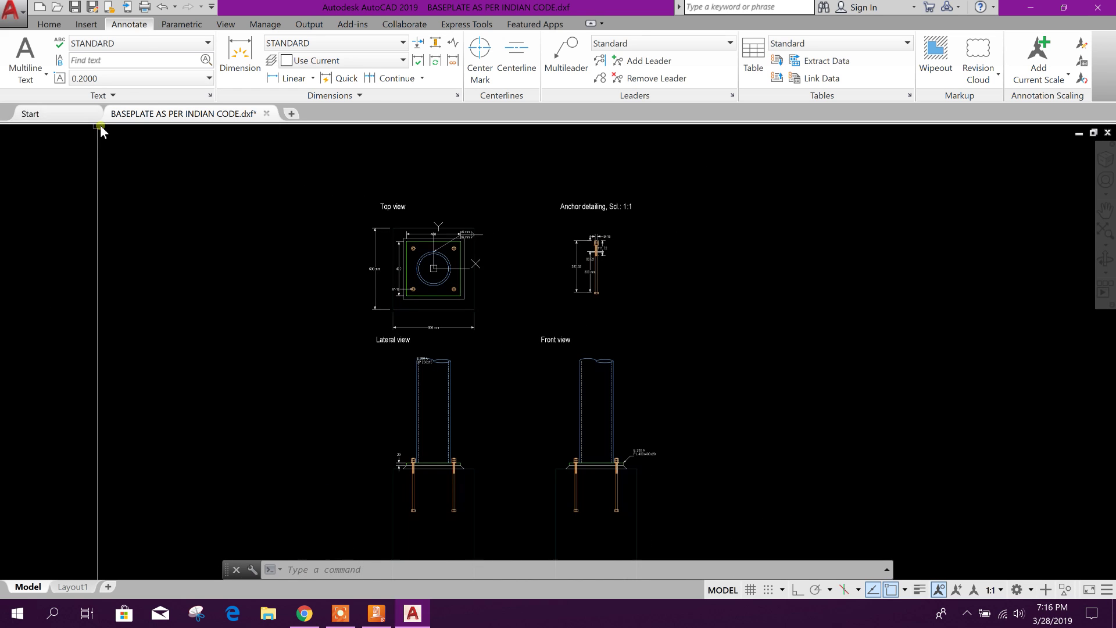
click(75, 7)
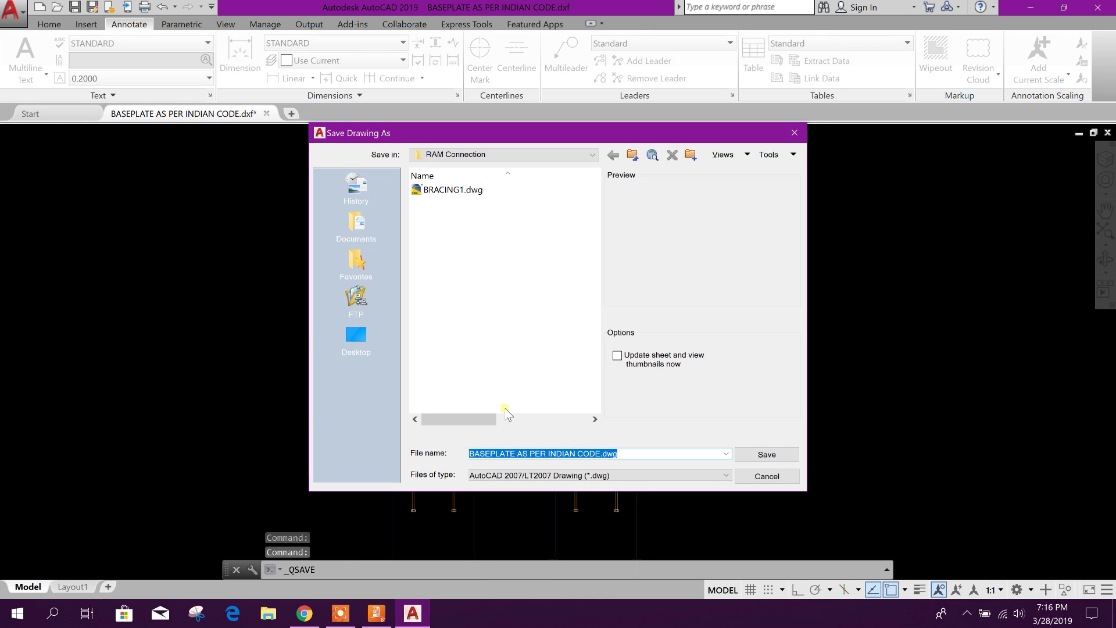
click(737, 456)
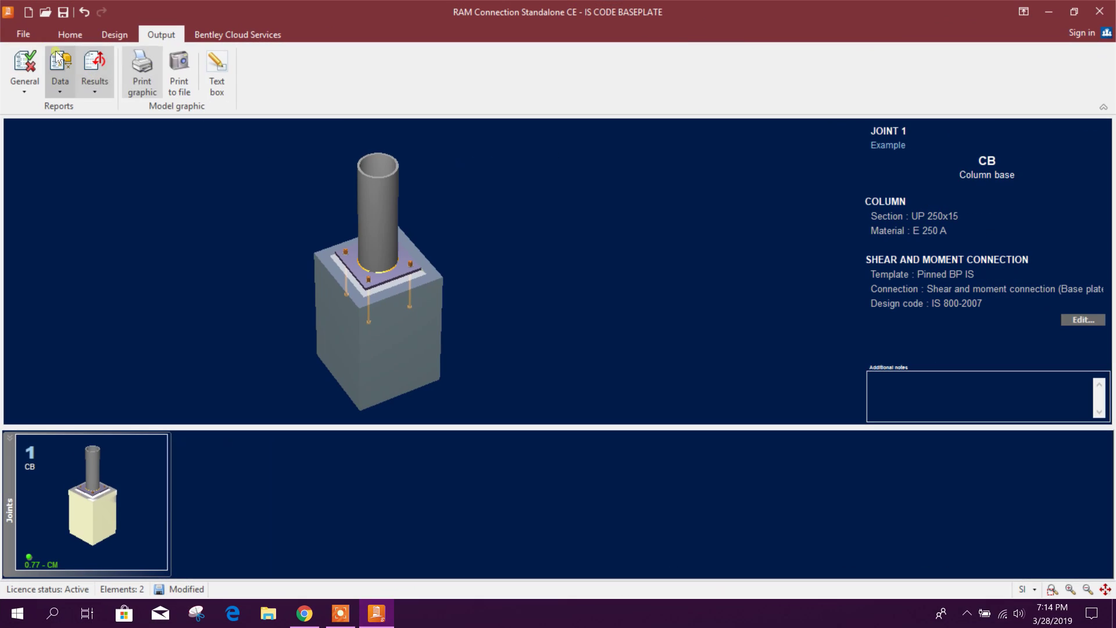
Step: From the Home tab, orbit the UP 250x15 pipe column base to inspect the base plate top and anchor rods
click(70, 35)
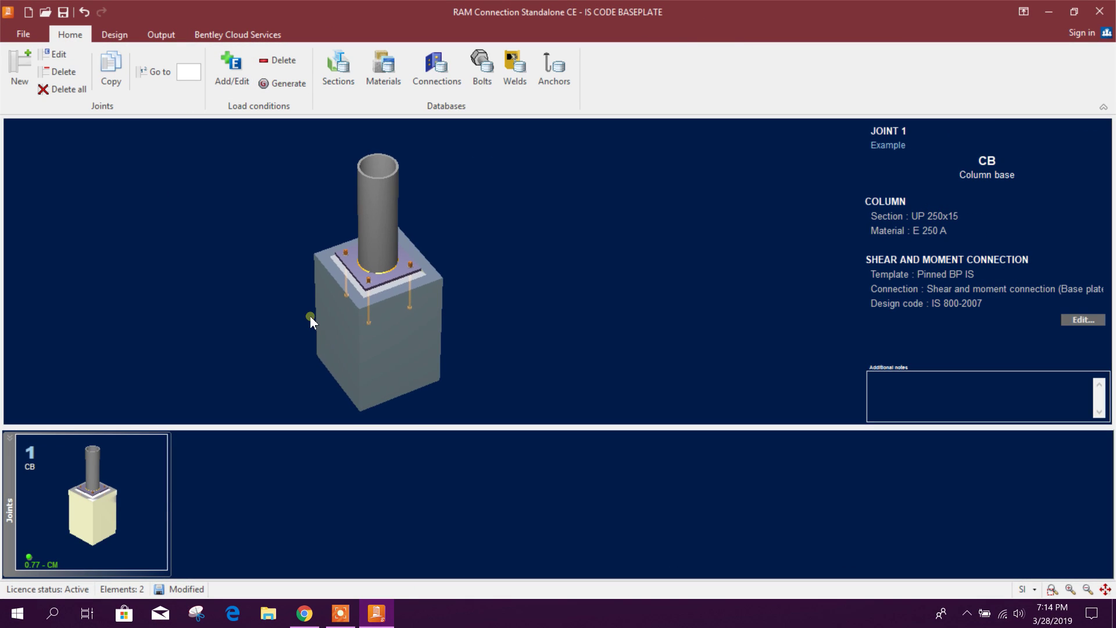
drag(267, 207, 303, 295)
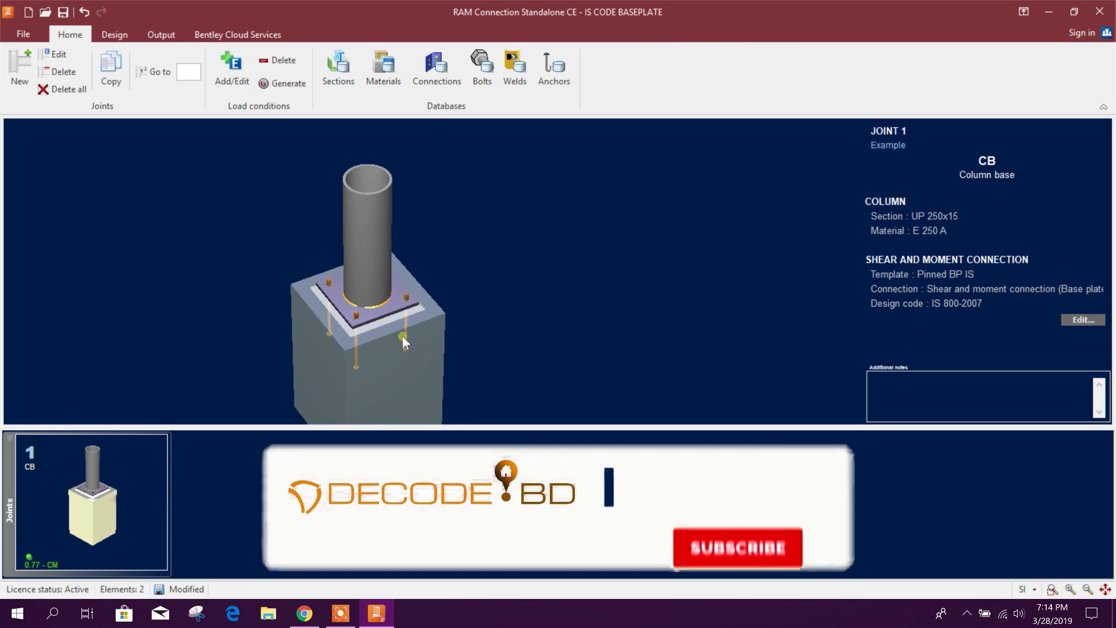
drag(402, 336, 348, 250)
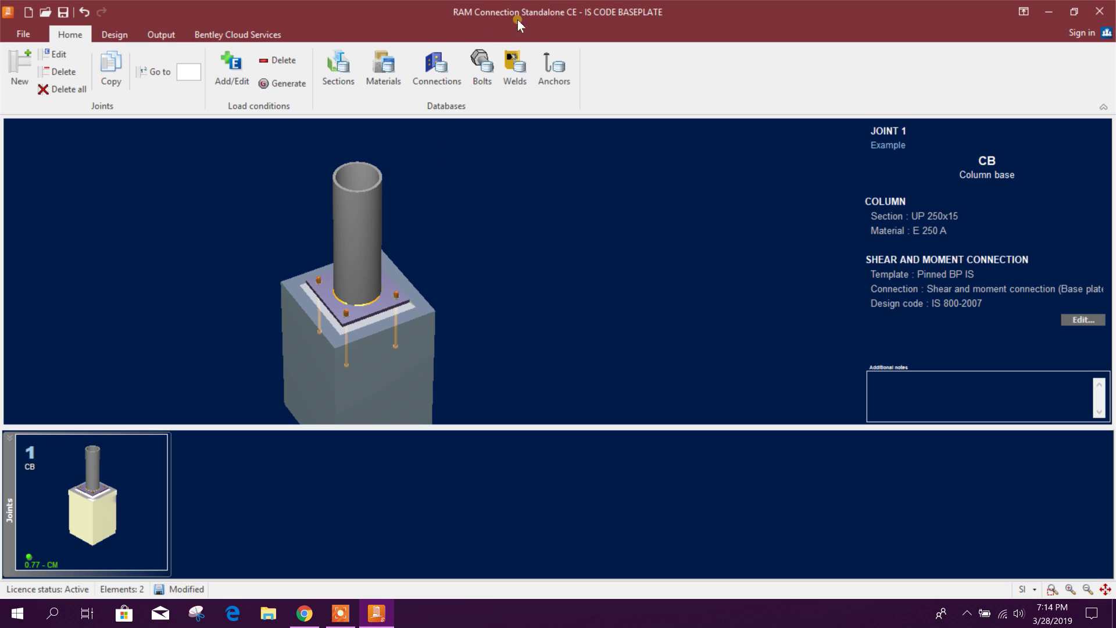